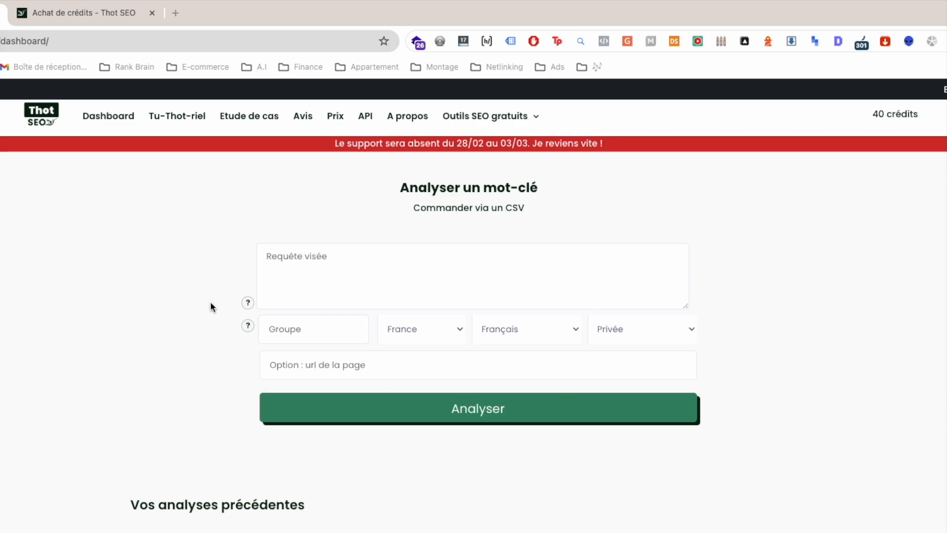
Step: Look over the list of previous keyword analyses on the dashboard
{"action": "scroll", "coordinate": [99, 476], "scroll_direction": "down", "scroll_amount": 5}
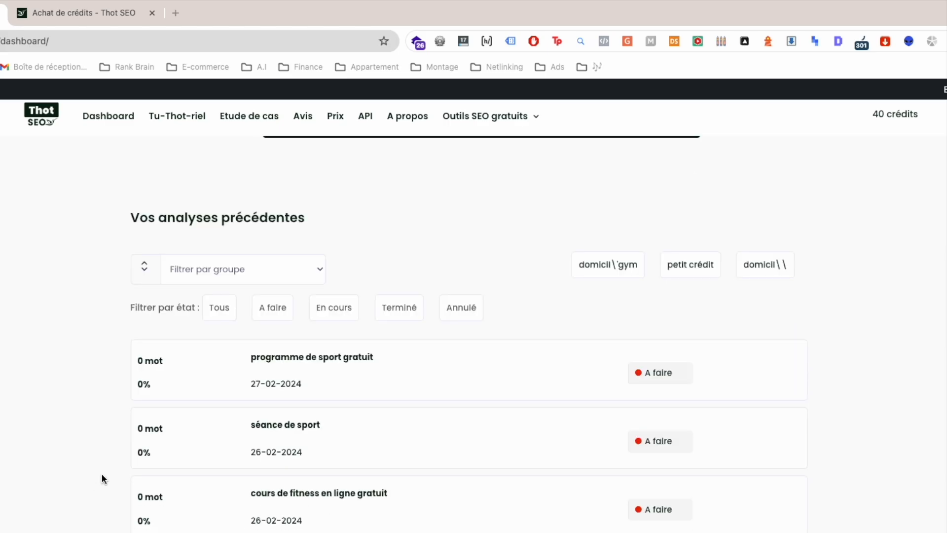
{"action": "scroll", "coordinate": [98, 479], "scroll_direction": "up", "scroll_amount": 5}
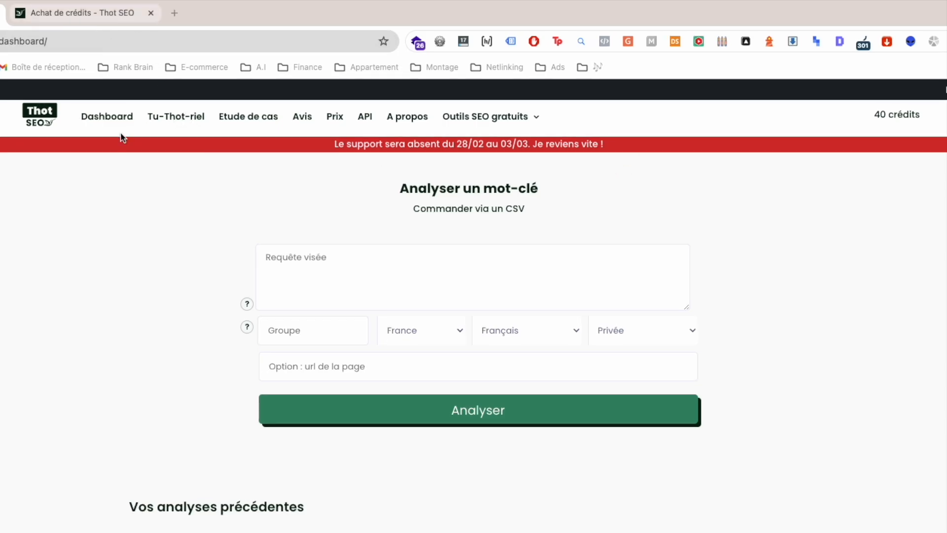
Step: Open the Tu-Thot-riel page in a new tab and look through its tutorial introduction and programme of topics
{"action": "right_click", "coordinate": [167, 118]}
{"action": "key", "text": "Escape"}
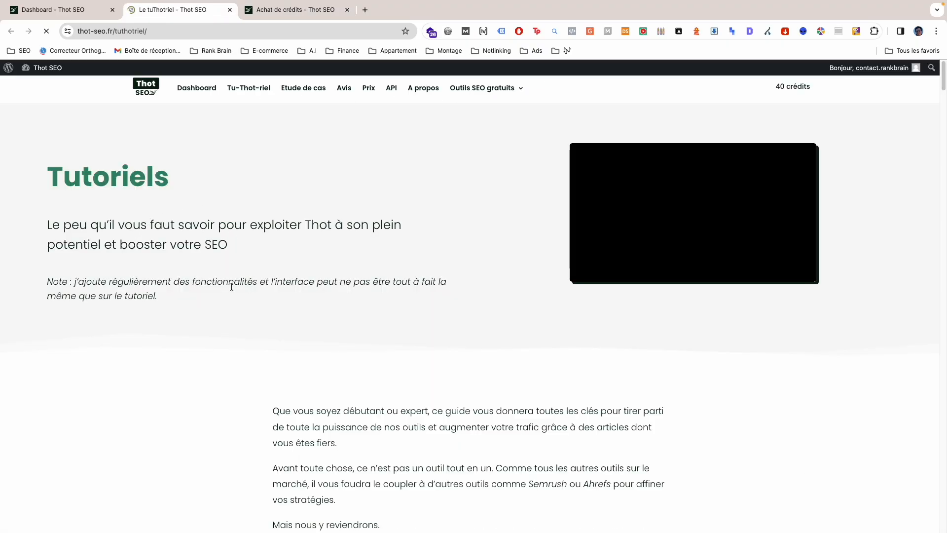
{"action": "scroll", "coordinate": [227, 293], "scroll_direction": "down", "scroll_amount": 2}
{"action": "scroll", "coordinate": [222, 298], "scroll_direction": "down", "scroll_amount": 5}
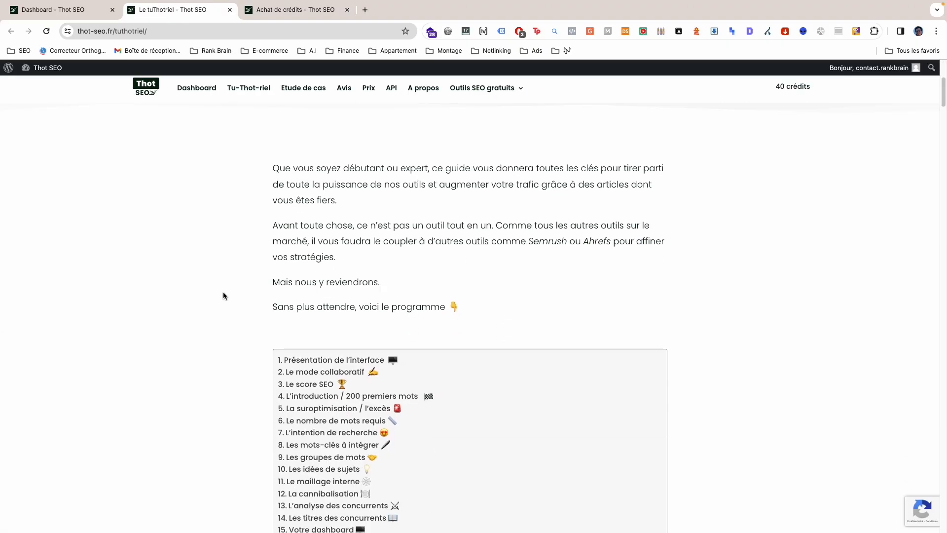
{"action": "scroll", "coordinate": [252, 277], "scroll_direction": "down", "scroll_amount": 1}
{"action": "left_click_drag", "start_coordinate": [252, 277], "coordinate": [216, 267]}
{"action": "left_click", "coordinate": [221, 232]}
{"action": "left_click", "coordinate": [216, 267]}
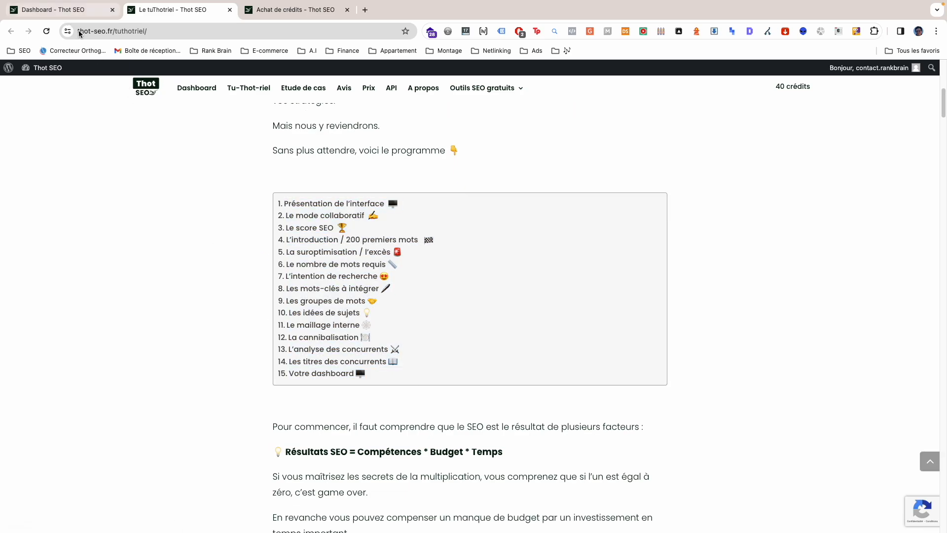
Step: Open the Etude de cas page in a new tab and switch to it
{"action": "scroll", "coordinate": [221, 188], "scroll_direction": "up", "scroll_amount": 5}
{"action": "right_click", "coordinate": [293, 96]}
{"action": "left_click", "coordinate": [307, 93]}
{"action": "left_click", "coordinate": [275, 10]}
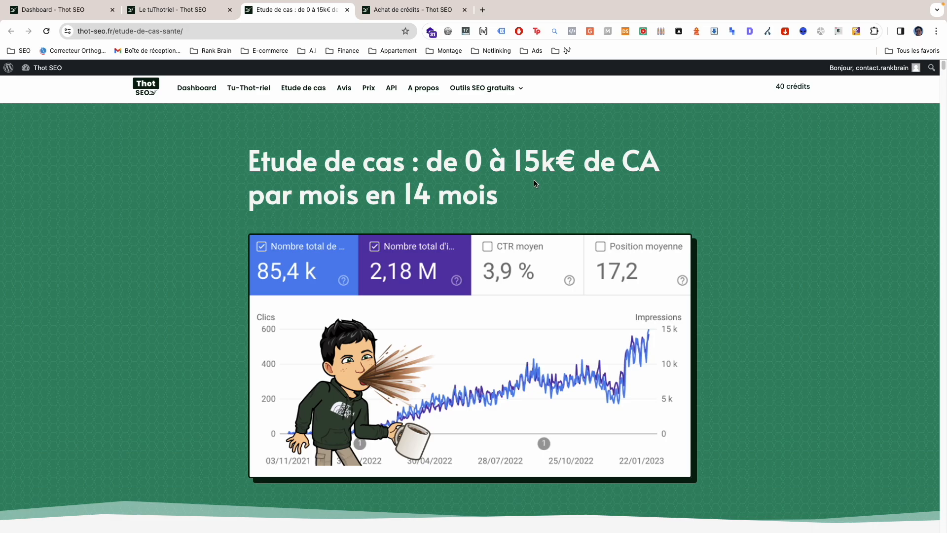
Step: Examine the case study's traffic chart, its key growth figures and the section on the mission's context and SEO stakes
{"action": "scroll", "coordinate": [297, 252], "scroll_direction": "down", "scroll_amount": 10}
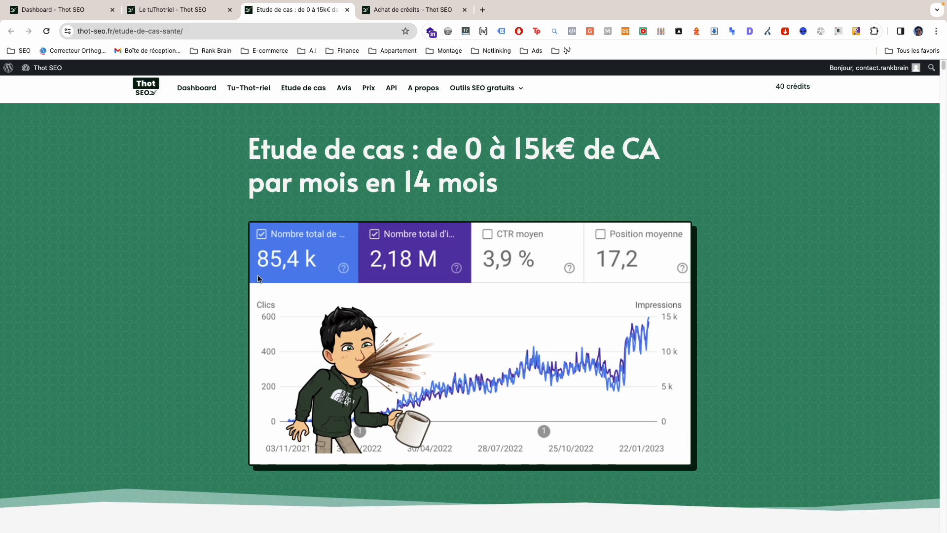
{"action": "scroll", "coordinate": [626, 289], "scroll_direction": "down", "scroll_amount": 2}
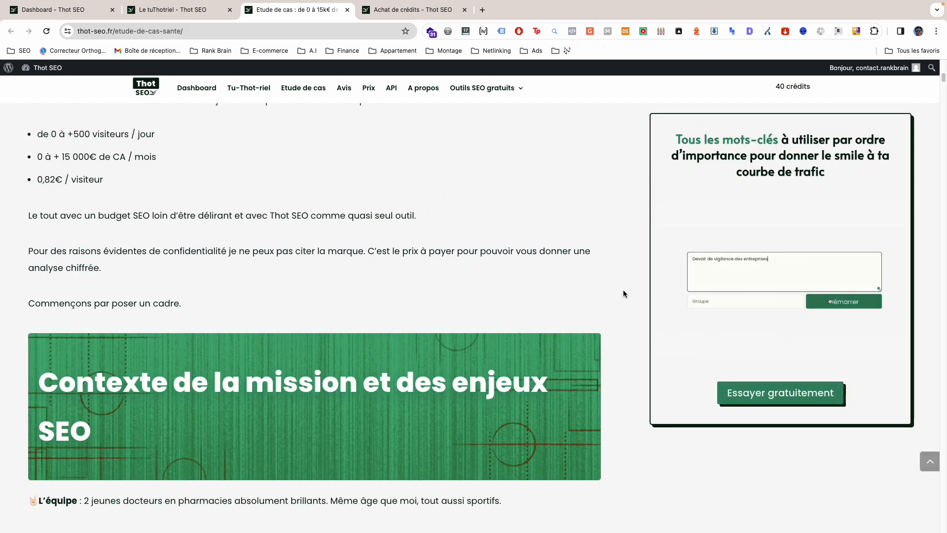
{"action": "scroll", "coordinate": [620, 296], "scroll_direction": "up", "scroll_amount": 4}
{"action": "scroll", "coordinate": [613, 328], "scroll_direction": "up", "scroll_amount": 3}
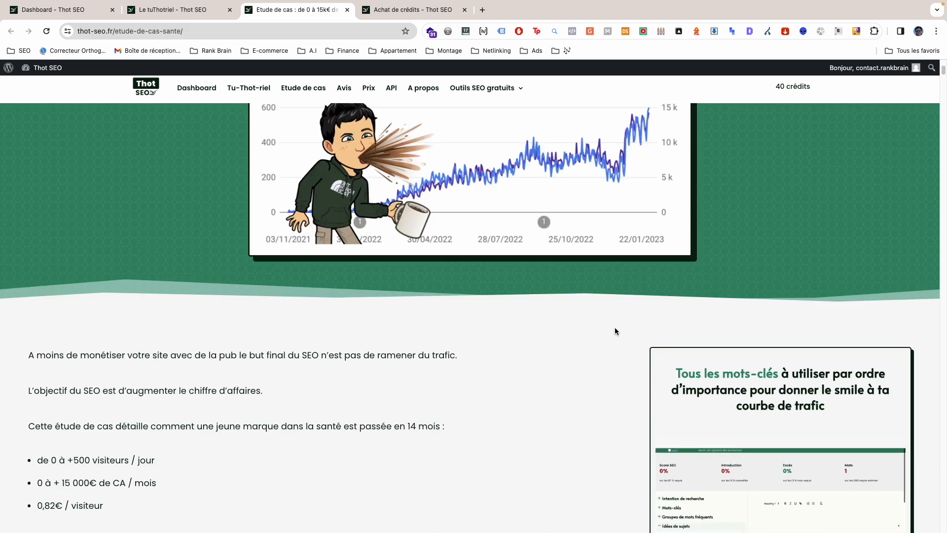
{"action": "scroll", "coordinate": [616, 331], "scroll_direction": "up", "scroll_amount": 4}
{"action": "scroll", "coordinate": [498, 271], "scroll_direction": "down", "scroll_amount": 7}
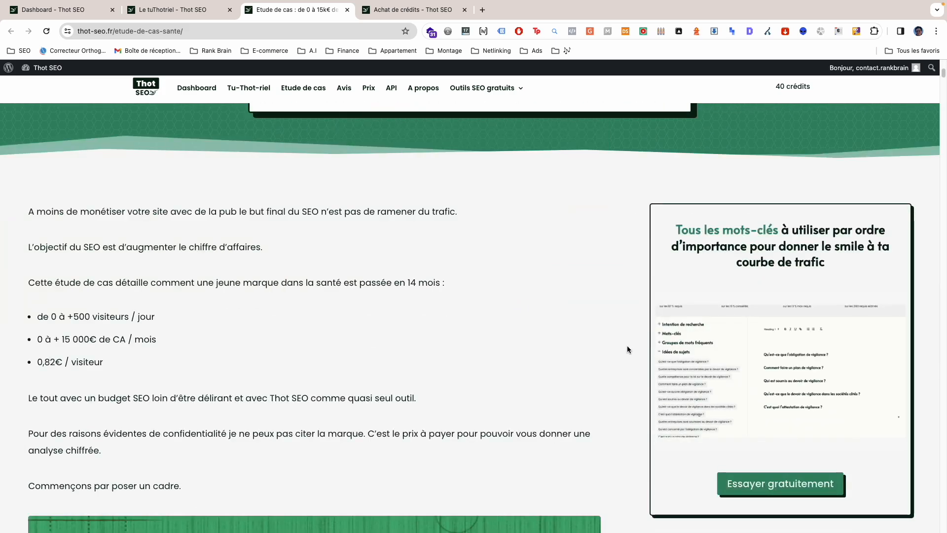
{"action": "scroll", "coordinate": [636, 325], "scroll_direction": "down", "scroll_amount": 4}
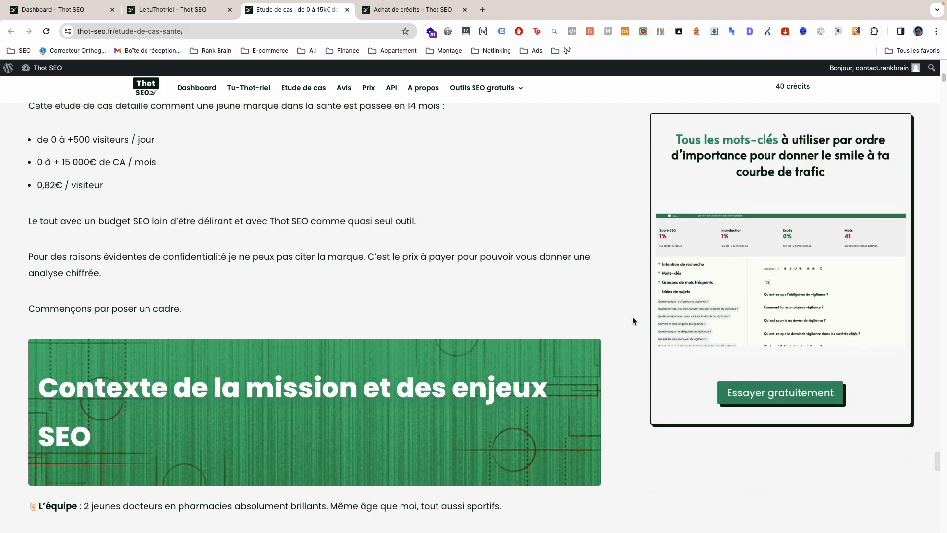
{"action": "scroll", "coordinate": [634, 328], "scroll_direction": "down", "scroll_amount": 2}
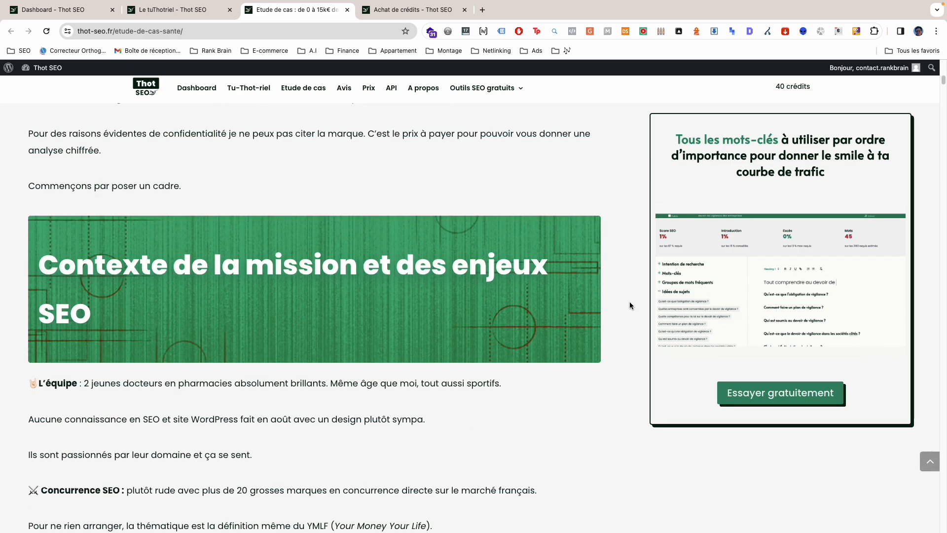
{"action": "scroll", "coordinate": [632, 305], "scroll_direction": "up", "scroll_amount": 4}
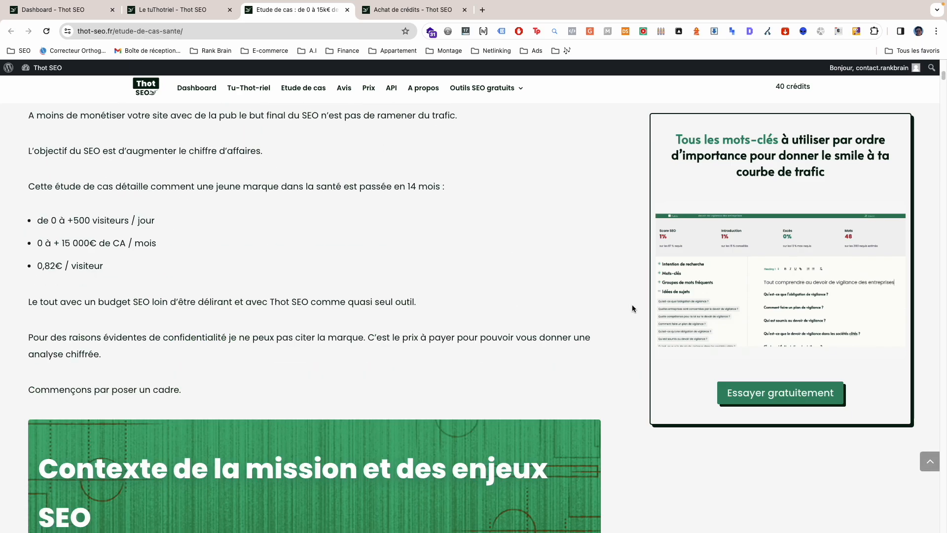
{"action": "scroll", "coordinate": [631, 306], "scroll_direction": "up", "scroll_amount": 2}
{"action": "scroll", "coordinate": [632, 311], "scroll_direction": "up", "scroll_amount": 5}
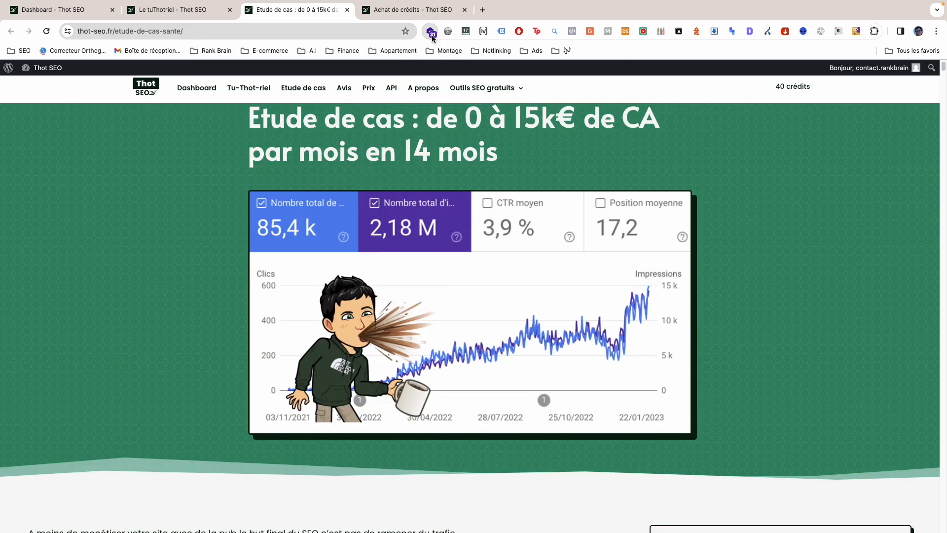
Step: Open the Avis section in a new tab and look through the customer reviews and the feature presentations below them
{"action": "left_click", "coordinate": [345, 89]}
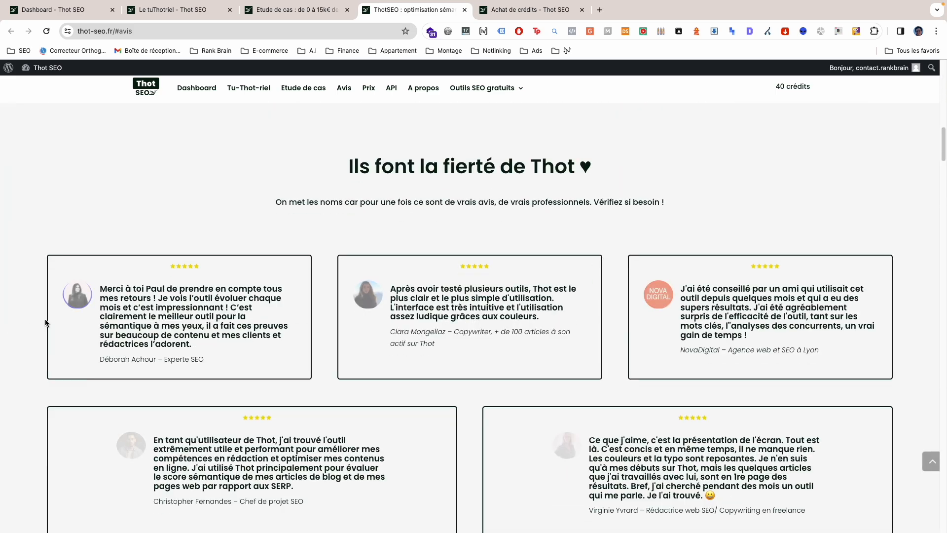
{"action": "scroll", "coordinate": [25, 316], "scroll_direction": "down", "scroll_amount": 10}
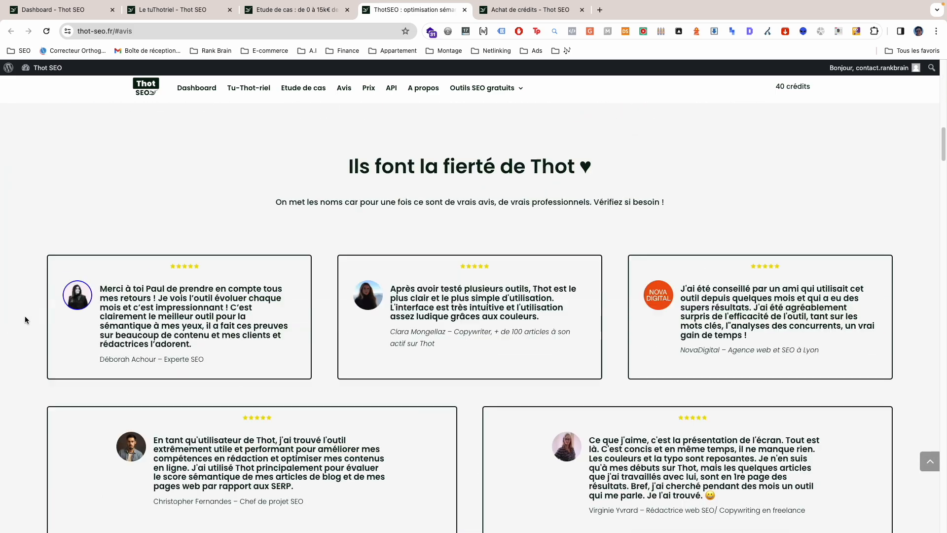
{"action": "scroll", "coordinate": [23, 331], "scroll_direction": "down", "scroll_amount": 15}
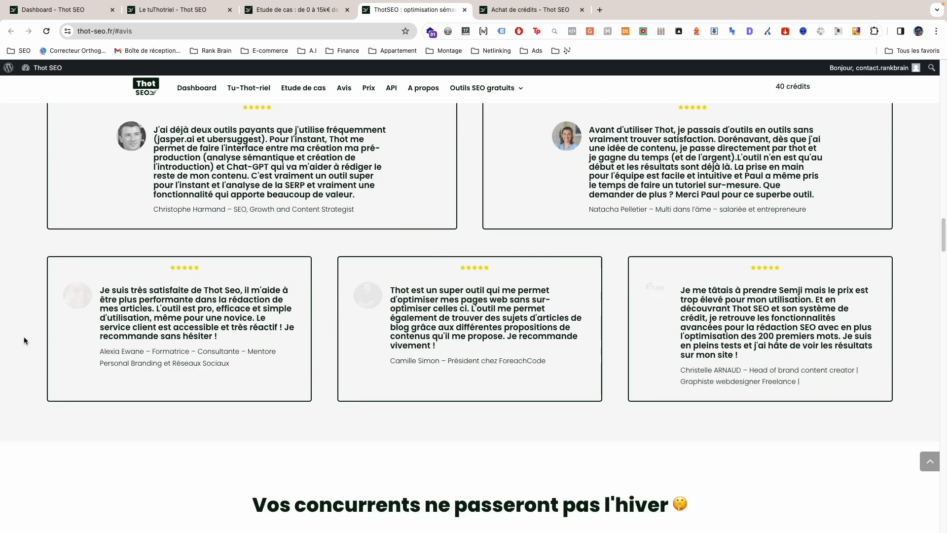
{"action": "scroll", "coordinate": [24, 337], "scroll_direction": "up", "scroll_amount": 5}
{"action": "scroll", "coordinate": [30, 340], "scroll_direction": "down", "scroll_amount": 15}
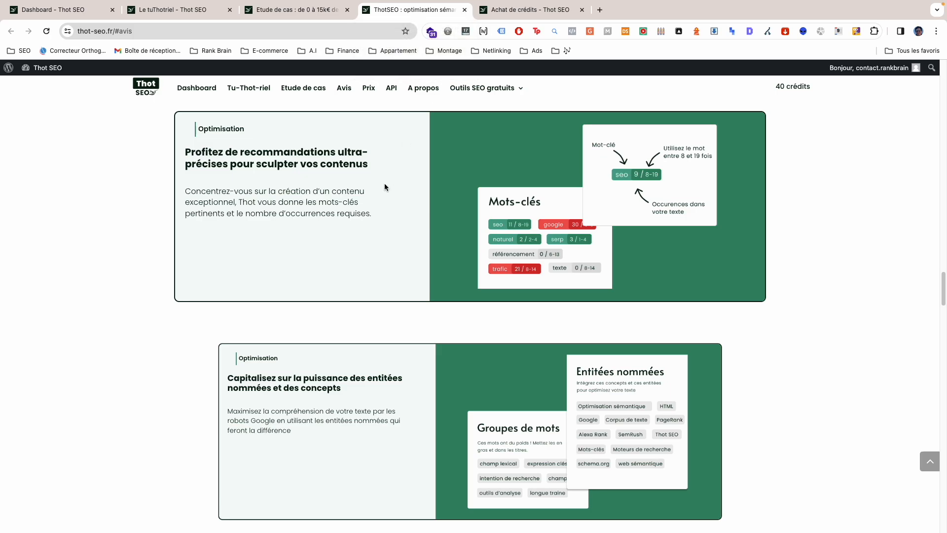
Step: Open the API page and examine how analyses are requested, including the country and language options and the returned data fields
{"action": "left_click", "coordinate": [391, 88]}
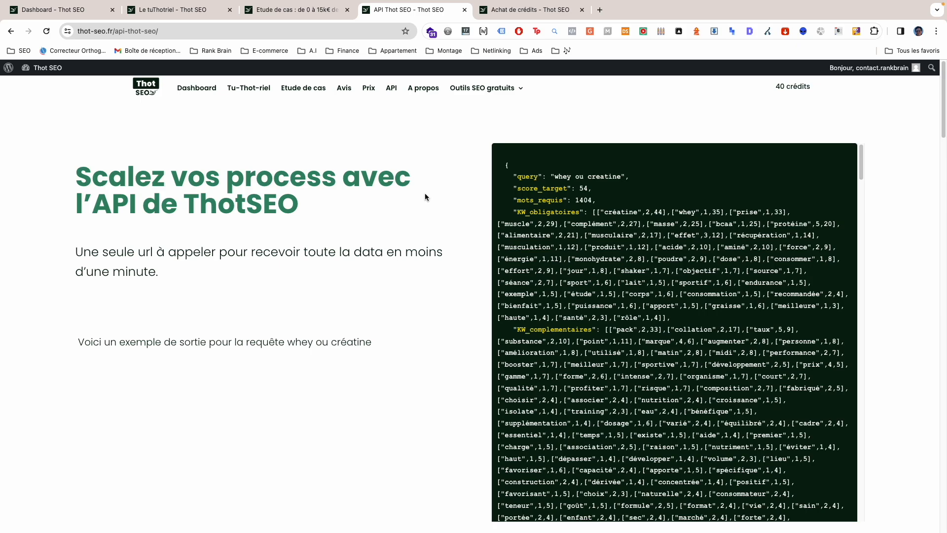
{"action": "scroll", "coordinate": [438, 269], "scroll_direction": "down", "scroll_amount": 5}
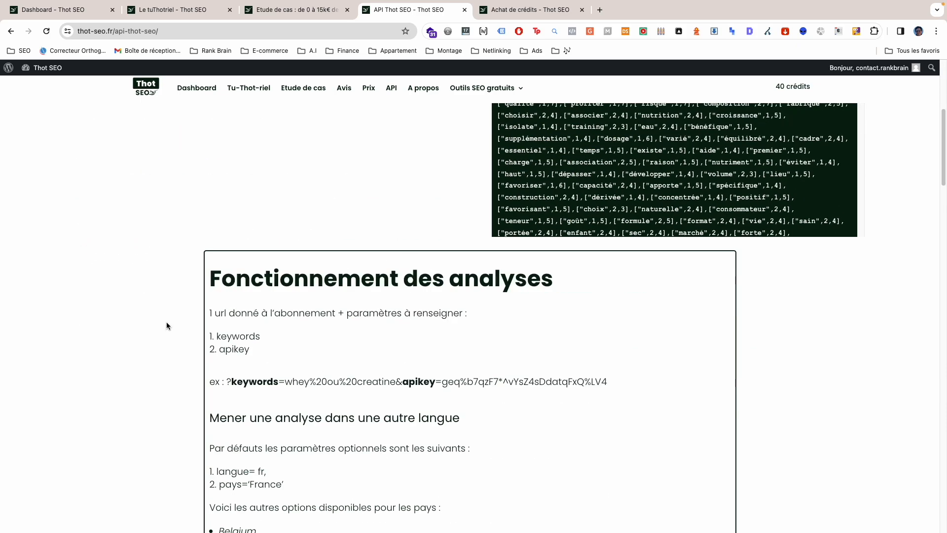
{"action": "scroll", "coordinate": [167, 323], "scroll_direction": "down", "scroll_amount": 5}
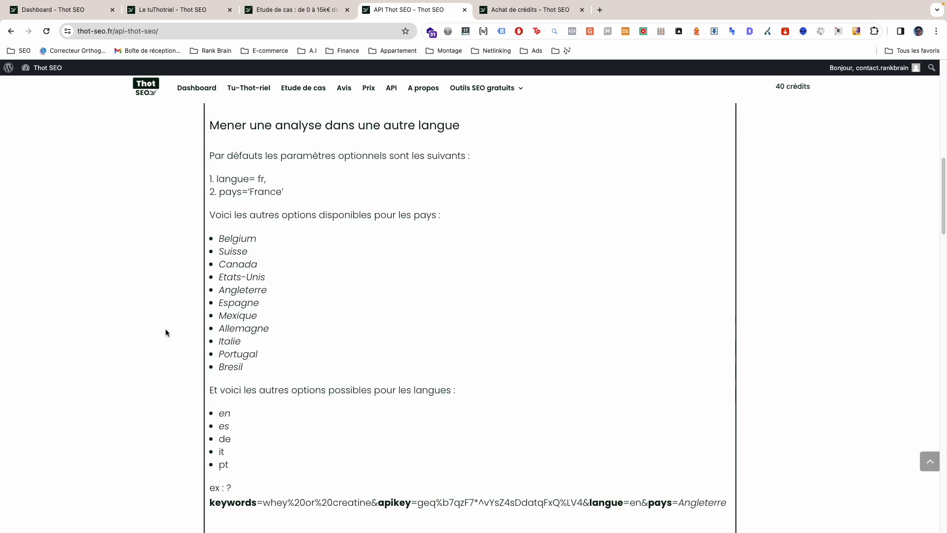
{"action": "scroll", "coordinate": [165, 332], "scroll_direction": "down", "scroll_amount": 6}
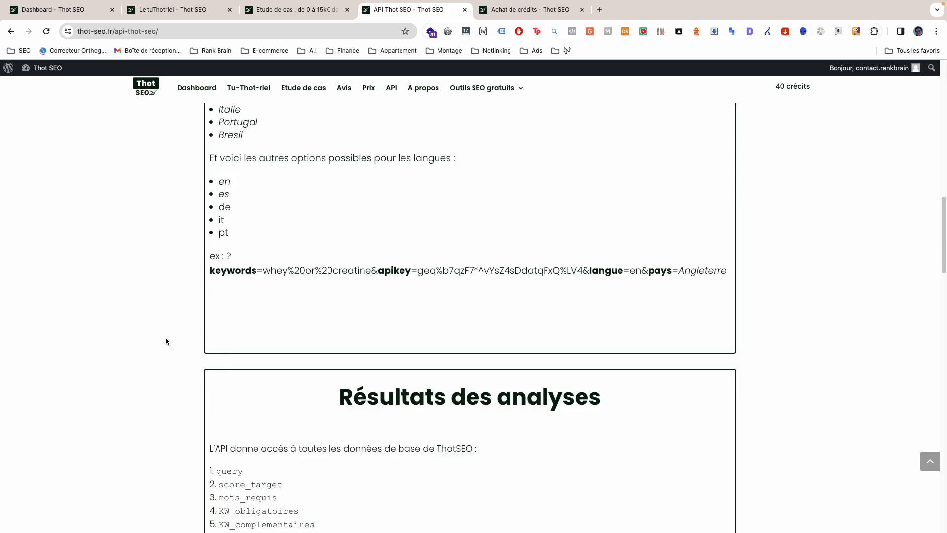
{"action": "scroll", "coordinate": [167, 339], "scroll_direction": "down", "scroll_amount": 3}
{"action": "scroll", "coordinate": [167, 339], "scroll_direction": "up", "scroll_amount": 4}
{"action": "scroll", "coordinate": [167, 341], "scroll_direction": "down", "scroll_amount": 5}
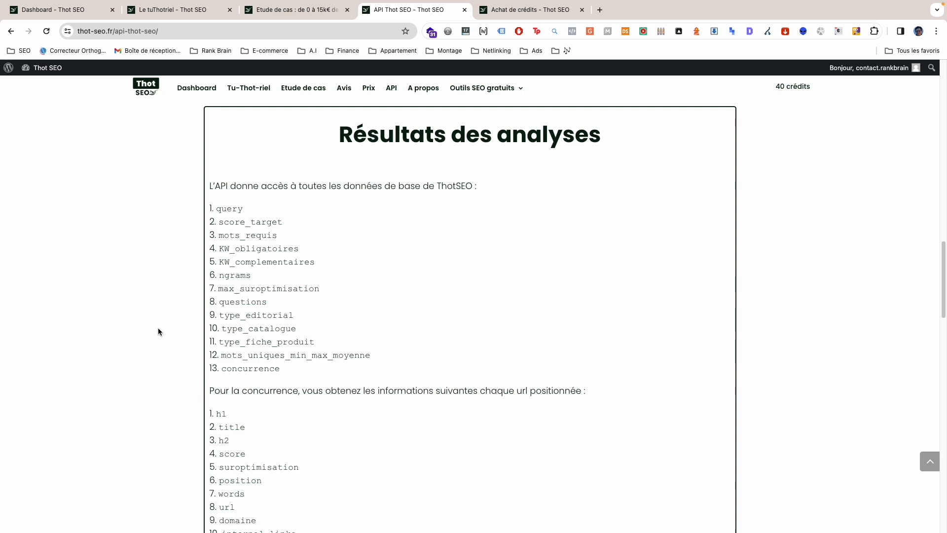
Step: Review the rest of the API page, from the score calculation endpoint to the API subscription offer
{"action": "left_click_drag", "start_coordinate": [943, 286], "coordinate": [907, 146]}
{"action": "scroll", "coordinate": [907, 145], "scroll_direction": "up", "scroll_amount": 10}
{"action": "scroll", "coordinate": [907, 104], "scroll_direction": "down", "scroll_amount": 20}
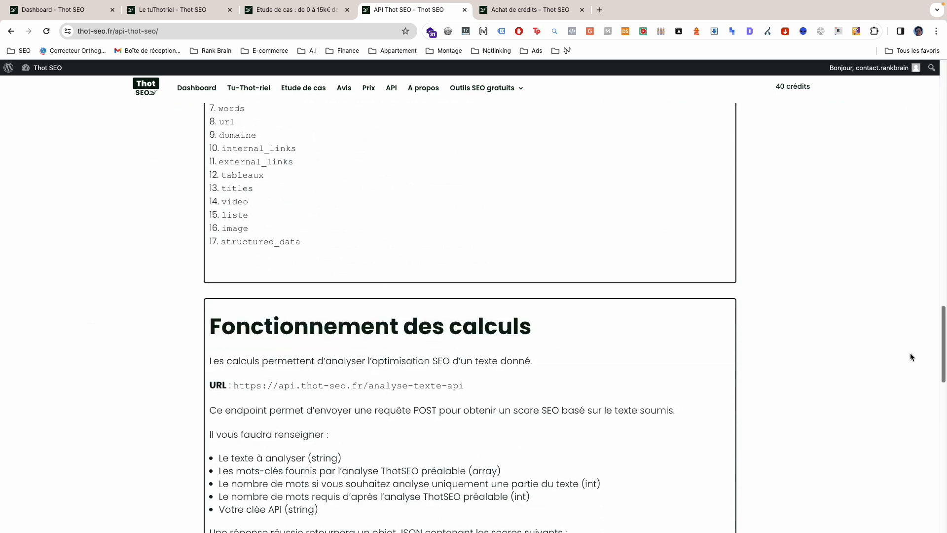
{"action": "scroll", "coordinate": [907, 430], "scroll_direction": "down", "scroll_amount": 10}
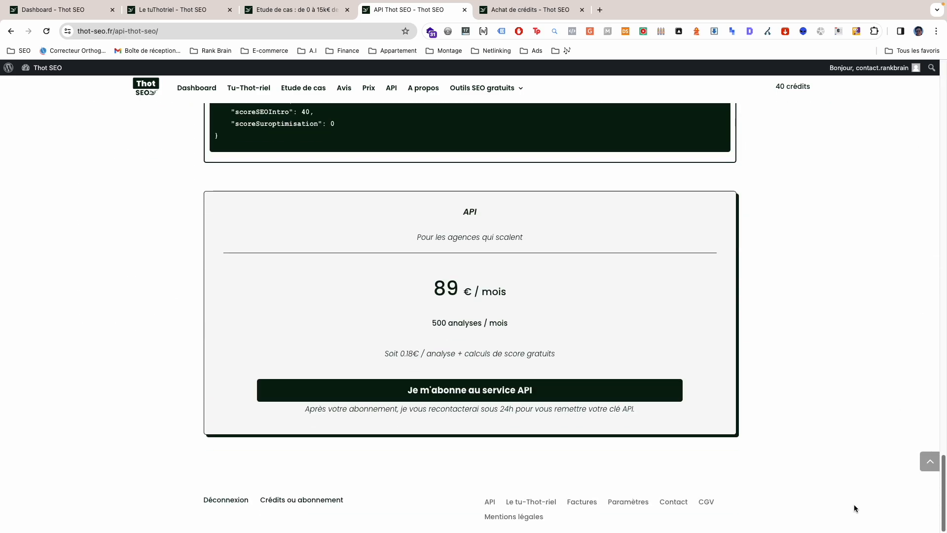
{"action": "scroll", "coordinate": [851, 499], "scroll_direction": "up", "scroll_amount": 1}
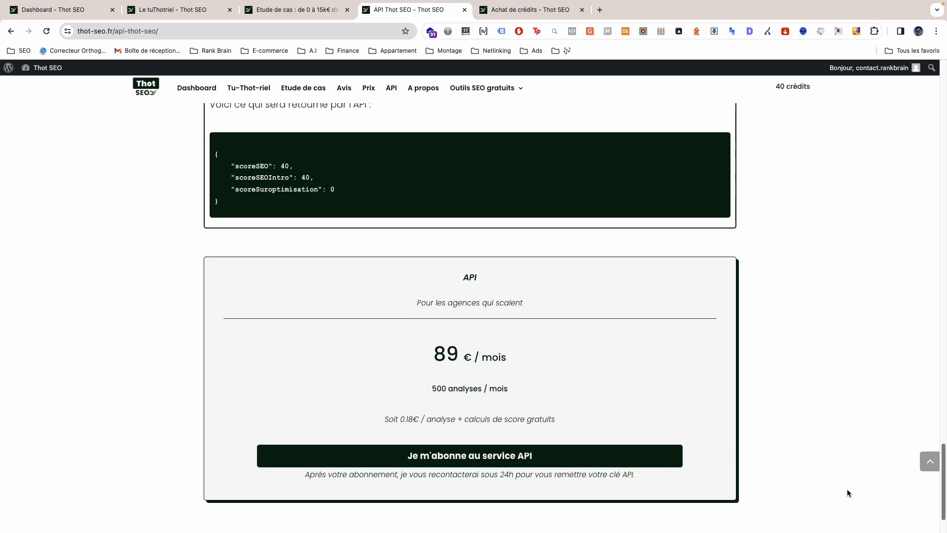
{"action": "scroll", "coordinate": [846, 490], "scroll_direction": "up", "scroll_amount": 1}
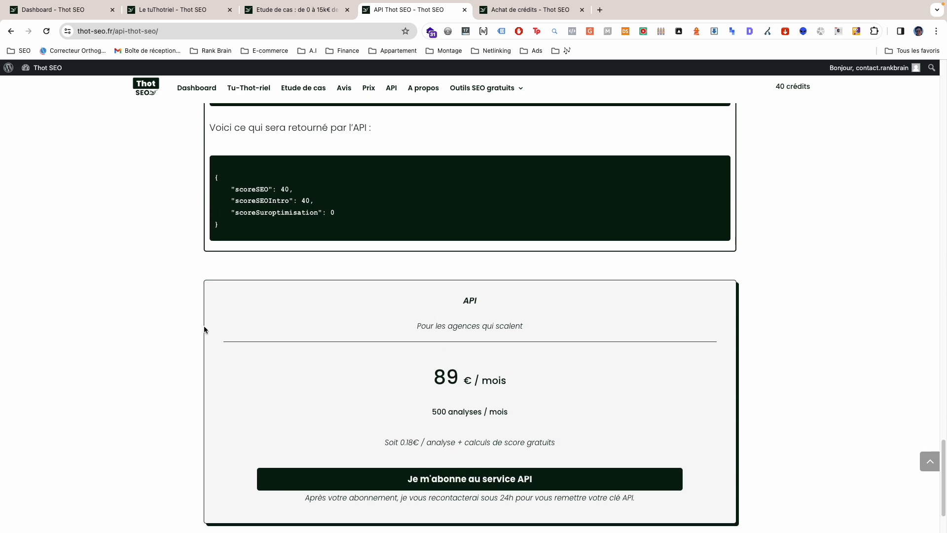
{"action": "left_click_drag", "start_coordinate": [474, 296], "coordinate": [453, 299]}
Step: Switch to the Achat de crédits page and examine the Crédits plan's intended use, price and included contents
{"action": "left_click", "coordinate": [518, 15]}
{"action": "scroll", "coordinate": [112, 261], "scroll_direction": "down", "scroll_amount": 3}
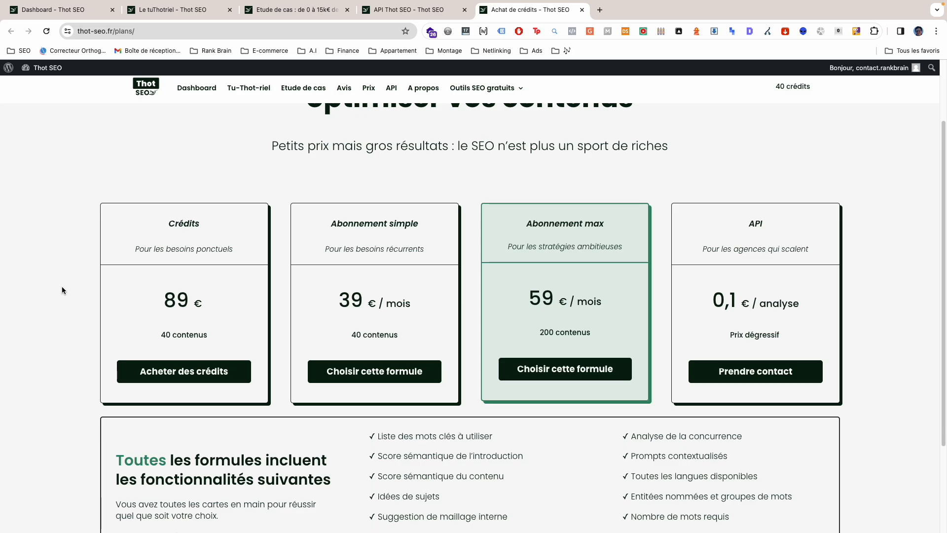
{"action": "left_click_drag", "start_coordinate": [121, 249], "coordinate": [220, 248]}
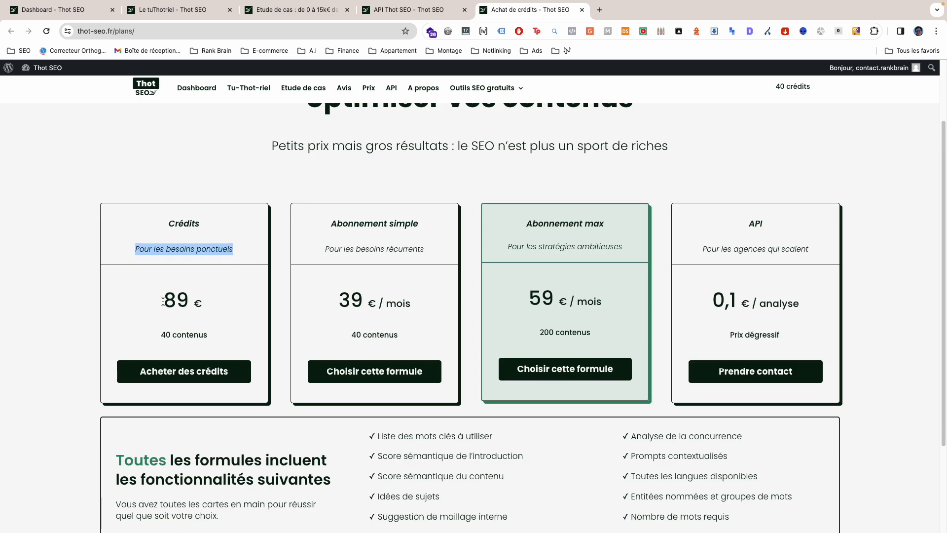
{"action": "left_click_drag", "start_coordinate": [143, 299], "coordinate": [194, 302]}
{"action": "left_click_drag", "start_coordinate": [148, 339], "coordinate": [212, 339]}
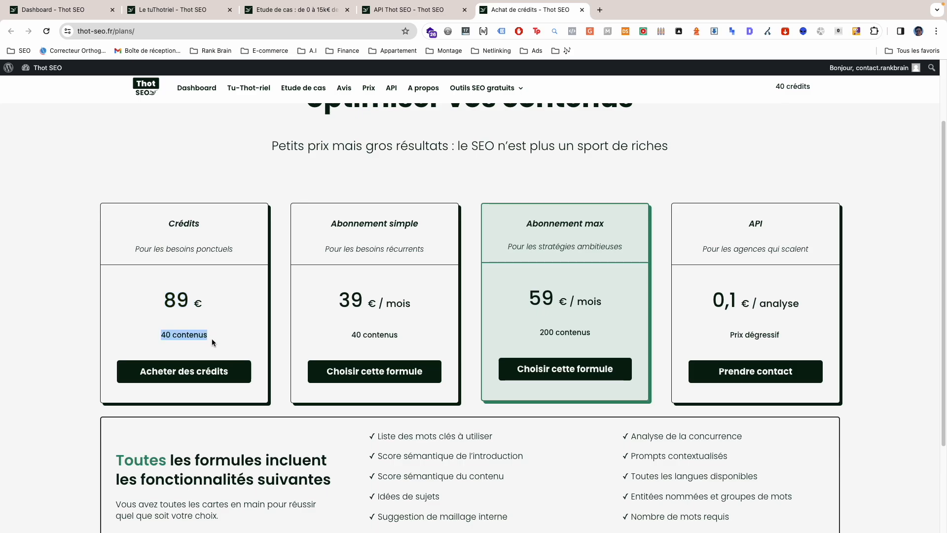
Step: Calculate the Crédits plan's price per content in Spotlight by entering 89/40, and close the search afterwards
{"action": "key", "text": "super+space"}
{"action": "type", "text": "89/40"}
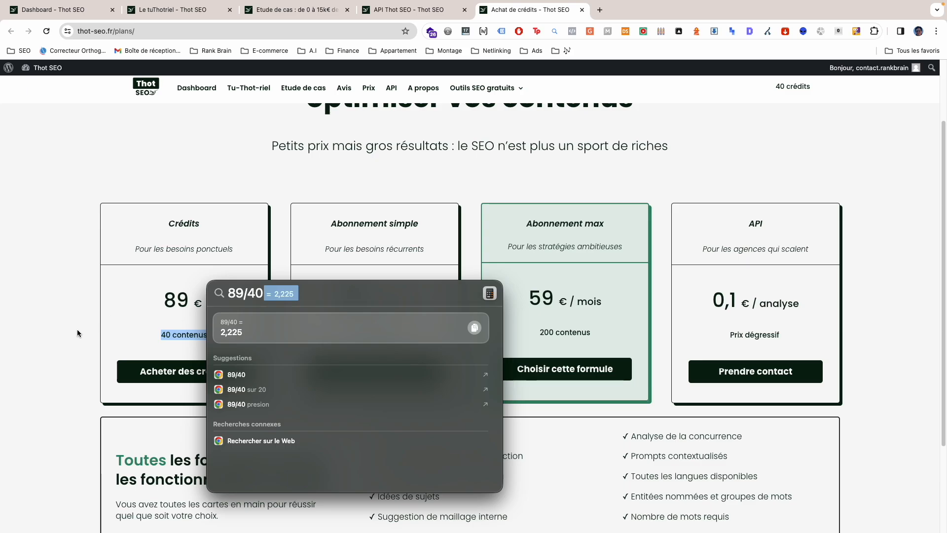
{"action": "key", "text": "Escape"}
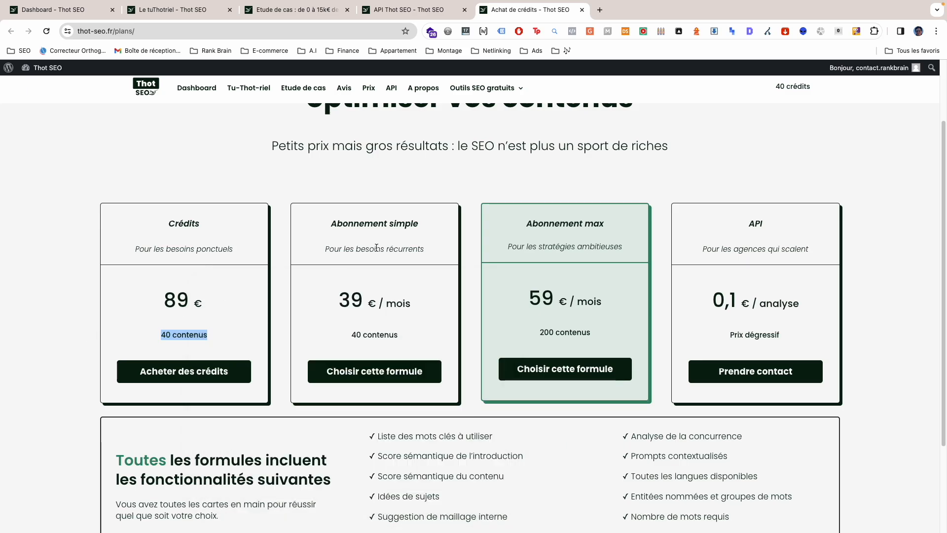
Step: Compare the prices and included contents of the Abonnement simple, Abonnement max and API plans
{"action": "left_click", "coordinate": [316, 242]}
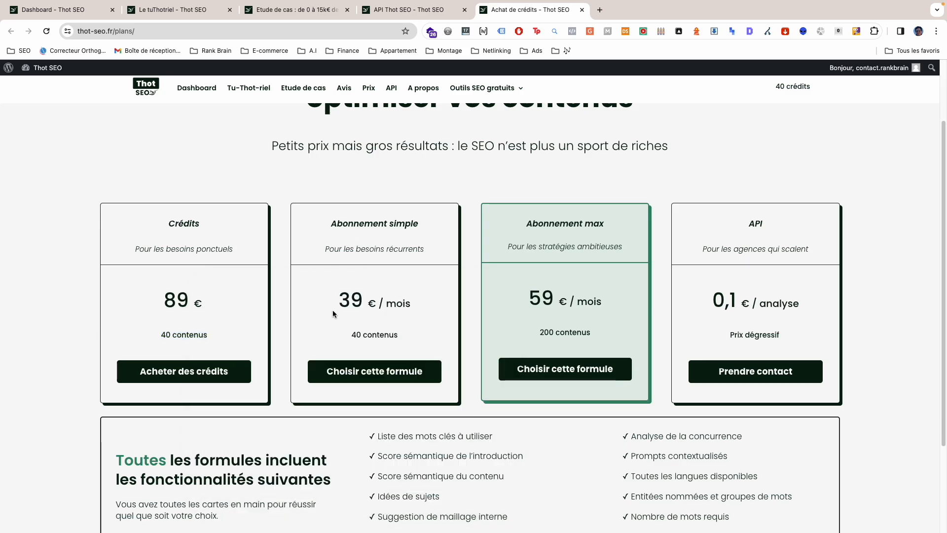
{"action": "left_click_drag", "start_coordinate": [329, 304], "coordinate": [376, 304]}
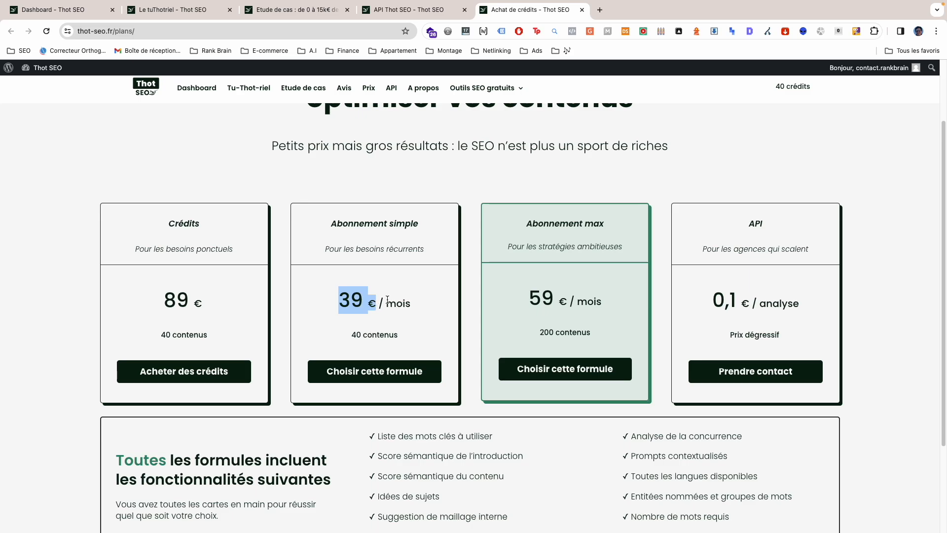
{"action": "left_click", "coordinate": [547, 284]}
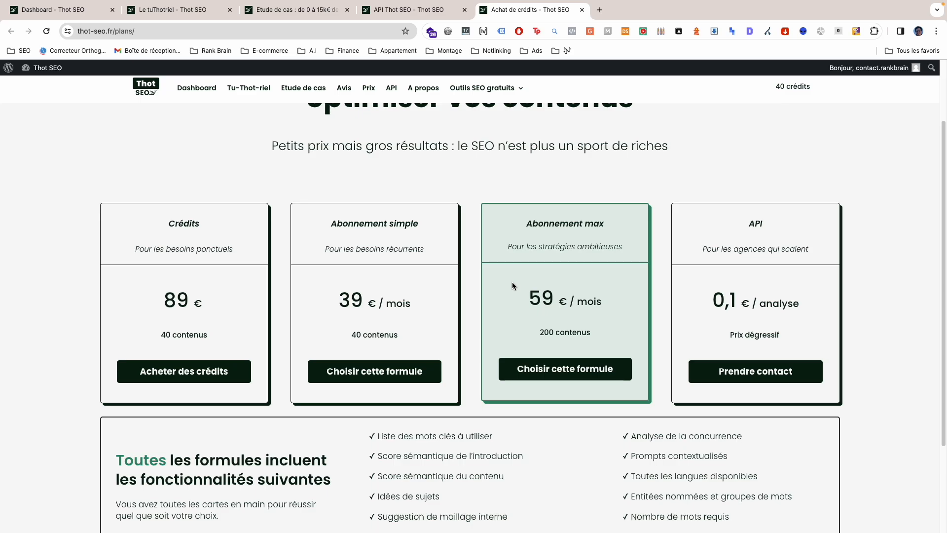
{"action": "left_click_drag", "start_coordinate": [538, 334], "coordinate": [594, 334]}
{"action": "left_click", "coordinate": [533, 298]}
{"action": "left_click_drag", "start_coordinate": [499, 304], "coordinate": [555, 302]}
{"action": "left_click", "coordinate": [466, 299]}
{"action": "left_click_drag", "start_coordinate": [713, 300], "coordinate": [789, 308]}
{"action": "left_click", "coordinate": [732, 334]}
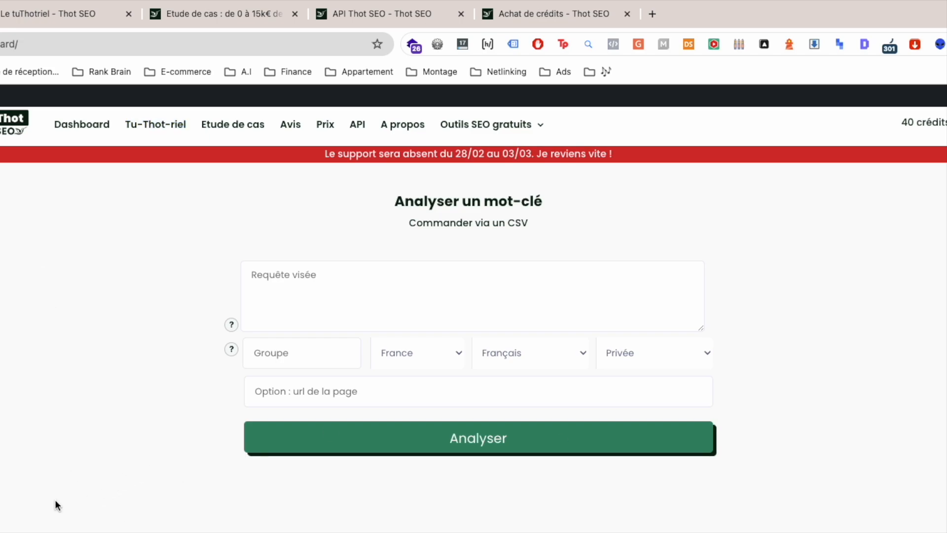
Step: Examine the dashboard's Vos analyses précédentes section and its group and status filters
{"action": "left_click_drag", "start_coordinate": [106, 531], "coordinate": [293, 532]}
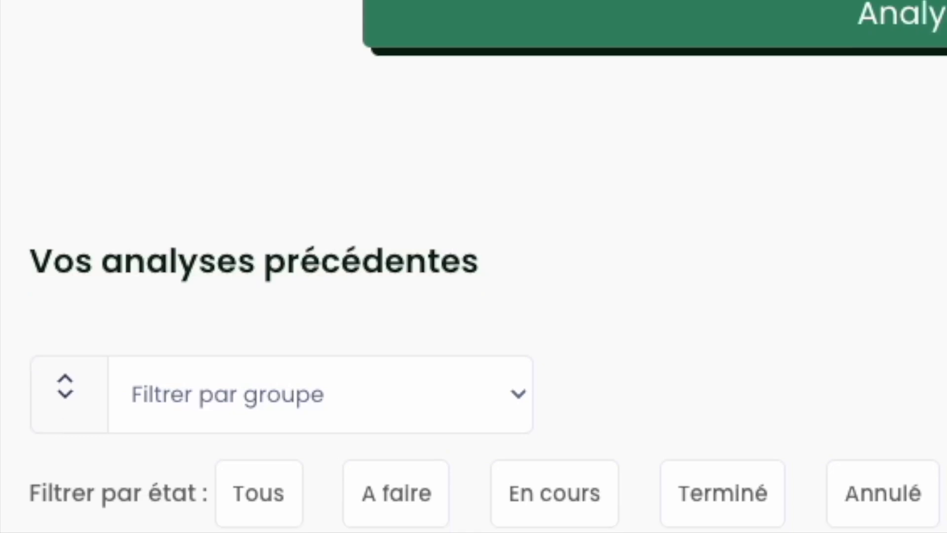
{"action": "left_click_drag", "start_coordinate": [2, 431], "coordinate": [940, 434]}
{"action": "left_click", "coordinate": [940, 433]}
{"action": "scroll", "coordinate": [235, 486], "scroll_direction": "up", "scroll_amount": 3}
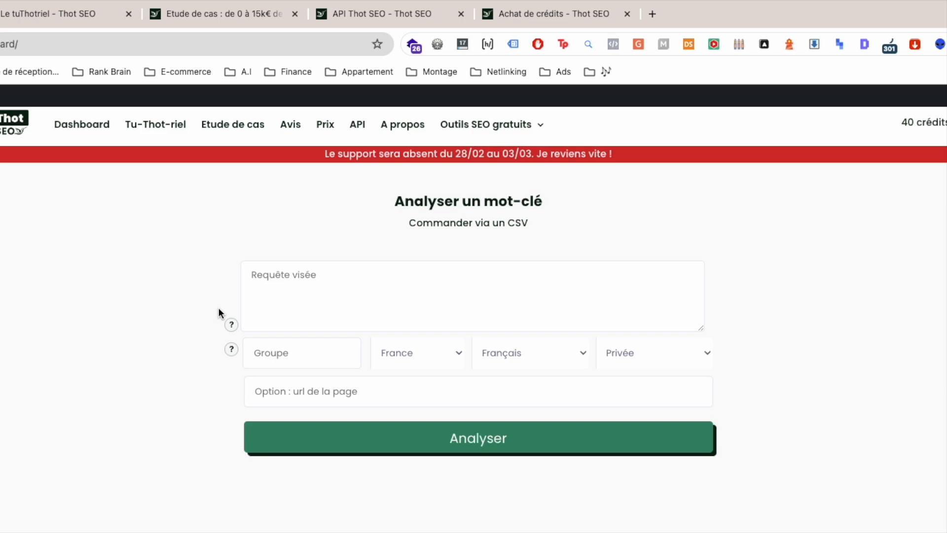
Step: Enter "formation seo" as the target query and check the country and language choices, keeping France and Français
{"action": "left_click", "coordinate": [448, 361]}
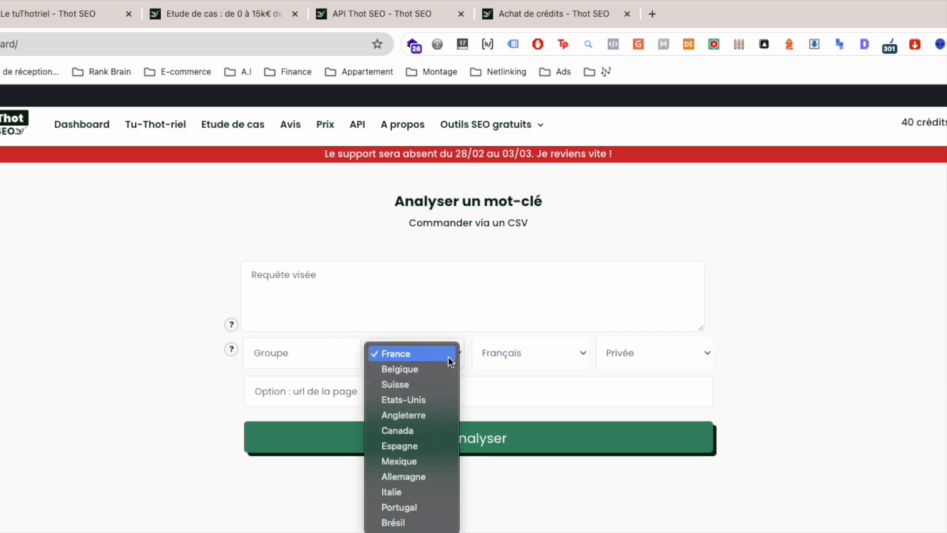
{"action": "left_click", "coordinate": [161, 349]}
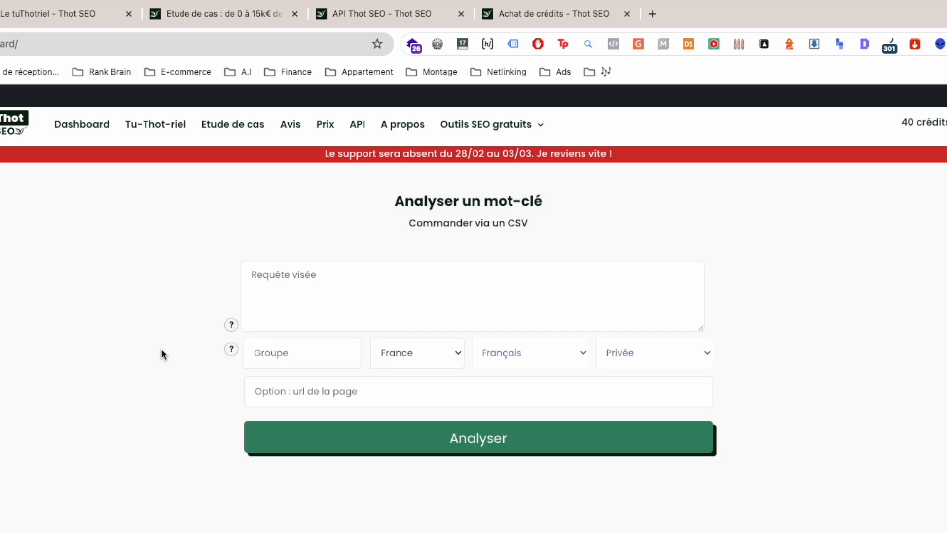
{"action": "left_click", "coordinate": [355, 289]}
{"action": "type", "text": "for"}
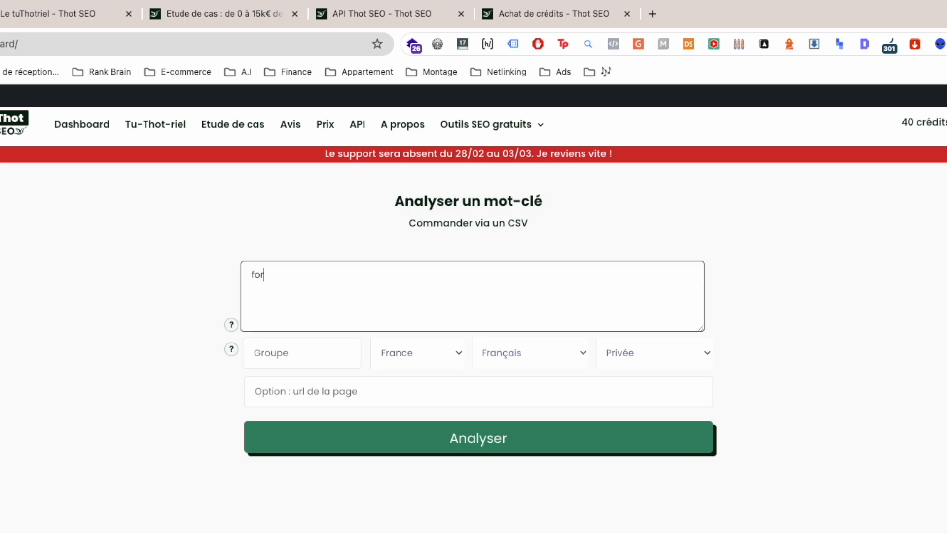
{"action": "type", "text": "mation seo"}
{"action": "left_click", "coordinate": [448, 354]}
{"action": "left_click", "coordinate": [447, 354]}
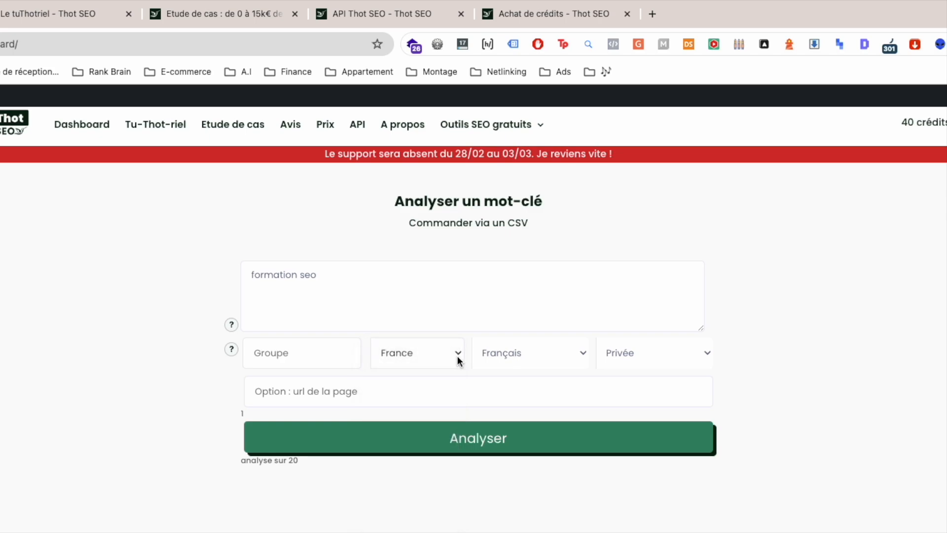
{"action": "left_click", "coordinate": [562, 364]}
{"action": "left_click", "coordinate": [609, 355]}
Step: Replace the target query with "seo course", set the country to Etats-Unis, and check the optional page URL field and the form's help
{"action": "left_click", "coordinate": [310, 293]}
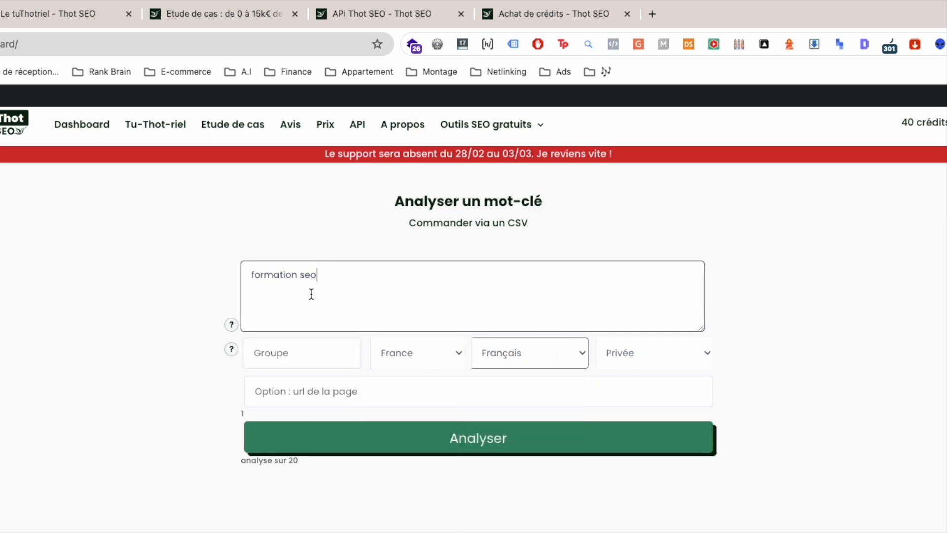
{"action": "key", "text": "super+a"}
{"action": "type", "text": "seo course"}
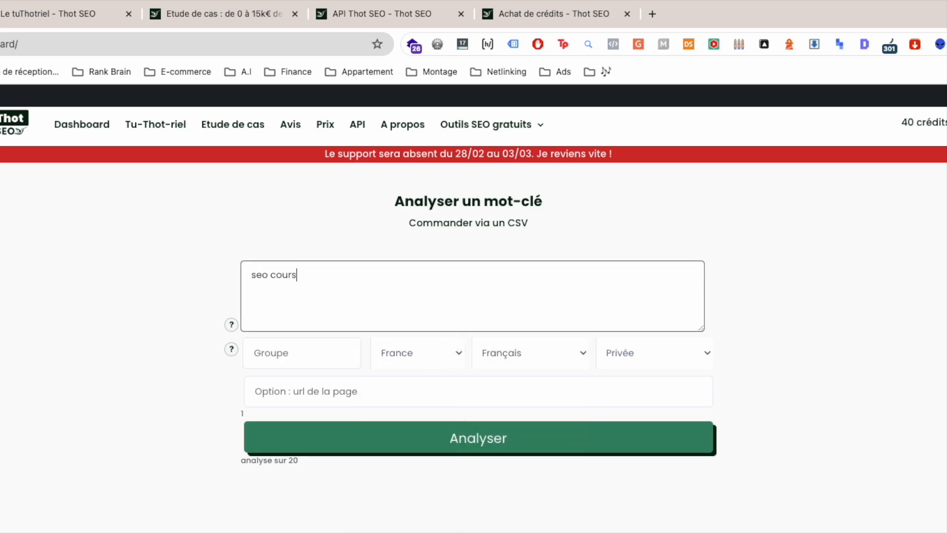
{"action": "left_click", "coordinate": [413, 354]}
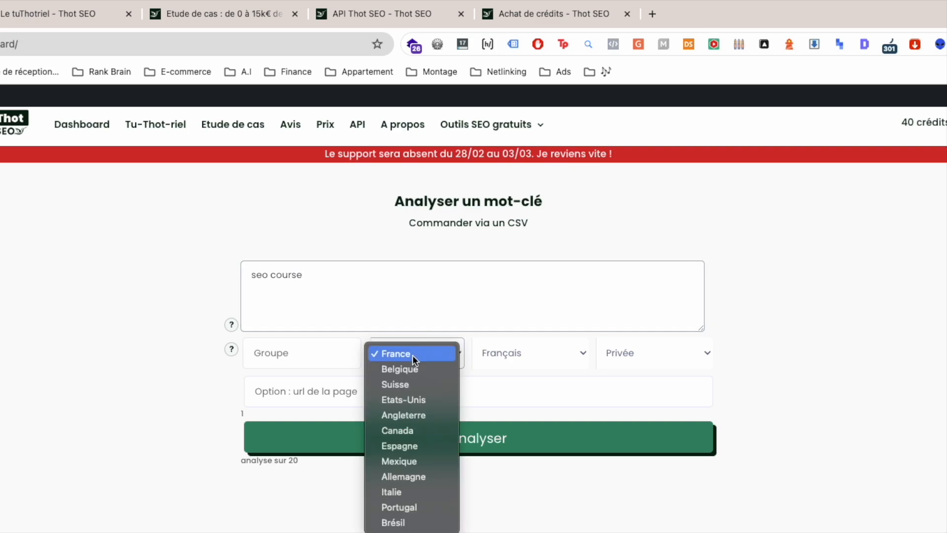
{"action": "left_click", "coordinate": [415, 400]}
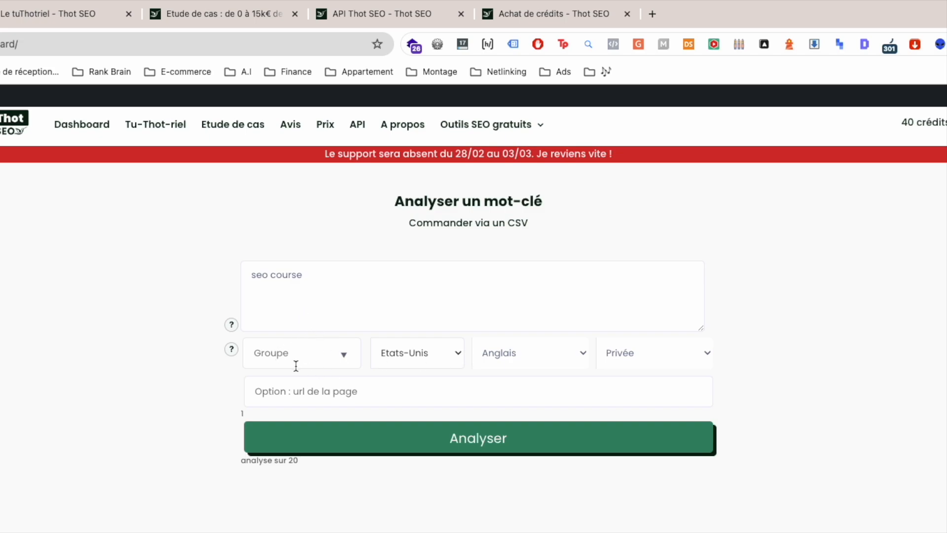
{"action": "left_click", "coordinate": [274, 395]}
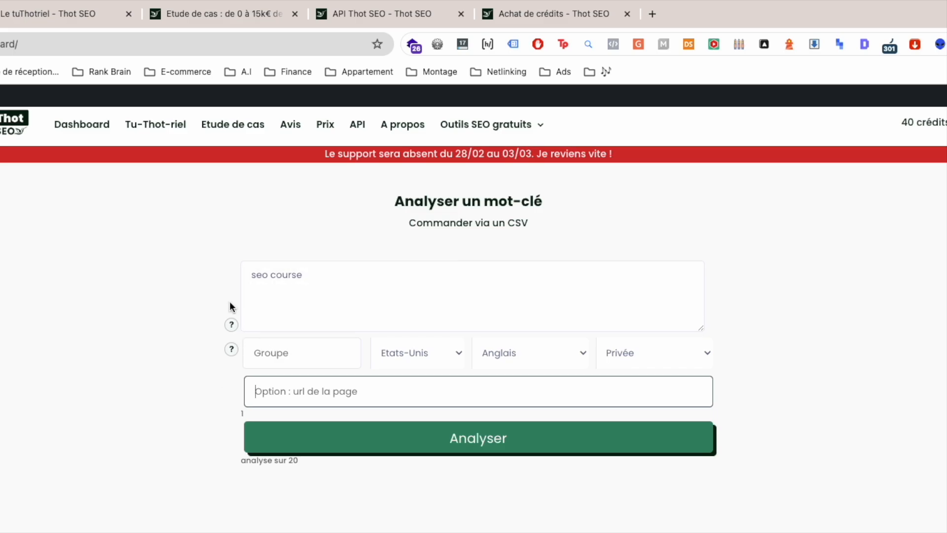
{"action": "mouse_move", "coordinate": [231, 324]}
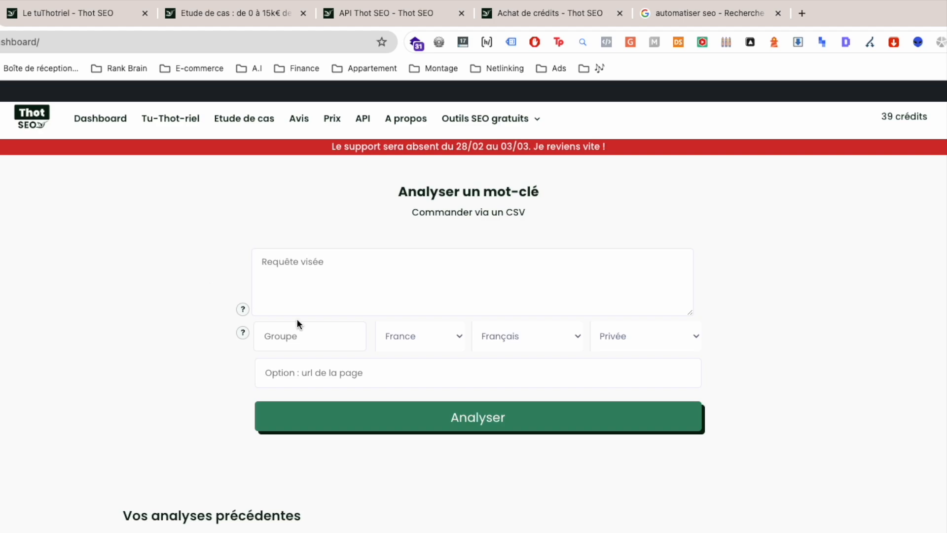
Step: Look at the Google results for "automatiser seo", and return to Thot SEO
{"action": "left_click", "coordinate": [679, 19]}
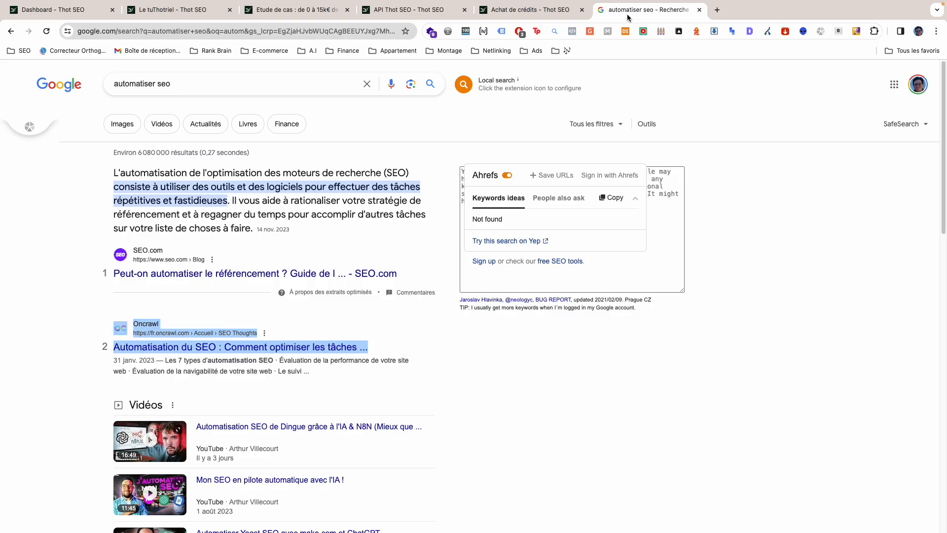
{"action": "left_click", "coordinate": [184, 89]}
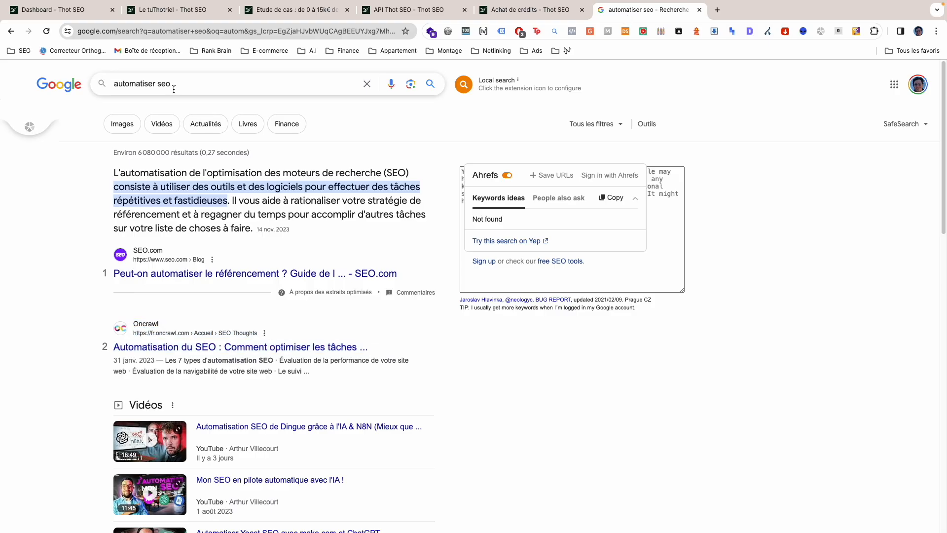
{"action": "left_click", "coordinate": [59, 10]}
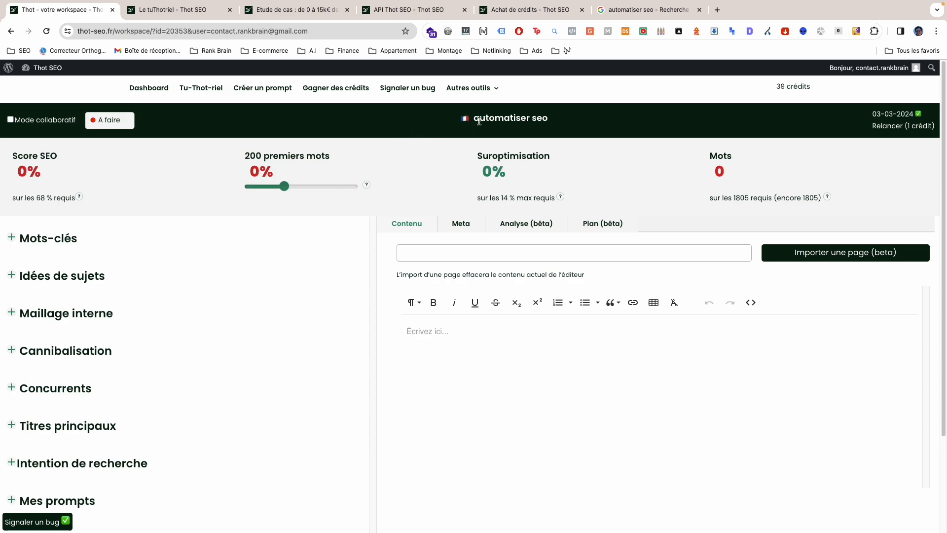
Step: Check the analysed keyword in the workspace header and view the available status options, keeping A faire
{"action": "left_click_drag", "start_coordinate": [547, 119], "coordinate": [435, 118]}
{"action": "left_click", "coordinate": [583, 119]}
{"action": "left_click", "coordinate": [109, 125]}
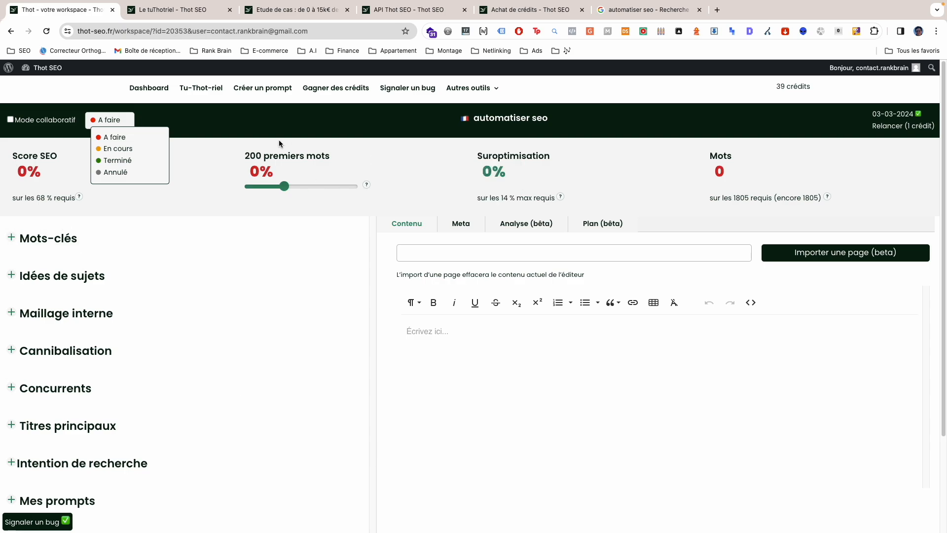
{"action": "left_click", "coordinate": [127, 120]}
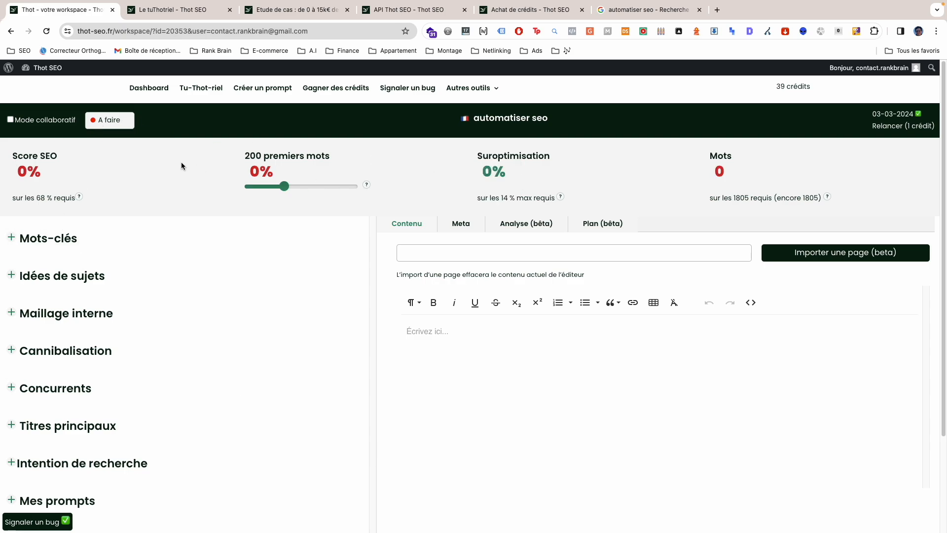
Step: Examine the workspace's Score SEO and Suroptimisation indicators along with their required and maximum percentages
{"action": "left_click_drag", "start_coordinate": [7, 157], "coordinate": [39, 194]}
{"action": "left_click", "coordinate": [40, 194]}
{"action": "left_click_drag", "start_coordinate": [45, 198], "coordinate": [35, 196]}
{"action": "left_click", "coordinate": [37, 199]}
{"action": "left_click_drag", "start_coordinate": [469, 159], "coordinate": [545, 174]}
{"action": "left_click_drag", "start_coordinate": [8, 158], "coordinate": [53, 199]}
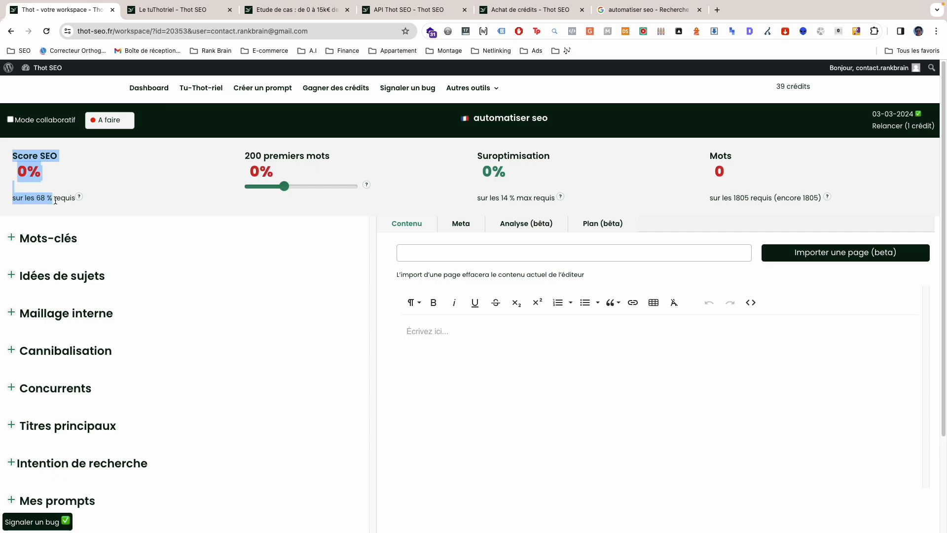
{"action": "left_click", "coordinate": [76, 190]}
{"action": "left_click_drag", "start_coordinate": [37, 198], "coordinate": [48, 198]}
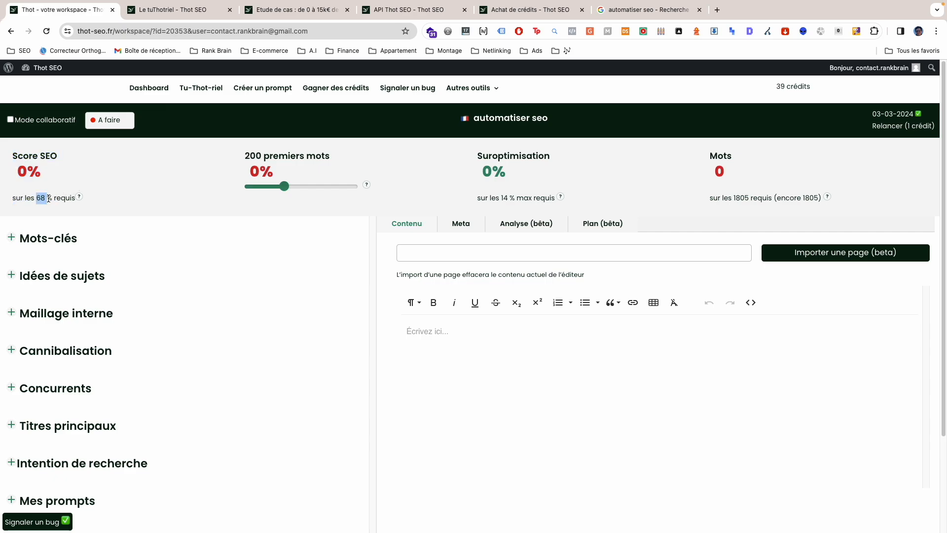
{"action": "left_click", "coordinate": [494, 198]}
{"action": "left_click_drag", "start_coordinate": [502, 198], "coordinate": [521, 197]}
{"action": "left_click", "coordinate": [493, 176]}
Step: Expand the Mots-clés section and examine the recommended occurrence ranges for "seo" and "automatisation"
{"action": "left_click", "coordinate": [89, 239]}
{"action": "scroll", "coordinate": [197, 294], "scroll_direction": "down", "scroll_amount": 1}
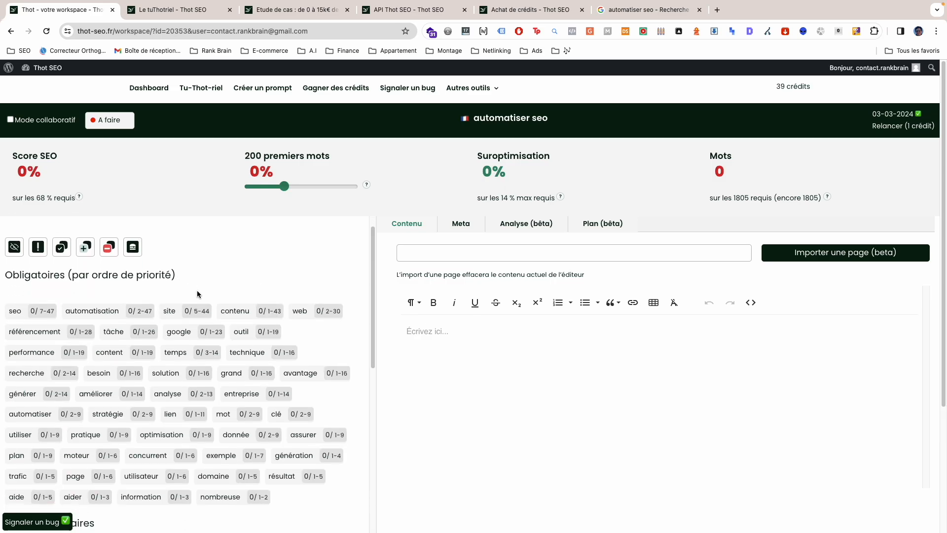
{"action": "scroll", "coordinate": [158, 299], "scroll_direction": "down", "scroll_amount": 1}
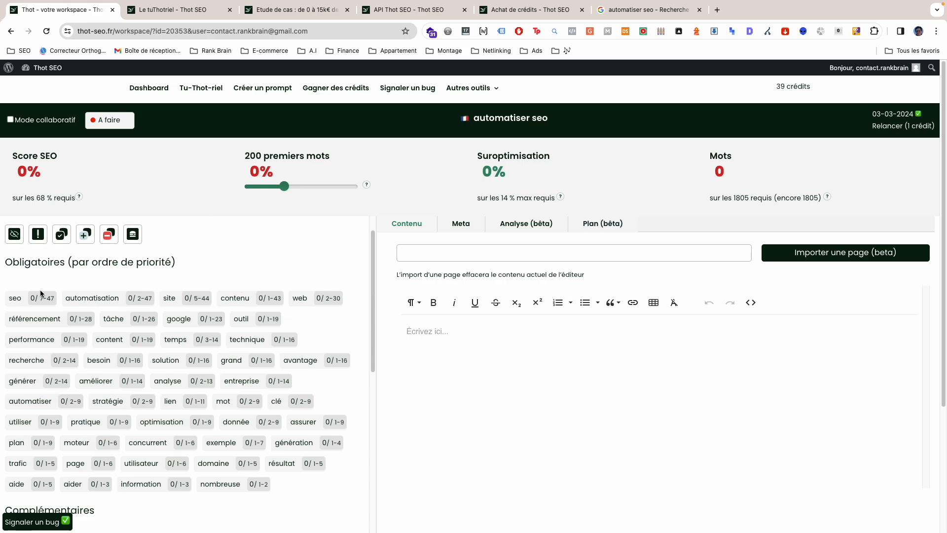
{"action": "left_click_drag", "start_coordinate": [8, 300], "coordinate": [21, 303]}
{"action": "left_click_drag", "start_coordinate": [62, 296], "coordinate": [112, 309]}
{"action": "left_click", "coordinate": [142, 287]}
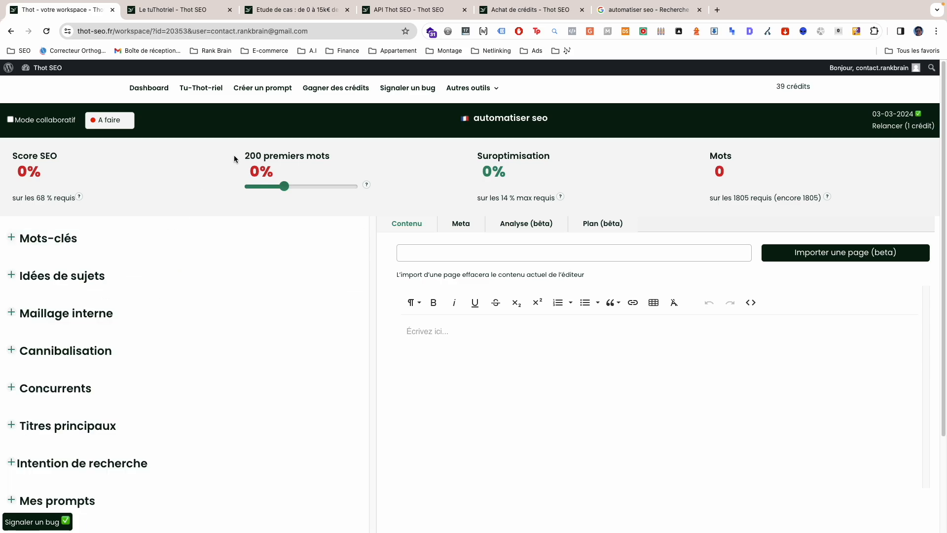
Step: Set the opening-words score to cover the first 500 words of the content
{"action": "left_click_drag", "start_coordinate": [234, 155], "coordinate": [337, 160]}
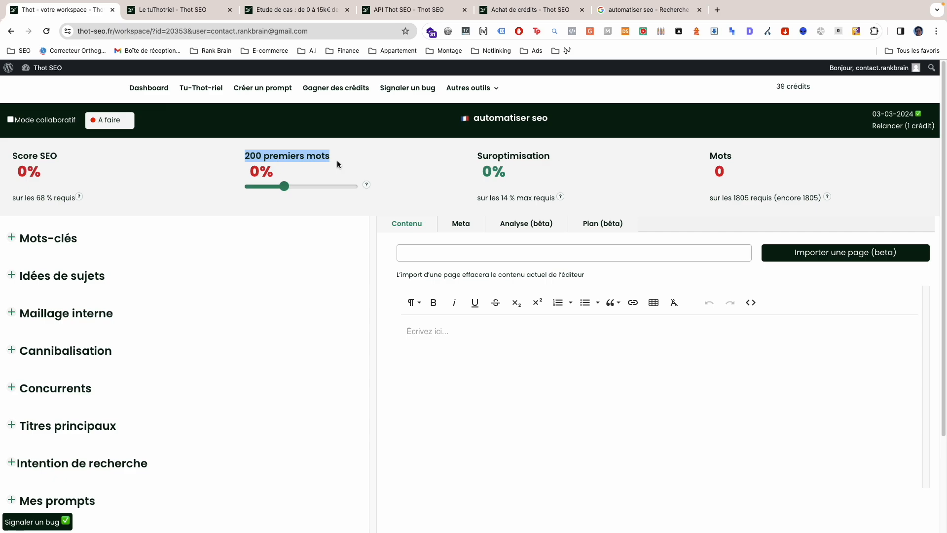
{"action": "left_click_drag", "start_coordinate": [242, 156], "coordinate": [261, 155]}
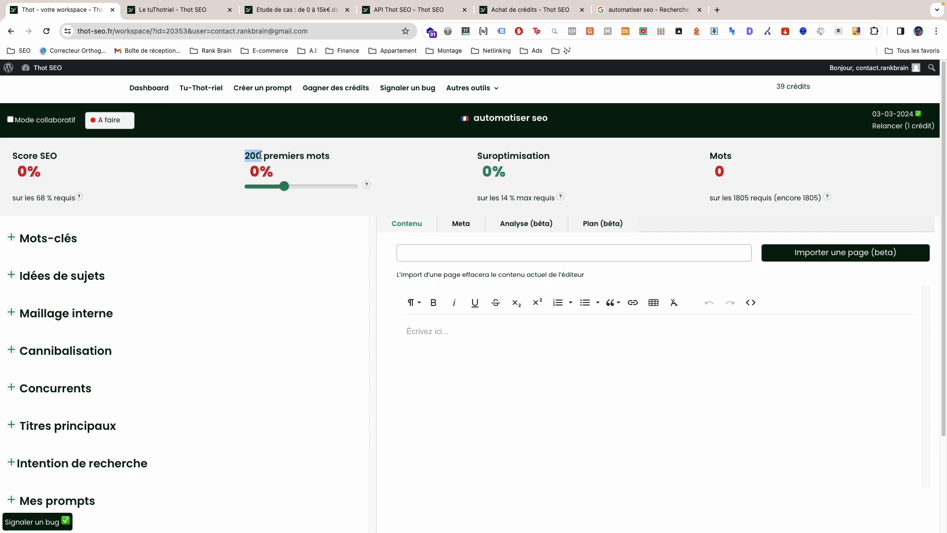
{"action": "left_click_drag", "start_coordinate": [222, 152], "coordinate": [260, 150]}
{"action": "left_click_drag", "start_coordinate": [261, 151], "coordinate": [241, 156]}
{"action": "left_click_drag", "start_coordinate": [285, 186], "coordinate": [357, 189]}
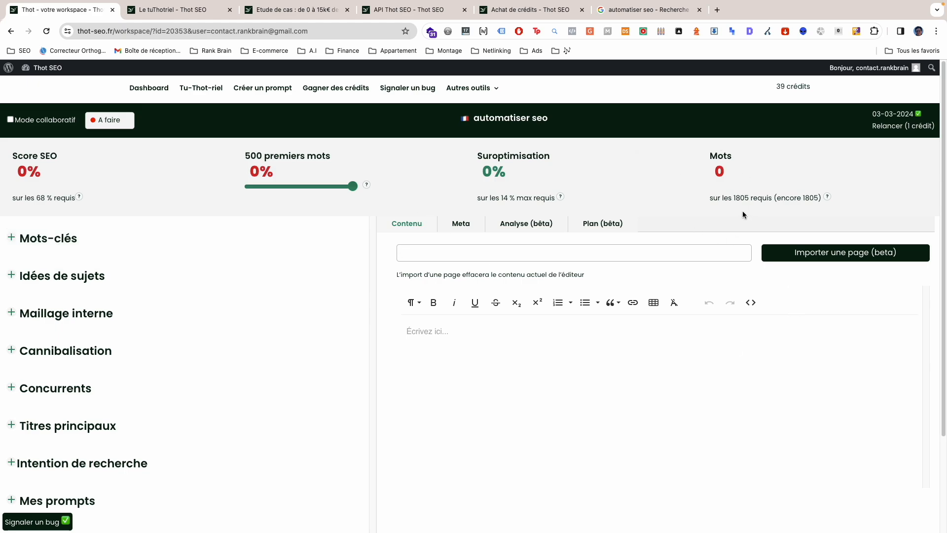
Step: Examine the Mots indicator and its required word count
{"action": "double_click", "coordinate": [734, 199]}
{"action": "left_click", "coordinate": [733, 202]}
{"action": "left_click_drag", "start_coordinate": [707, 155], "coordinate": [768, 208]}
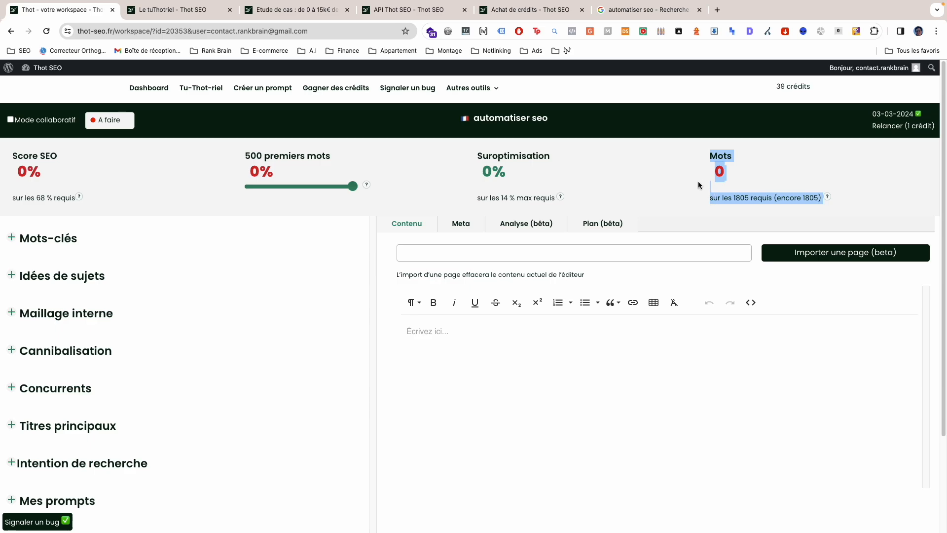
{"action": "left_click", "coordinate": [687, 190]}
Step: Survey the workspace's analysis sections and review the Mots-clés lists, from Obligatoires and Complémentaires to Groupes de mots à mettre en gras
{"action": "scroll", "coordinate": [103, 363], "scroll_direction": "down", "scroll_amount": 1}
{"action": "scroll", "coordinate": [103, 363], "scroll_direction": "up", "scroll_amount": 1}
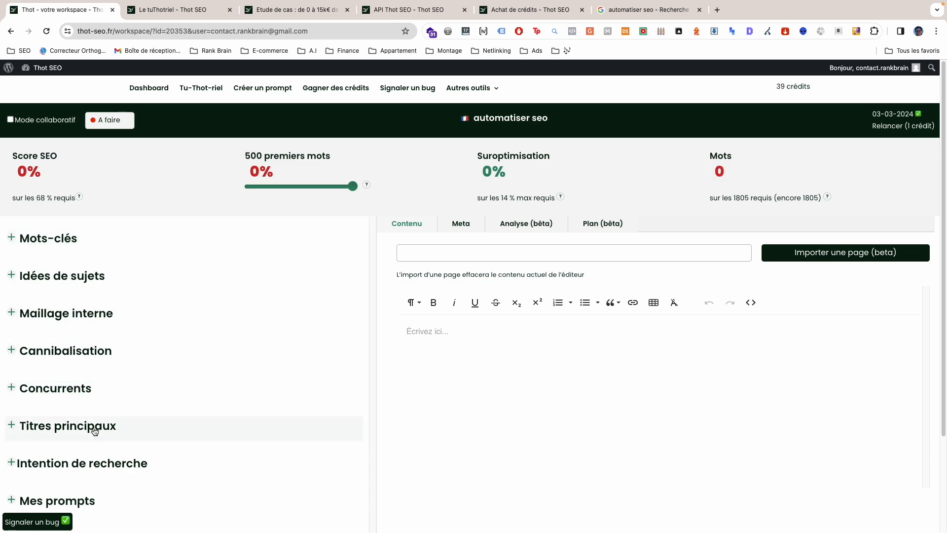
{"action": "scroll", "coordinate": [98, 430], "scroll_direction": "down", "scroll_amount": 2}
{"action": "scroll", "coordinate": [119, 402], "scroll_direction": "up", "scroll_amount": 2}
{"action": "left_click", "coordinate": [32, 247]}
{"action": "scroll", "coordinate": [156, 262], "scroll_direction": "down", "scroll_amount": 1}
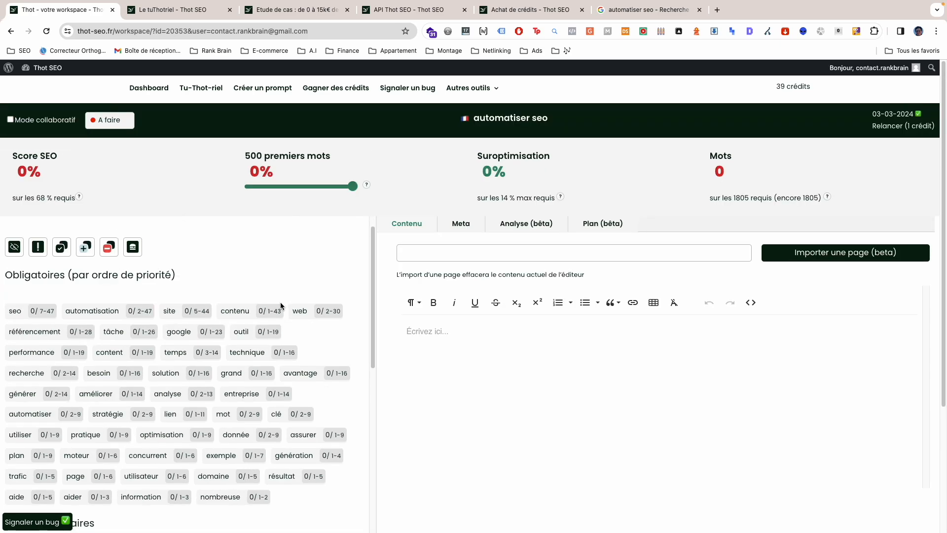
{"action": "scroll", "coordinate": [243, 294], "scroll_direction": "down", "scroll_amount": 1}
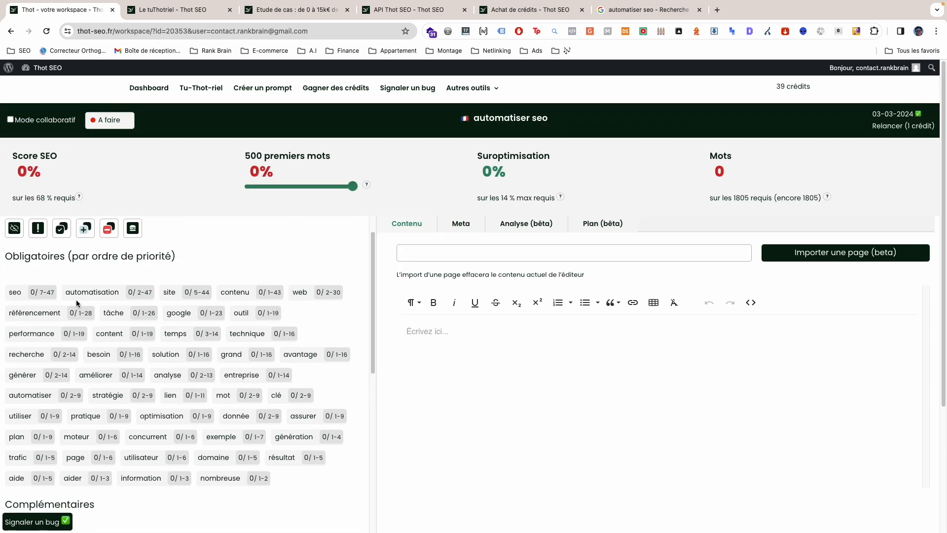
{"action": "scroll", "coordinate": [77, 302], "scroll_direction": "down", "scroll_amount": 2}
{"action": "scroll", "coordinate": [136, 463], "scroll_direction": "up", "scroll_amount": 1}
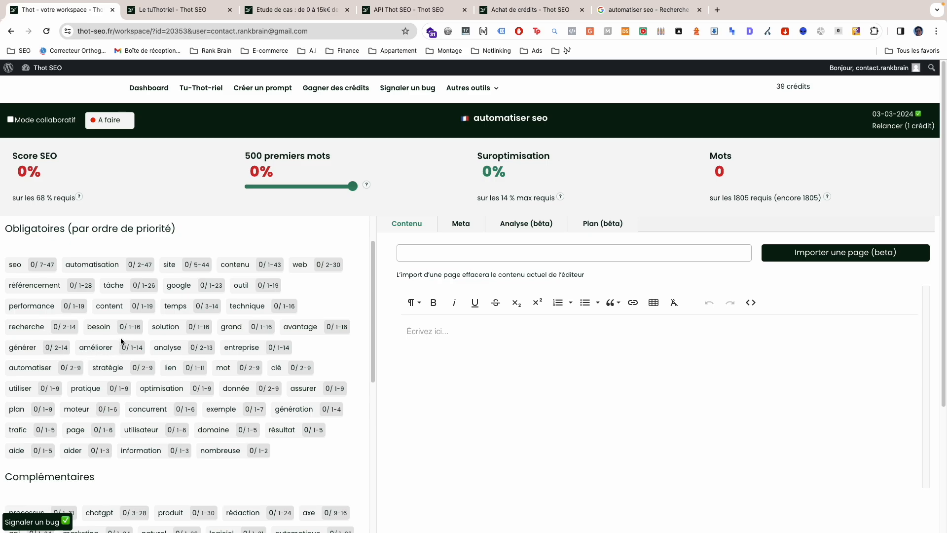
{"action": "scroll", "coordinate": [121, 341], "scroll_direction": "down", "scroll_amount": 10}
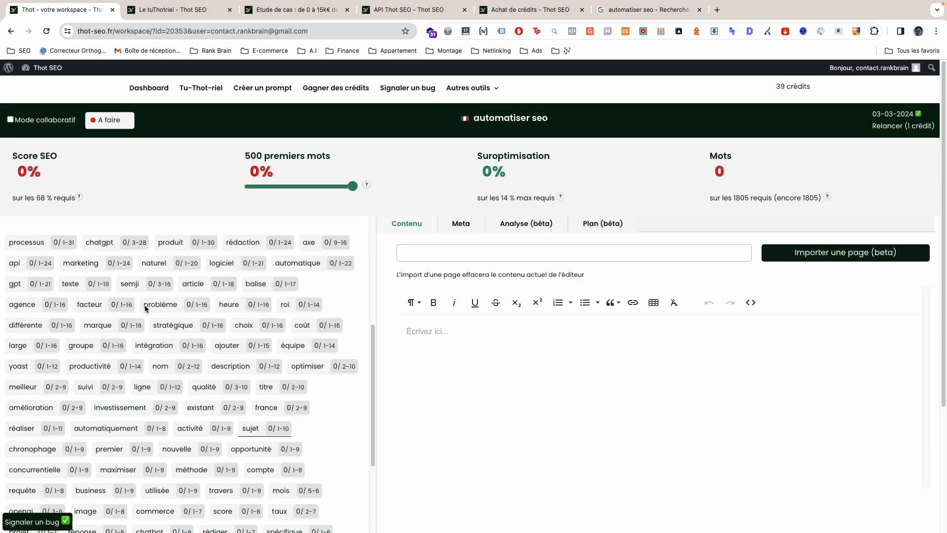
{"action": "scroll", "coordinate": [141, 309], "scroll_direction": "down", "scroll_amount": 4}
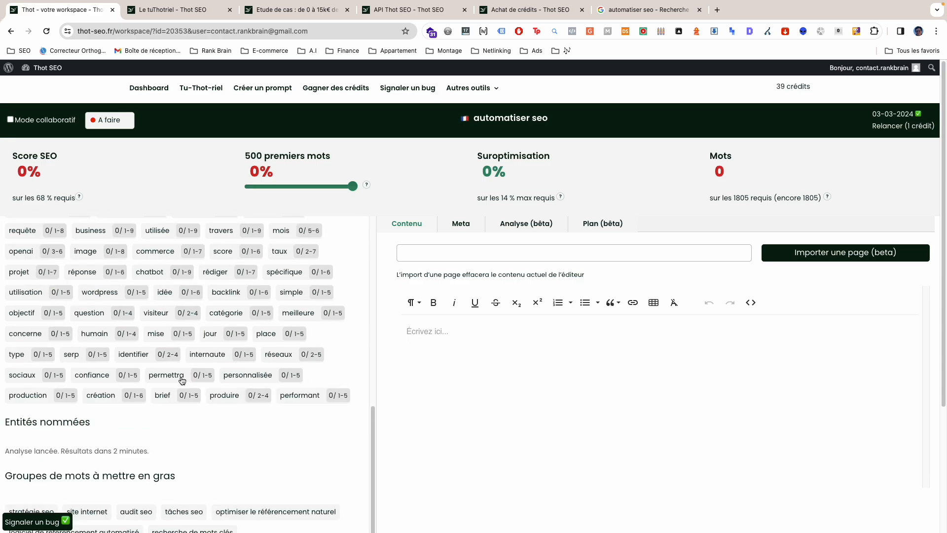
Step: Examine the Entités nommées list and the phrases suggested under Groupes de mots à mettre en gras
{"action": "scroll", "coordinate": [180, 373], "scroll_direction": "up", "scroll_amount": 1}
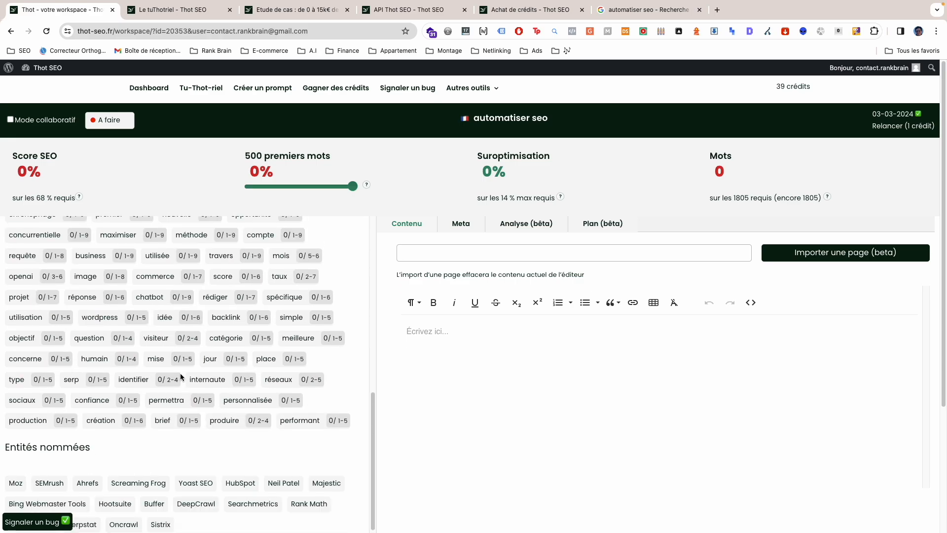
{"action": "scroll", "coordinate": [178, 375], "scroll_direction": "down", "scroll_amount": 3}
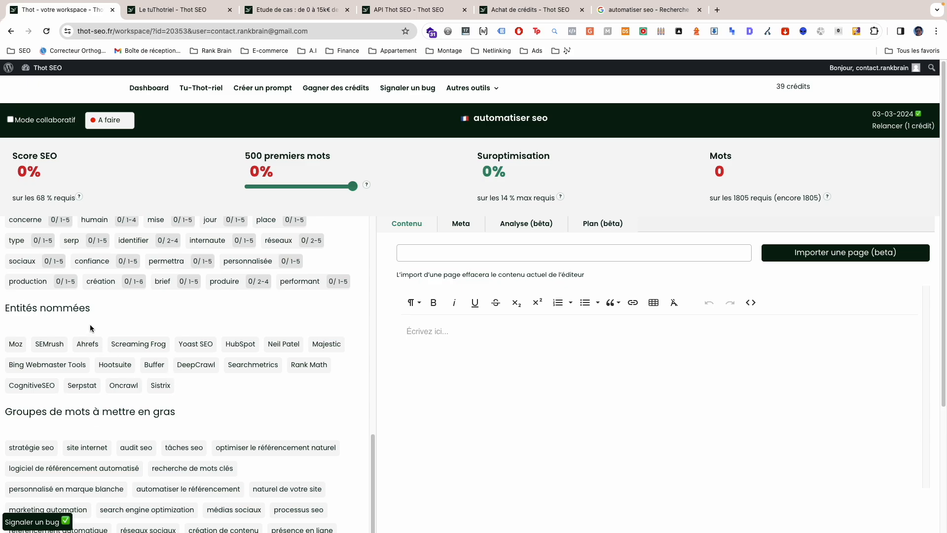
{"action": "left_click_drag", "start_coordinate": [94, 314], "coordinate": [3, 315]}
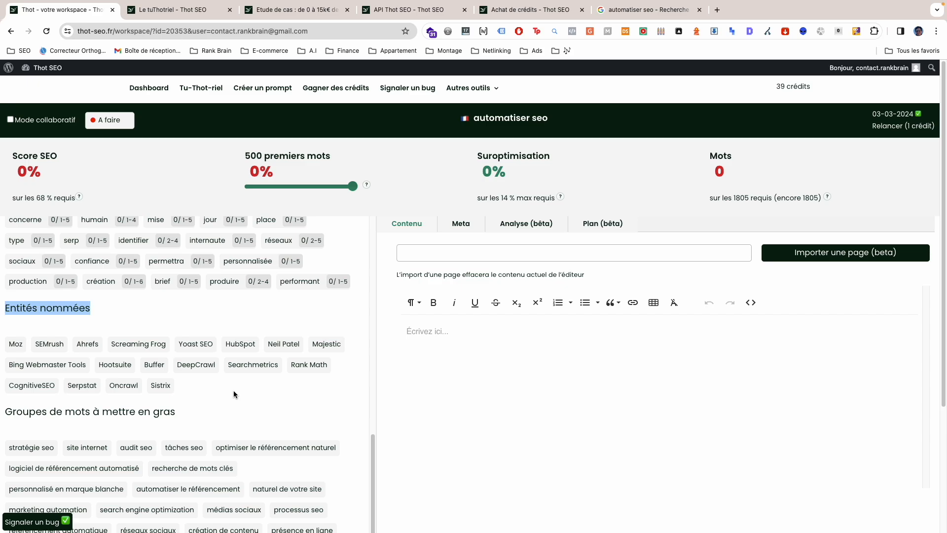
{"action": "scroll", "coordinate": [227, 385], "scroll_direction": "down", "scroll_amount": 3}
{"action": "scroll", "coordinate": [108, 292], "scroll_direction": "down", "scroll_amount": 2}
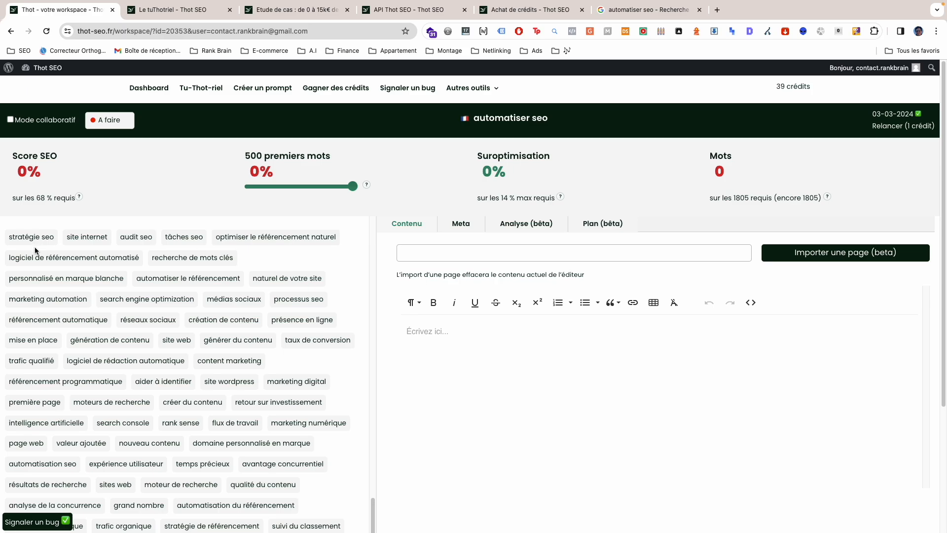
{"action": "scroll", "coordinate": [79, 276], "scroll_direction": "up", "scroll_amount": 1}
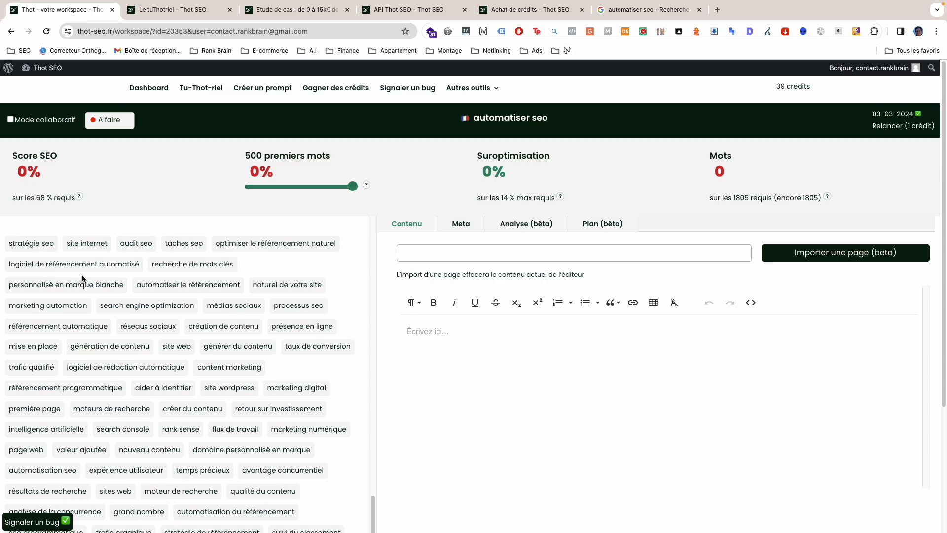
{"action": "scroll", "coordinate": [77, 289], "scroll_direction": "down", "scroll_amount": 1}
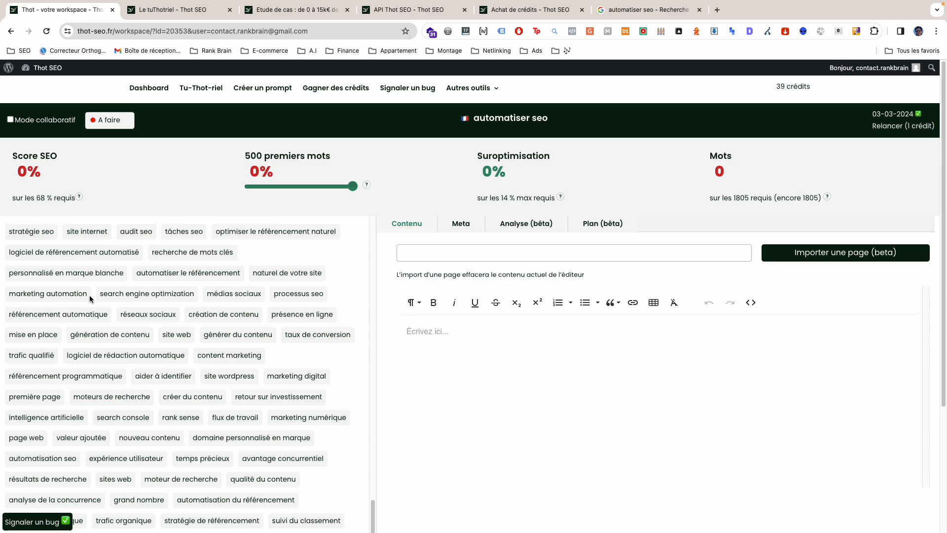
{"action": "scroll", "coordinate": [99, 305], "scroll_direction": "down", "scroll_amount": 3}
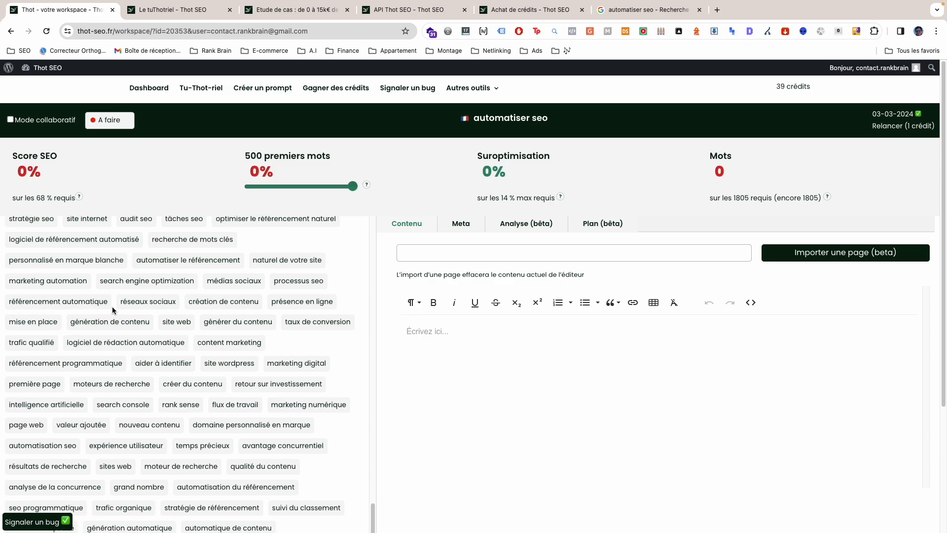
Step: Expand the Idées de sujets section and insert "Comment améliorer le seo de votre site web ?" into the content as a heading
{"action": "left_click", "coordinate": [53, 434]}
{"action": "scroll", "coordinate": [97, 391], "scroll_direction": "down", "scroll_amount": 5}
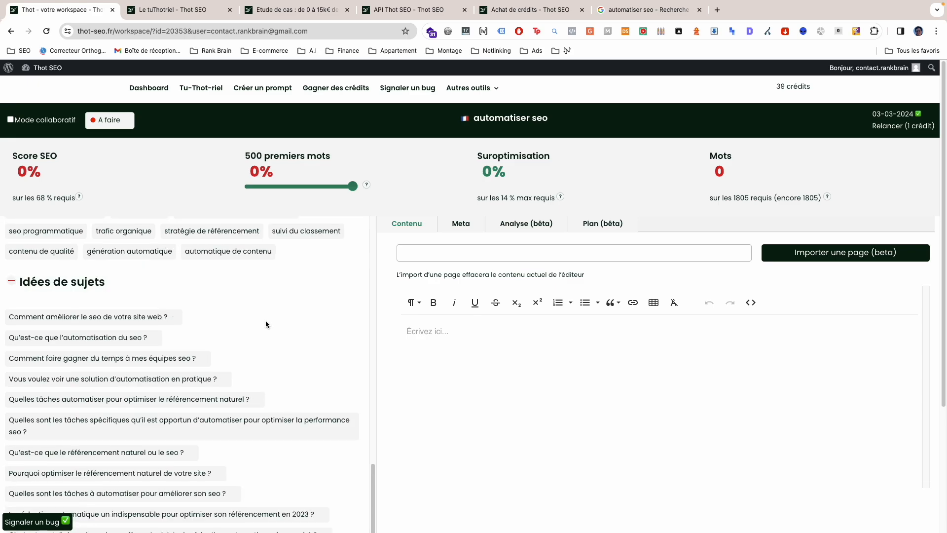
{"action": "scroll", "coordinate": [266, 323], "scroll_direction": "down", "scroll_amount": 1}
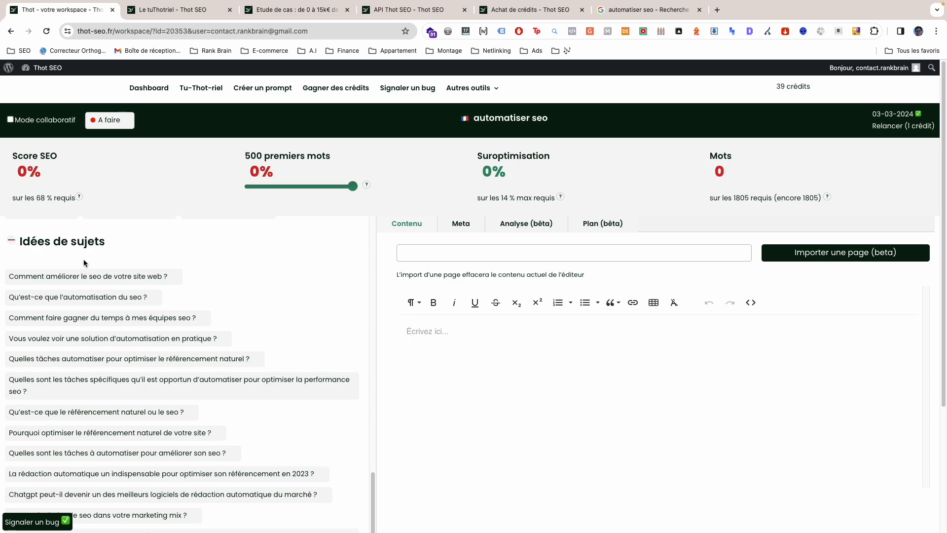
{"action": "left_click", "coordinate": [176, 285]}
{"action": "left_click", "coordinate": [454, 364]}
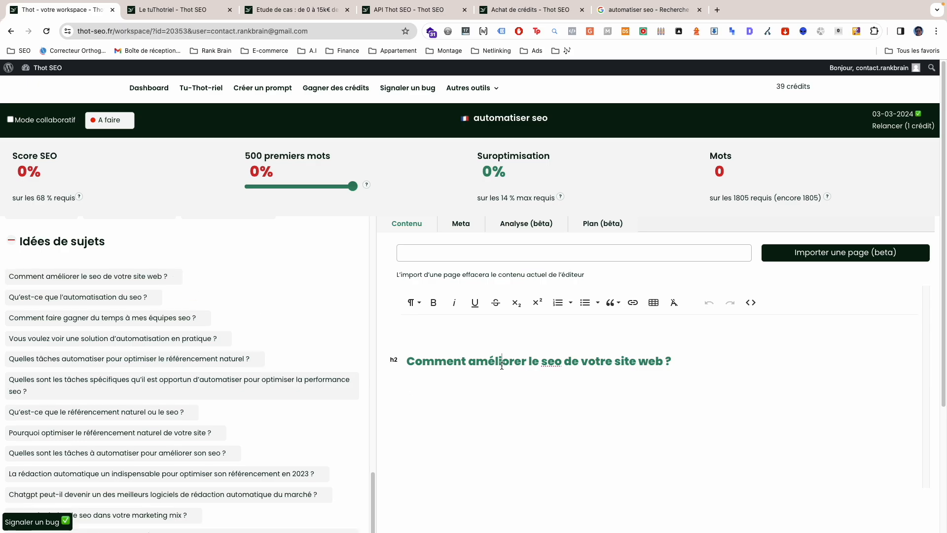
{"action": "double_click", "coordinate": [456, 369]}
Step: Insert the topic ideas "Comment faire gagner du temps à mes équipes seo ?" and "Quelles tâches automatiser pour optimiser le référencement naturel ?" as headings
{"action": "scroll", "coordinate": [228, 312], "scroll_direction": "down", "scroll_amount": 2}
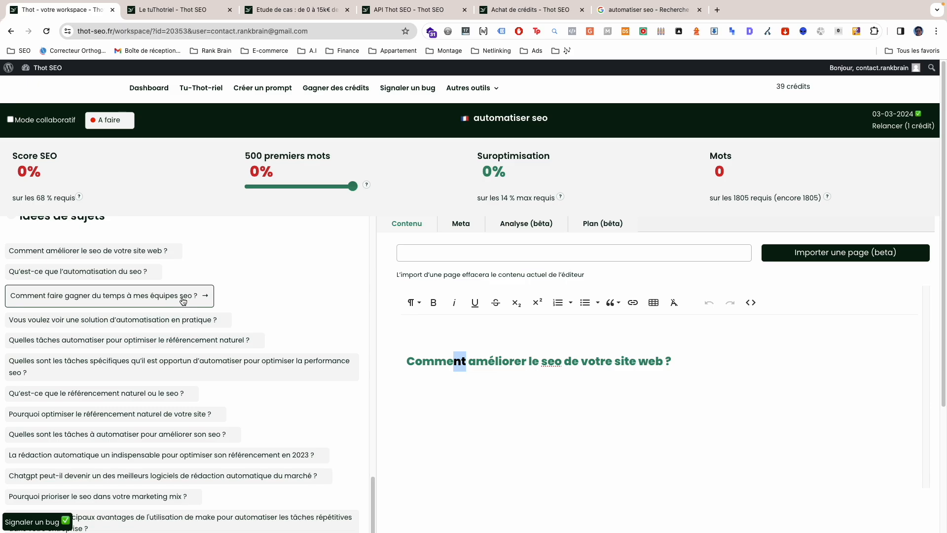
{"action": "left_click", "coordinate": [206, 298]}
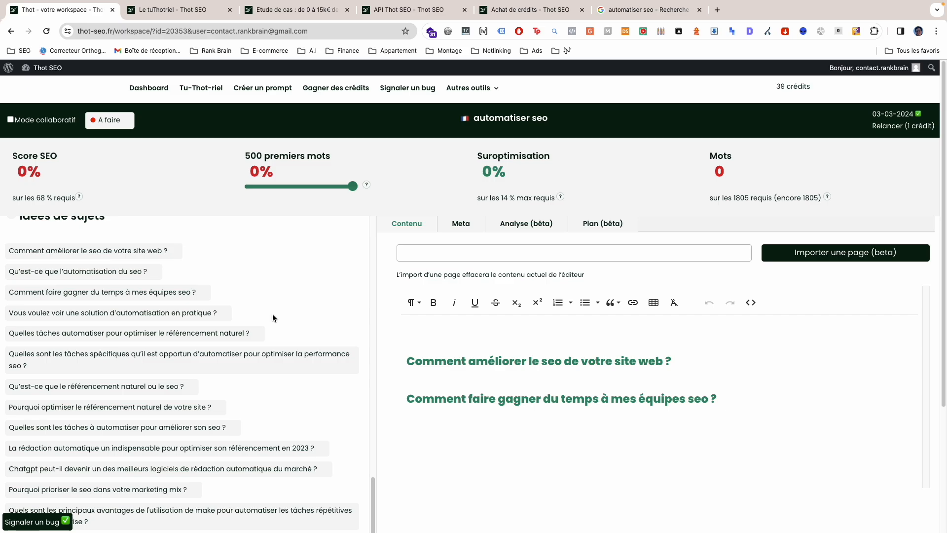
{"action": "left_click", "coordinate": [263, 344]}
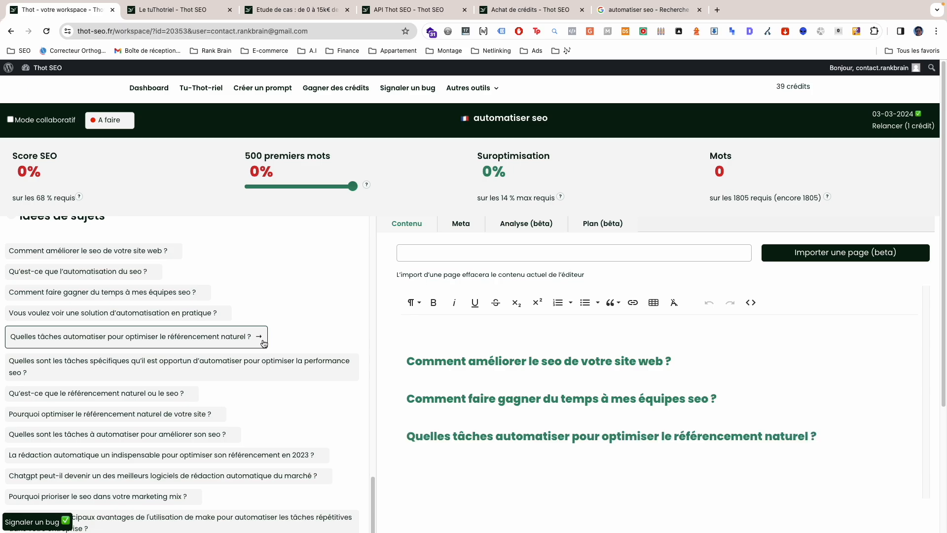
Step: Add the topic idea "Quelles sont les tâches spécifiques qu'il est opportun d'automatiser pour optimiser la performance seo ?" as another heading
{"action": "scroll", "coordinate": [261, 344], "scroll_direction": "down", "scroll_amount": 1}
{"action": "scroll", "coordinate": [123, 376], "scroll_direction": "down", "scroll_amount": 1}
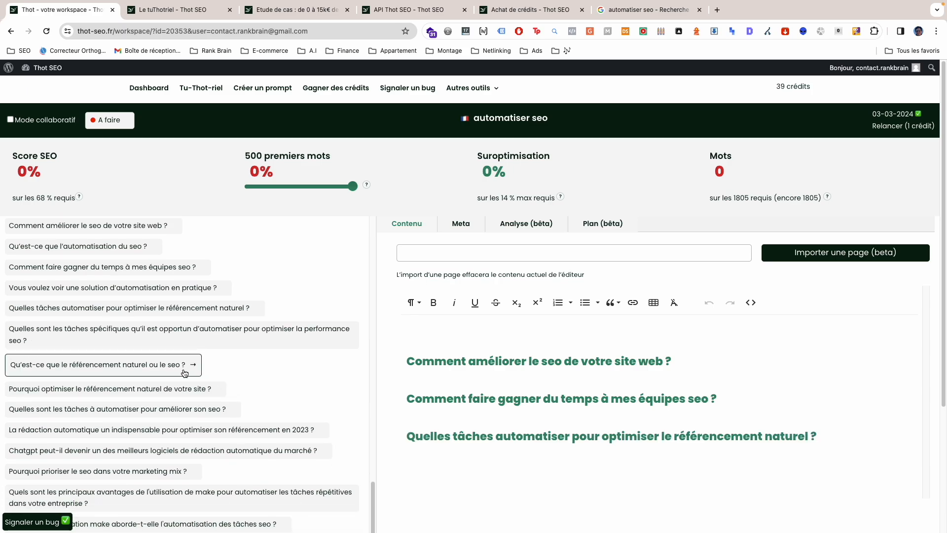
{"action": "left_click", "coordinate": [220, 341]}
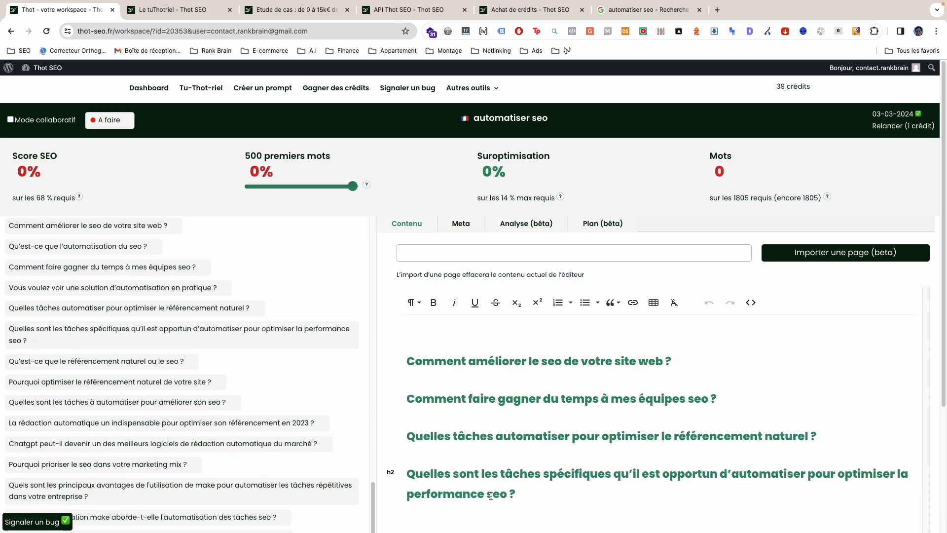
Step: Look through the remaining questions in Idées de sujets down to the sections that follow them
{"action": "scroll", "coordinate": [507, 501], "scroll_direction": "down", "scroll_amount": 2}
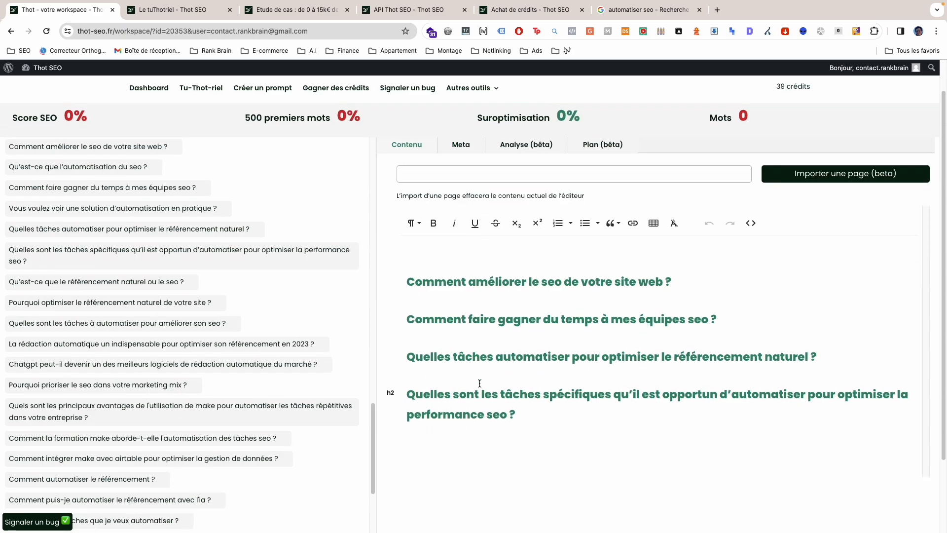
{"action": "scroll", "coordinate": [306, 378], "scroll_direction": "down", "scroll_amount": 5}
{"action": "scroll", "coordinate": [306, 379], "scroll_direction": "down", "scroll_amount": 2}
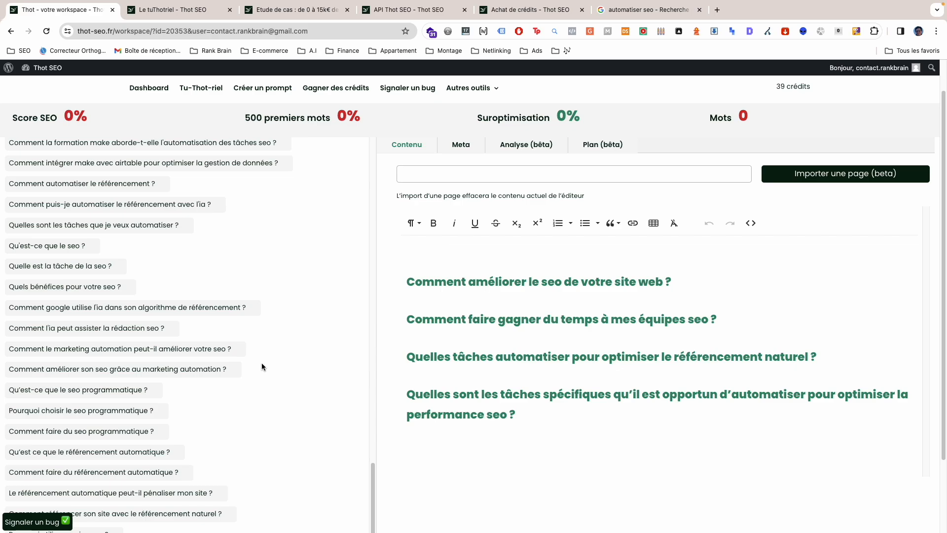
{"action": "scroll", "coordinate": [262, 366], "scroll_direction": "down", "scroll_amount": 3}
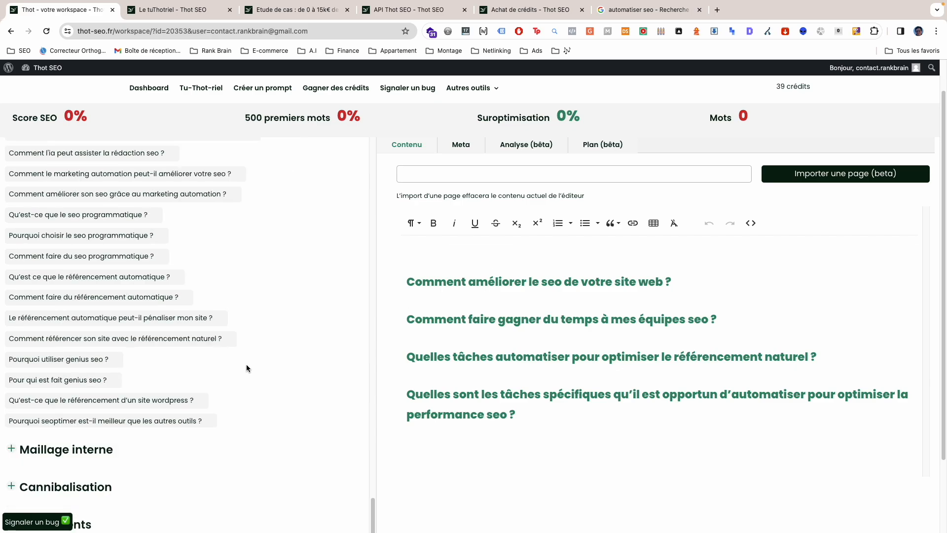
{"action": "scroll", "coordinate": [236, 397], "scroll_direction": "up", "scroll_amount": 3}
{"action": "scroll", "coordinate": [235, 393], "scroll_direction": "down", "scroll_amount": 2}
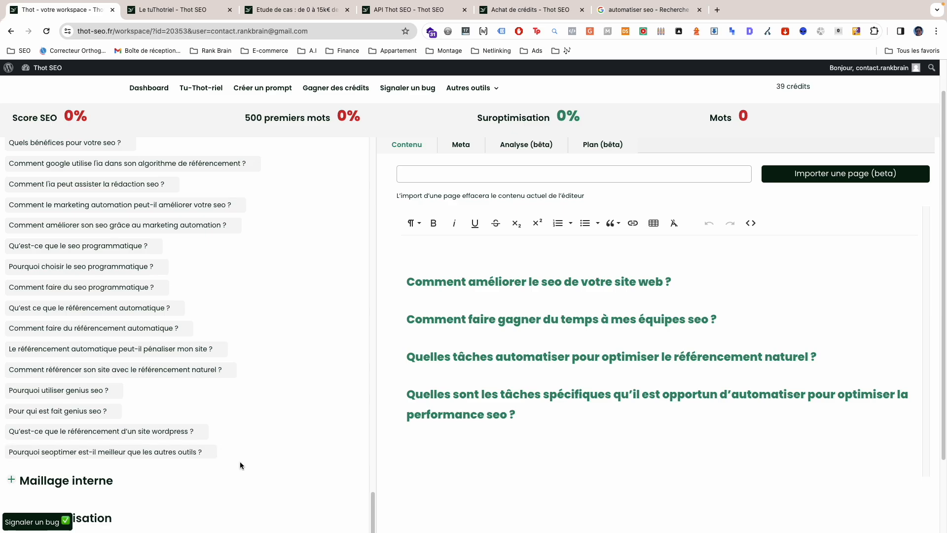
{"action": "left_click", "coordinate": [498, 434]}
{"action": "scroll", "coordinate": [184, 359], "scroll_direction": "down", "scroll_amount": 2}
{"action": "scroll", "coordinate": [197, 375], "scroll_direction": "up", "scroll_amount": 8}
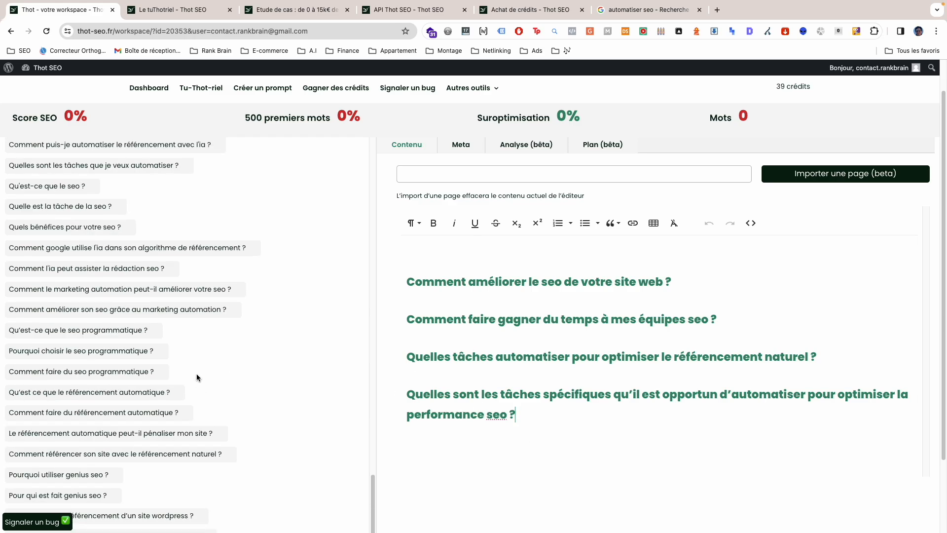
{"action": "scroll", "coordinate": [238, 362], "scroll_direction": "up", "scroll_amount": 8}
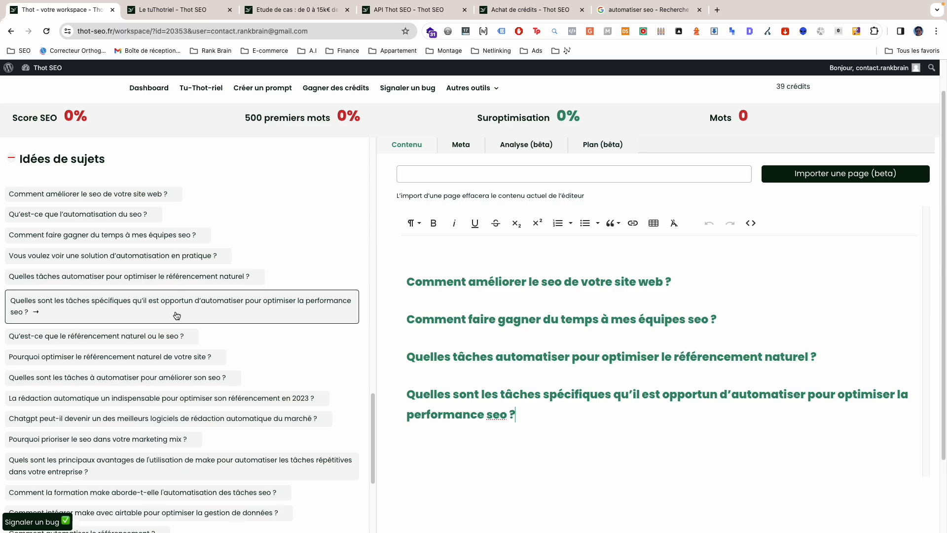
{"action": "scroll", "coordinate": [148, 355], "scroll_direction": "down", "scroll_amount": 10}
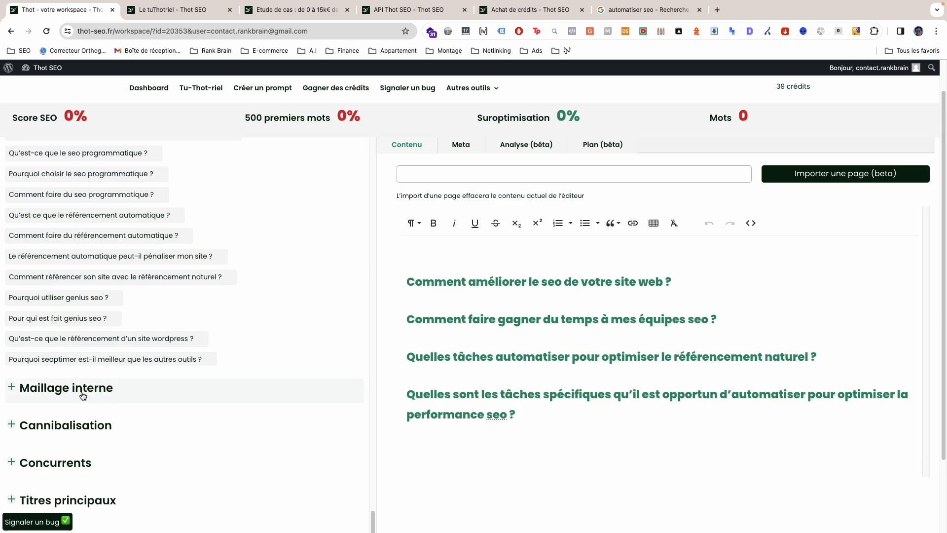
Step: Expand the Maillage interne section and examine its domain name and current URL fields
{"action": "scroll", "coordinate": [83, 396], "scroll_direction": "down", "scroll_amount": 3}
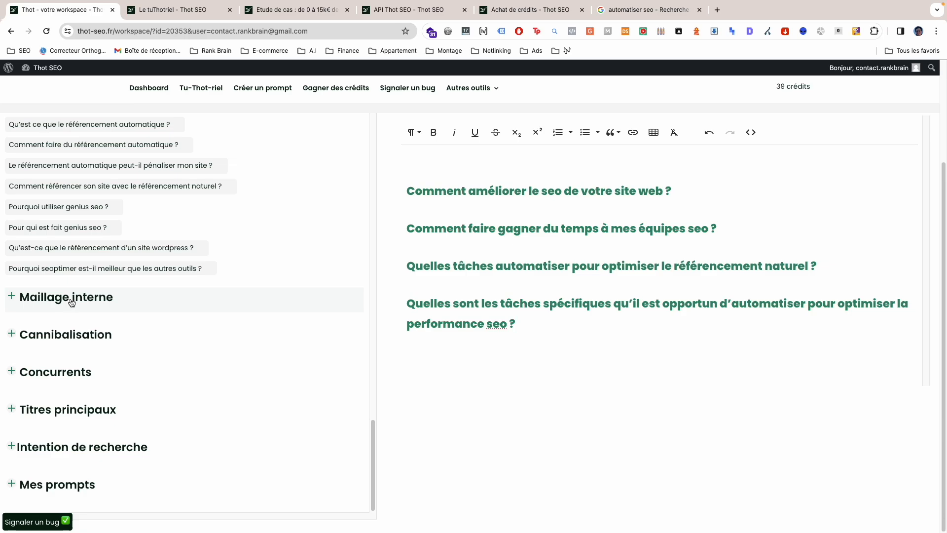
{"action": "left_click", "coordinate": [71, 303]}
{"action": "left_click", "coordinate": [102, 340]}
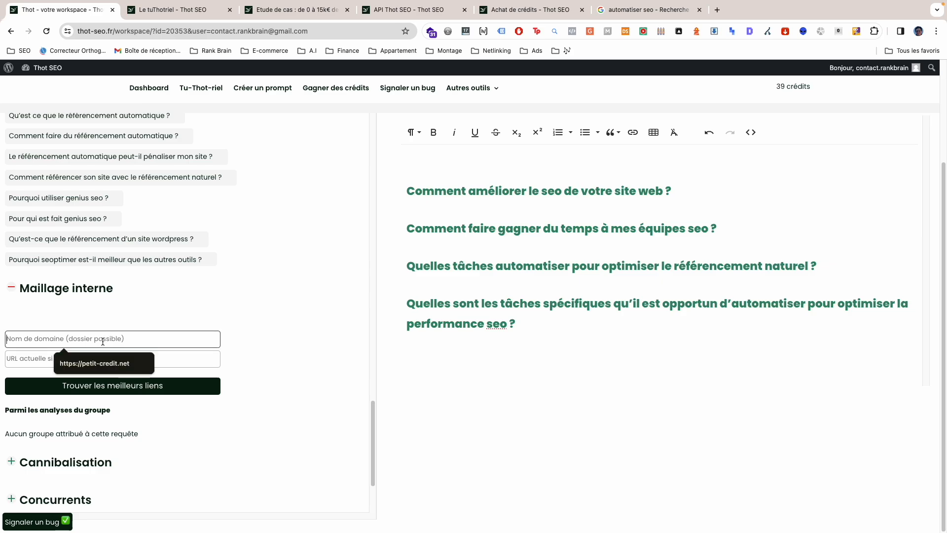
{"action": "left_click", "coordinate": [108, 319]}
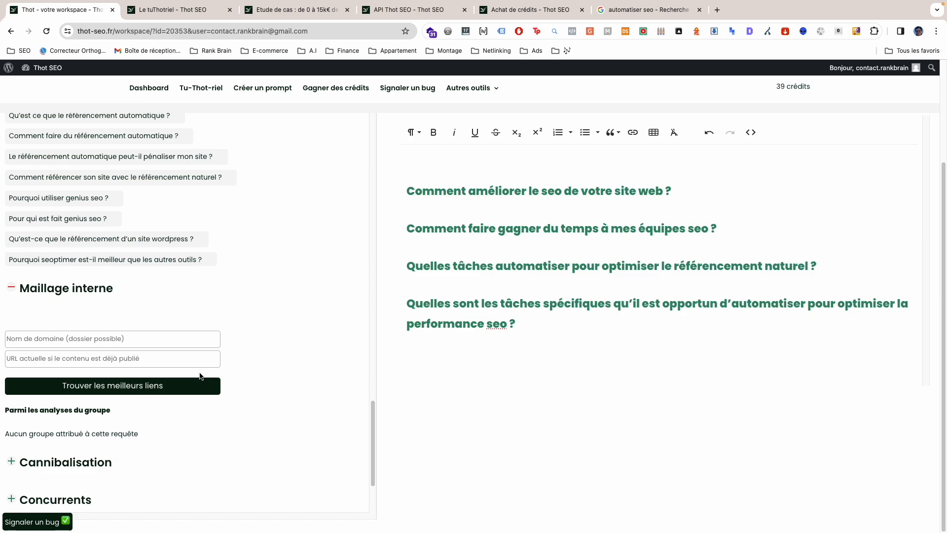
{"action": "scroll", "coordinate": [199, 376], "scroll_direction": "up", "scroll_amount": 3}
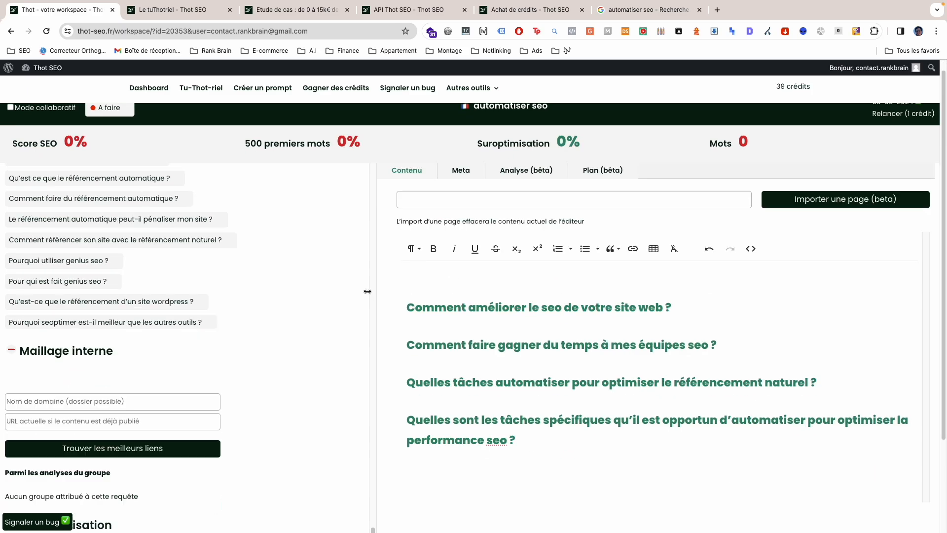
{"action": "scroll", "coordinate": [206, 331], "scroll_direction": "down", "scroll_amount": 5}
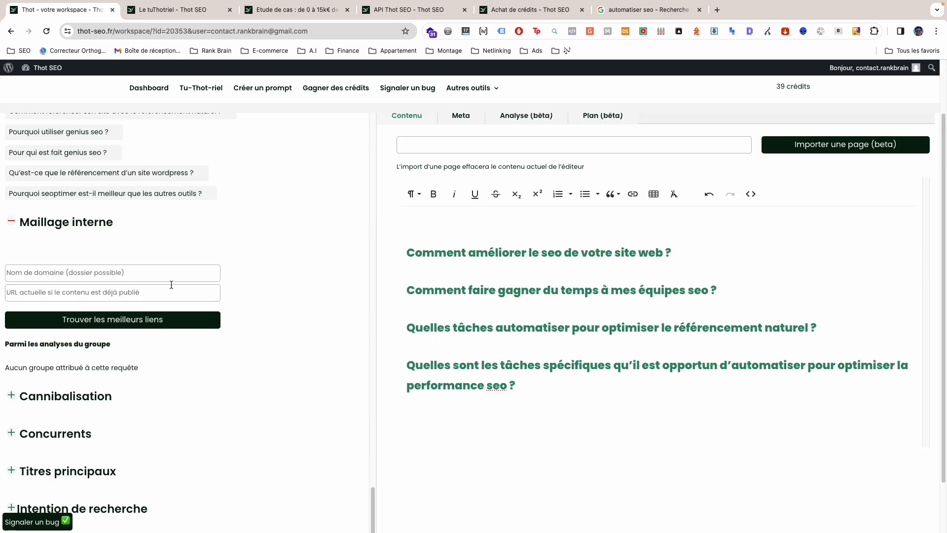
Step: Expand the Cannibalisation section and check it for risks within the group
{"action": "scroll", "coordinate": [207, 285], "scroll_direction": "down", "scroll_amount": 2}
{"action": "left_click", "coordinate": [72, 347]}
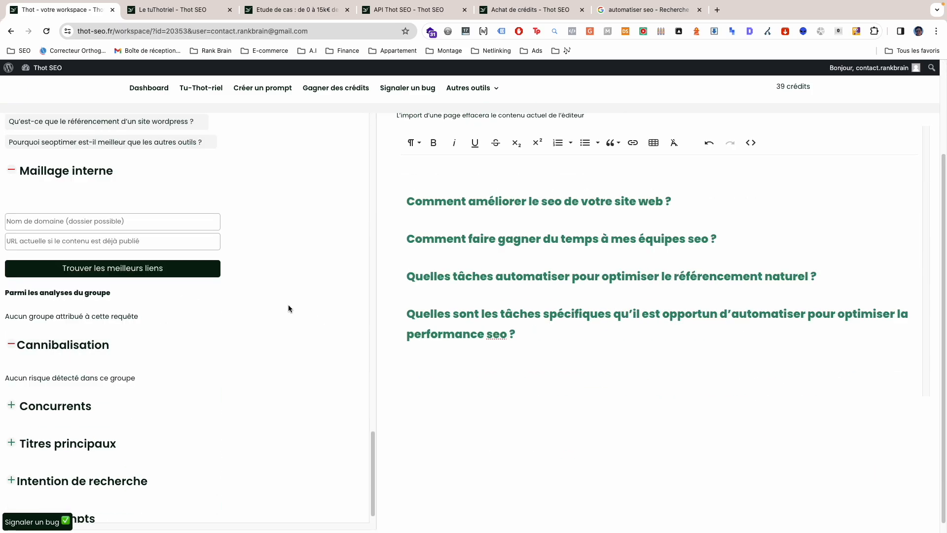
{"action": "scroll", "coordinate": [271, 310], "scroll_direction": "down", "scroll_amount": 1}
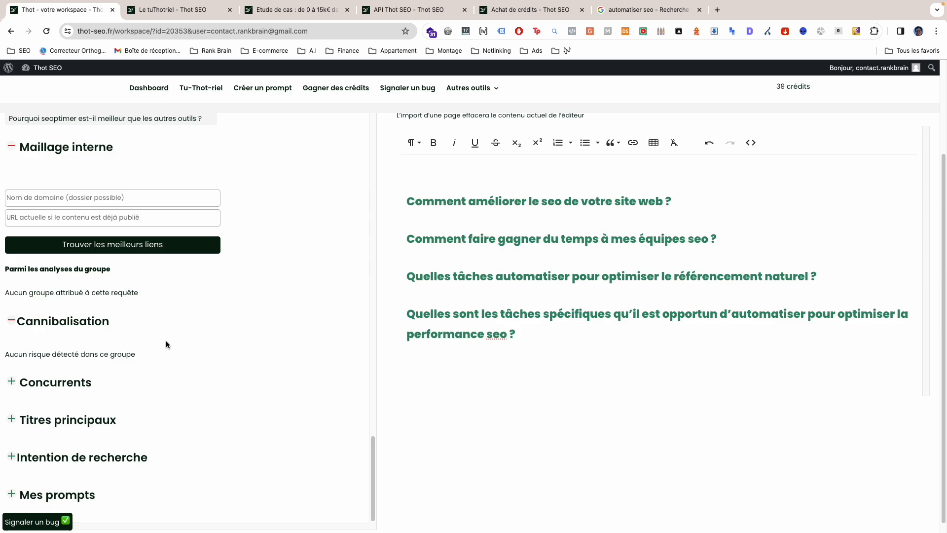
Step: Expand the Concurrents section and review the top 10 average and each competitor's score and word count
{"action": "left_click", "coordinate": [93, 385]}
{"action": "scroll", "coordinate": [177, 345], "scroll_direction": "down", "scroll_amount": 2}
{"action": "scroll", "coordinate": [192, 335], "scroll_direction": "down", "scroll_amount": 4}
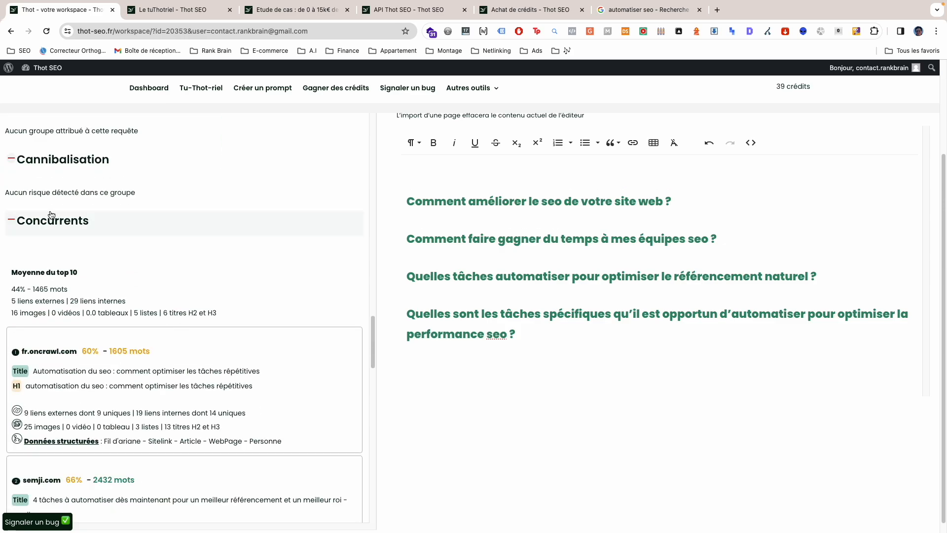
{"action": "scroll", "coordinate": [371, 295], "scroll_direction": "down", "scroll_amount": 1}
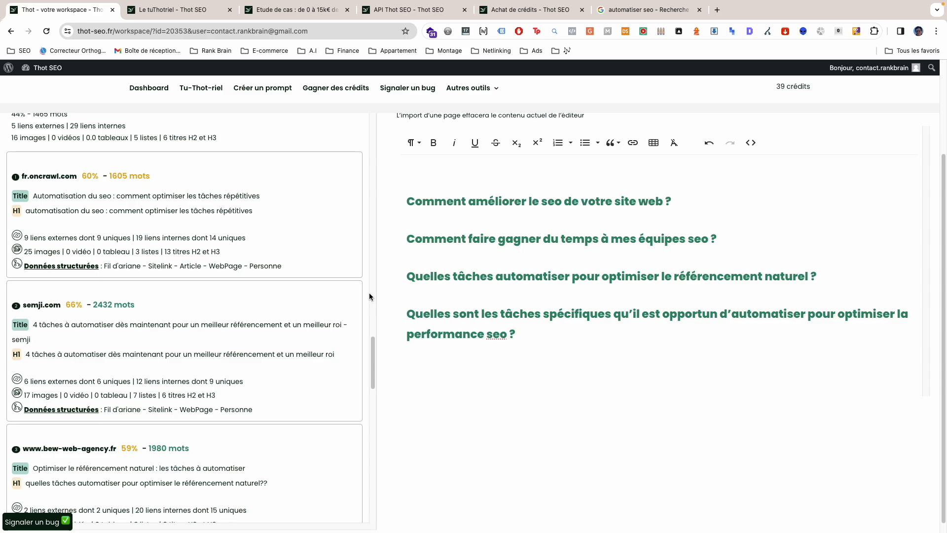
{"action": "scroll", "coordinate": [240, 378], "scroll_direction": "down", "scroll_amount": 12}
{"action": "scroll", "coordinate": [239, 381], "scroll_direction": "down", "scroll_amount": 8}
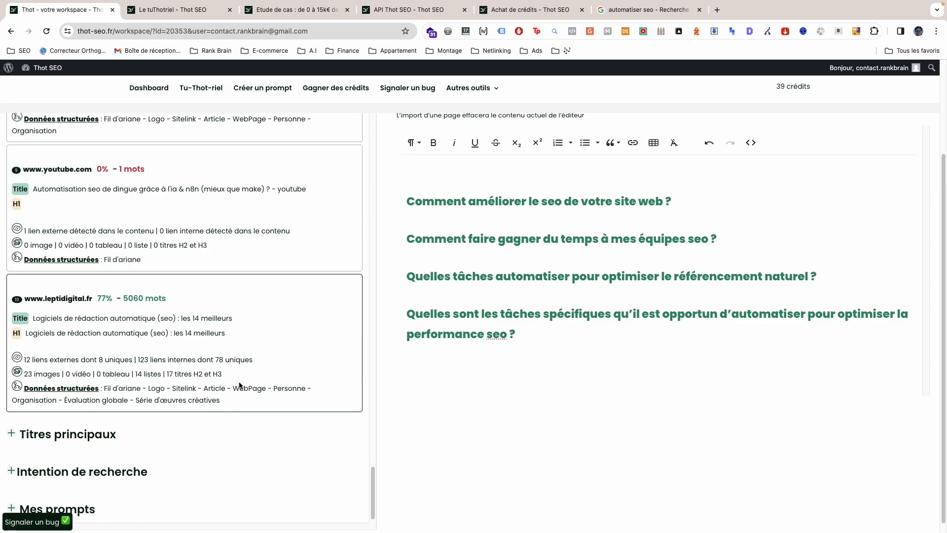
{"action": "scroll", "coordinate": [244, 380], "scroll_direction": "up", "scroll_amount": 15}
{"action": "scroll", "coordinate": [244, 381], "scroll_direction": "up", "scroll_amount": 10}
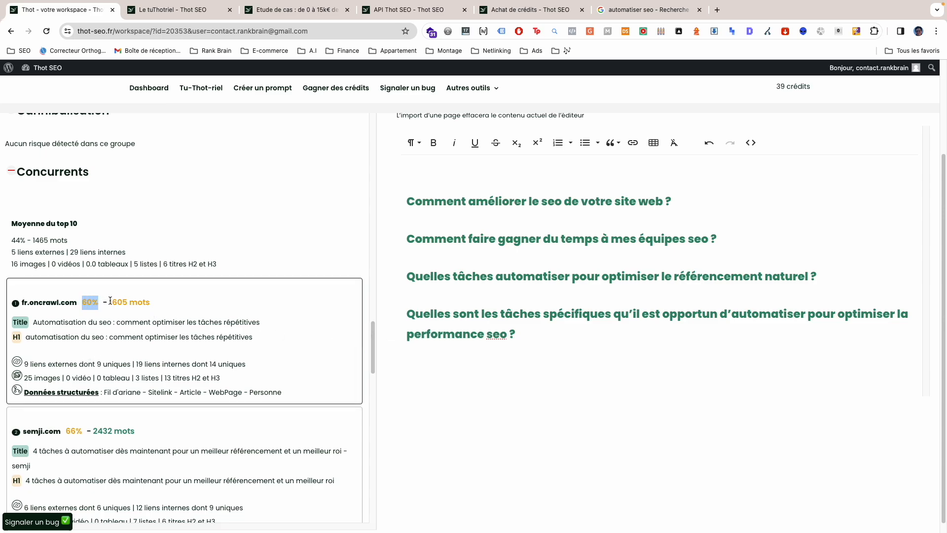
Step: Examine the semji.com competitor's score, word count, title, H1 and external links
{"action": "scroll", "coordinate": [84, 301], "scroll_direction": "down", "scroll_amount": 1}
{"action": "left_click_drag", "start_coordinate": [66, 386], "coordinate": [113, 388]}
{"action": "left_click", "coordinate": [116, 389]}
{"action": "scroll", "coordinate": [37, 346], "scroll_direction": "down", "scroll_amount": 1}
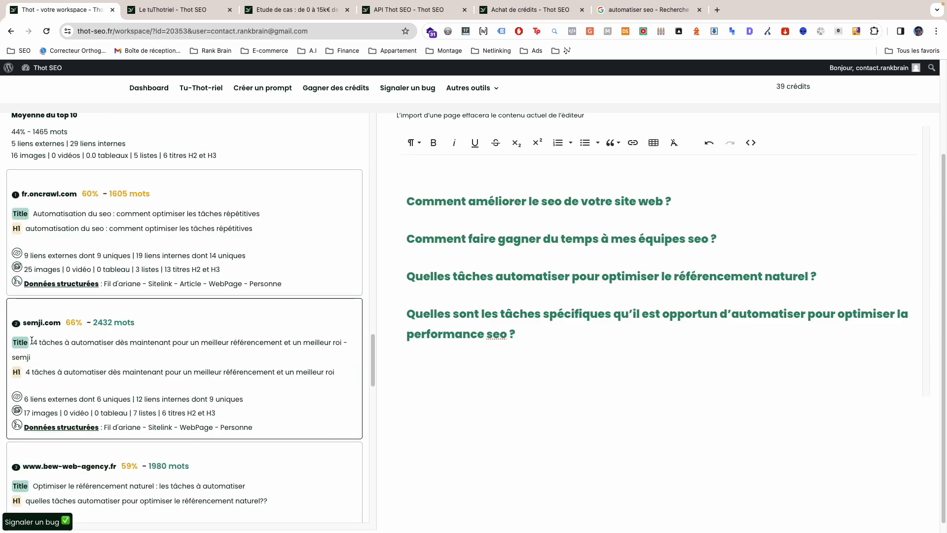
{"action": "double_click", "coordinate": [22, 343]}
{"action": "double_click", "coordinate": [16, 371]}
{"action": "left_click_drag", "start_coordinate": [24, 398], "coordinate": [64, 399]}
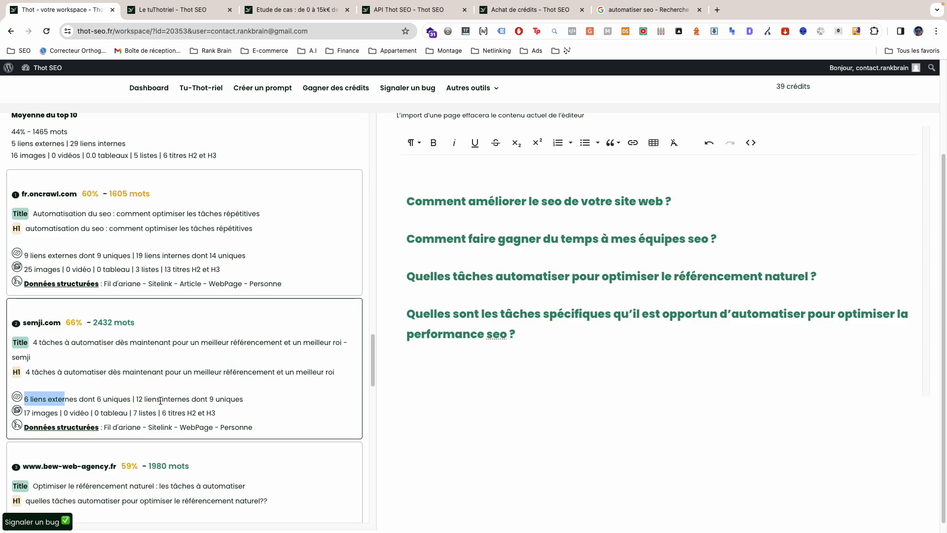
{"action": "scroll", "coordinate": [173, 400], "scroll_direction": "down", "scroll_amount": 1}
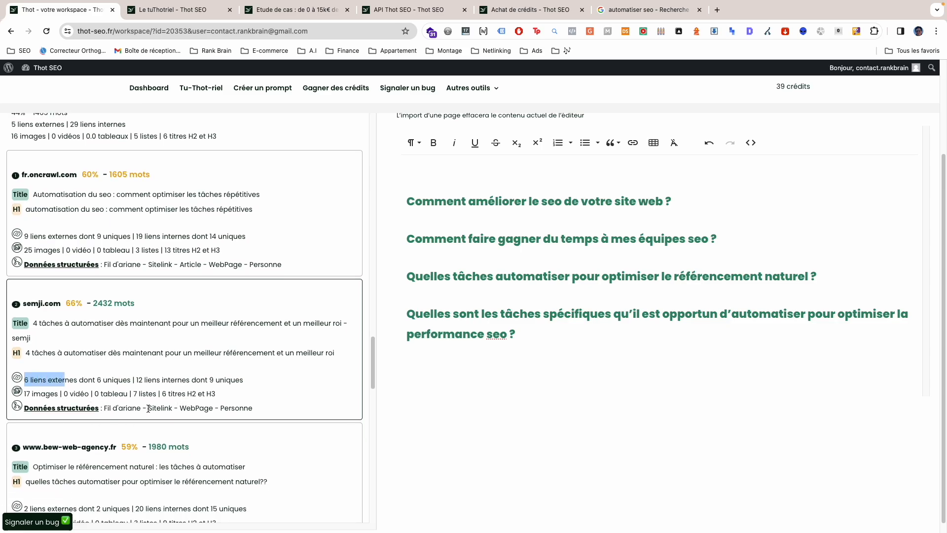
{"action": "scroll", "coordinate": [113, 437], "scroll_direction": "down", "scroll_amount": 3}
{"action": "scroll", "coordinate": [190, 397], "scroll_direction": "down", "scroll_amount": 5}
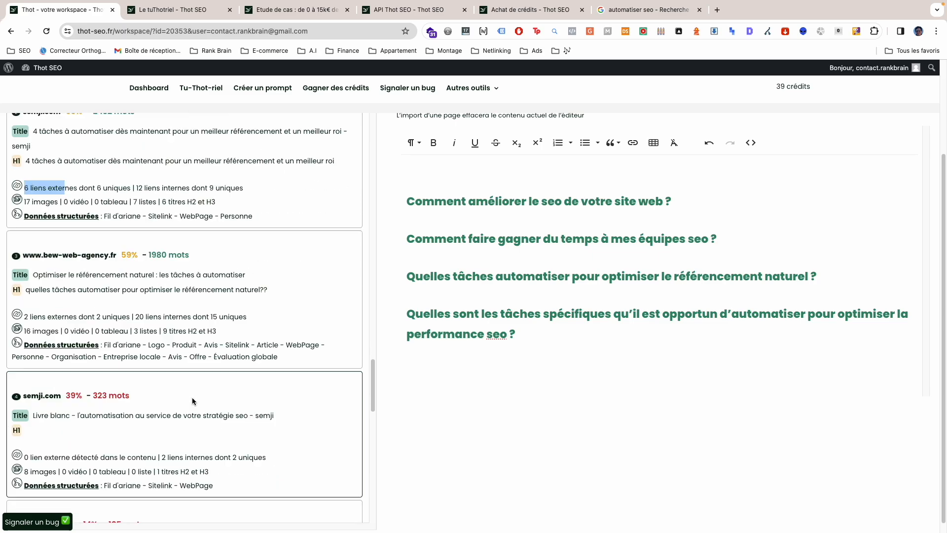
{"action": "scroll", "coordinate": [190, 395], "scroll_direction": "down", "scroll_amount": 5}
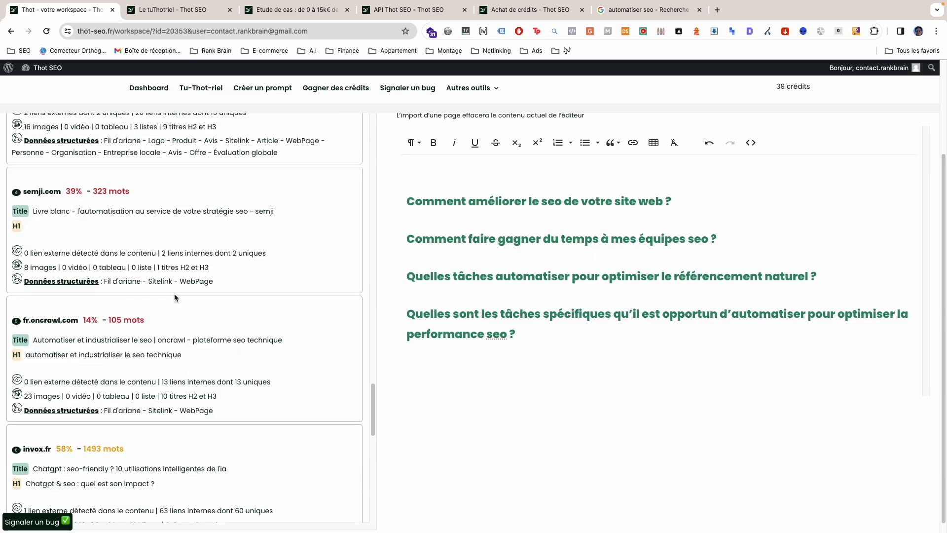
{"action": "scroll", "coordinate": [207, 382], "scroll_direction": "down", "scroll_amount": 10}
{"action": "scroll", "coordinate": [341, 340], "scroll_direction": "down", "scroll_amount": 1}
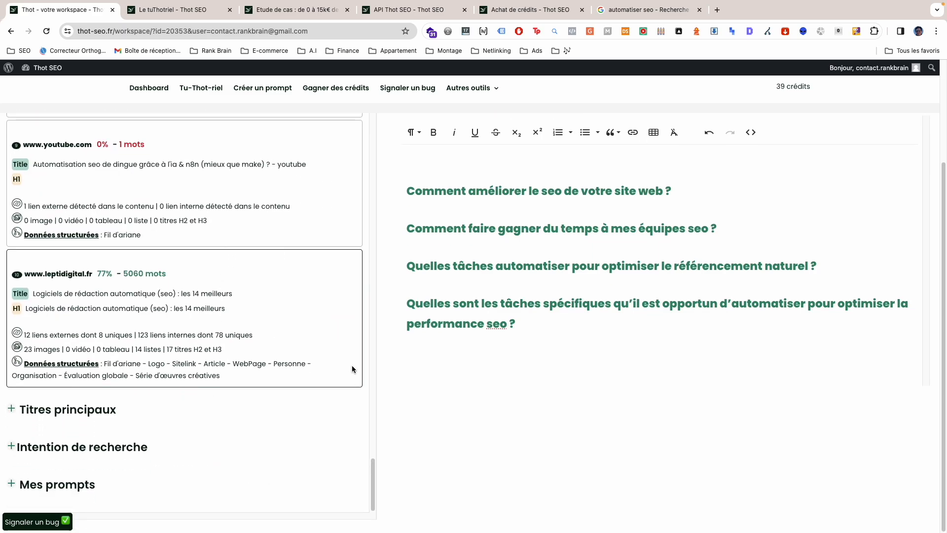
{"action": "mouse_move", "coordinate": [372, 469]}
{"action": "left_mouse_down"}
{"action": "mouse_move", "coordinate": [366, 429]}
{"action": "mouse_move", "coordinate": [366, 465]}
{"action": "left_mouse_up"}
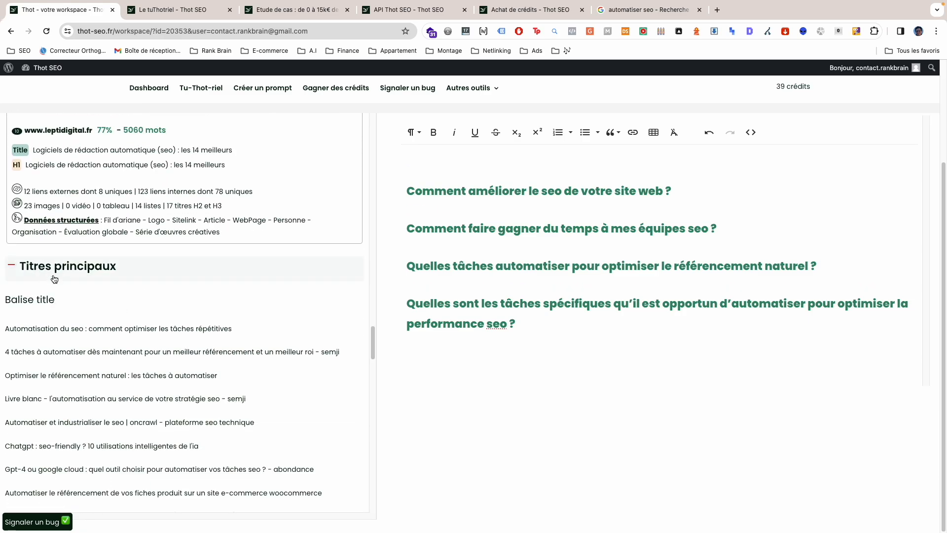
Step: Expand the Titres principaux section and try inserting the title tag "Automatisation du seo : comment optimiser les tâches répétitives" into the content
{"action": "scroll", "coordinate": [54, 279], "scroll_direction": "down", "scroll_amount": 5}
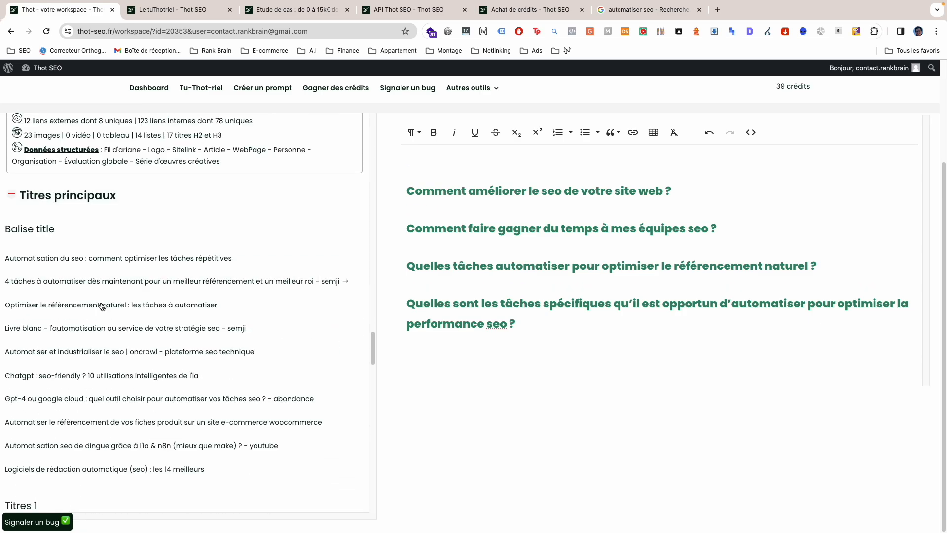
{"action": "scroll", "coordinate": [181, 334], "scroll_direction": "up", "scroll_amount": 3}
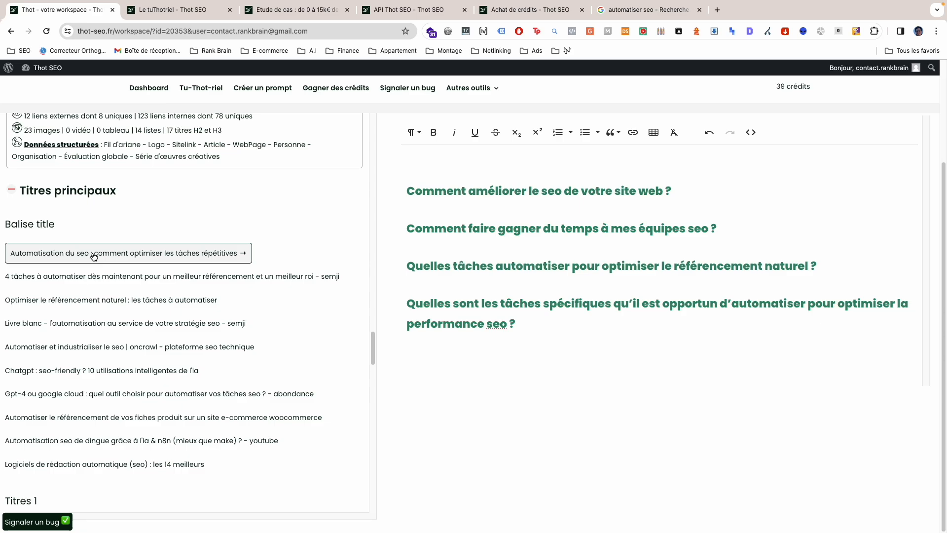
{"action": "left_click", "coordinate": [242, 252]}
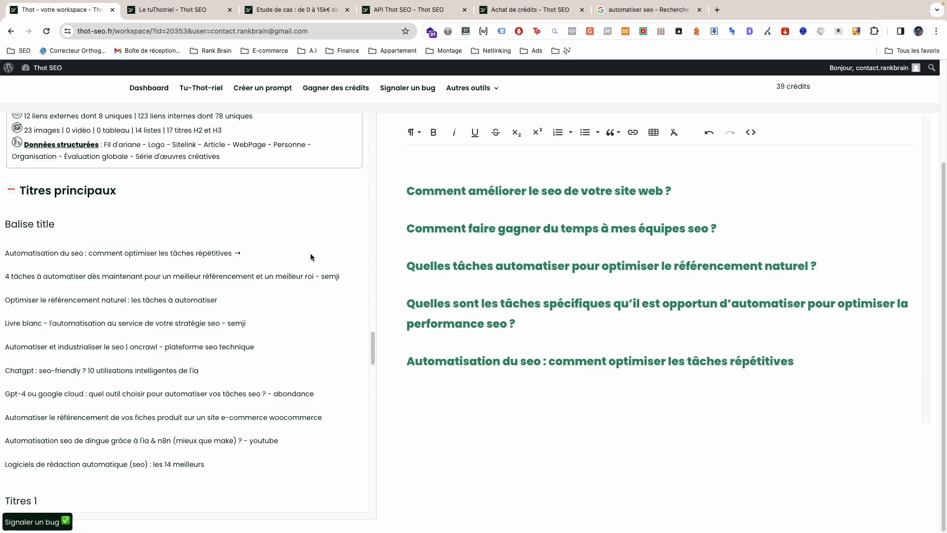
{"action": "scroll", "coordinate": [158, 398], "scroll_direction": "up", "scroll_amount": 2}
{"action": "scroll", "coordinate": [158, 398], "scroll_direction": "down", "scroll_amount": 3}
{"action": "key", "text": "super+BackSpace"}
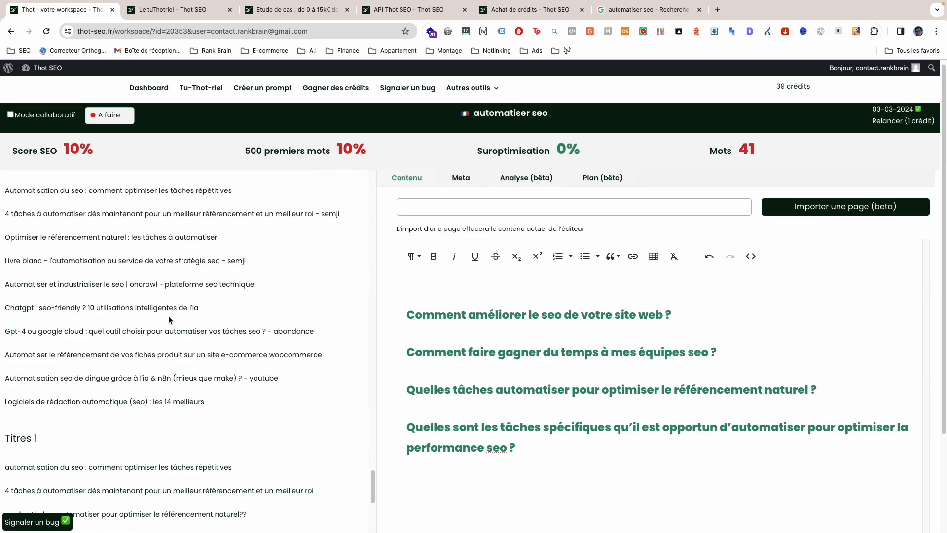
Step: Review the competitors' title tags and H1 titles listed under Titres principaux
{"action": "scroll", "coordinate": [64, 212], "scroll_direction": "up", "scroll_amount": 1}
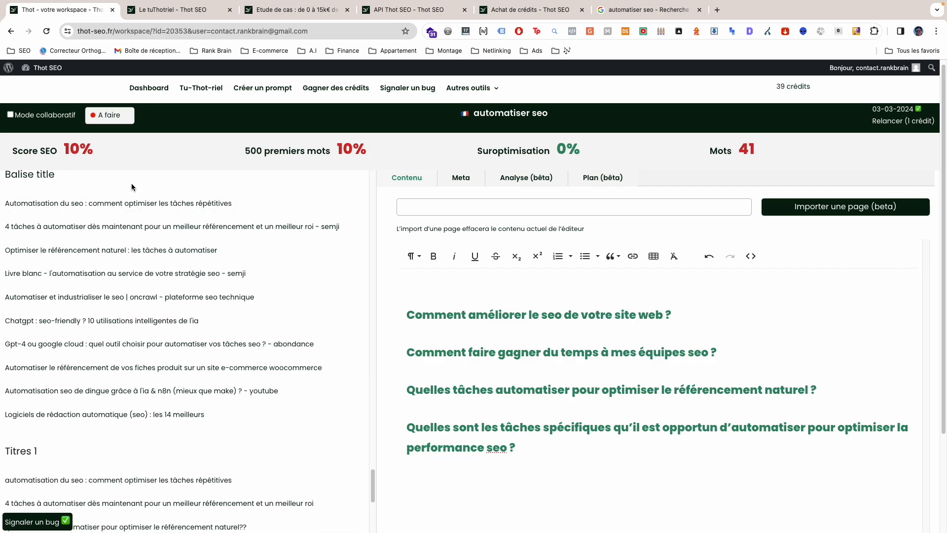
{"action": "scroll", "coordinate": [114, 296], "scroll_direction": "down", "scroll_amount": 3}
{"action": "scroll", "coordinate": [98, 328], "scroll_direction": "up", "scroll_amount": 2}
{"action": "scroll", "coordinate": [106, 241], "scroll_direction": "down", "scroll_amount": 5}
{"action": "scroll", "coordinate": [131, 311], "scroll_direction": "down", "scroll_amount": 3}
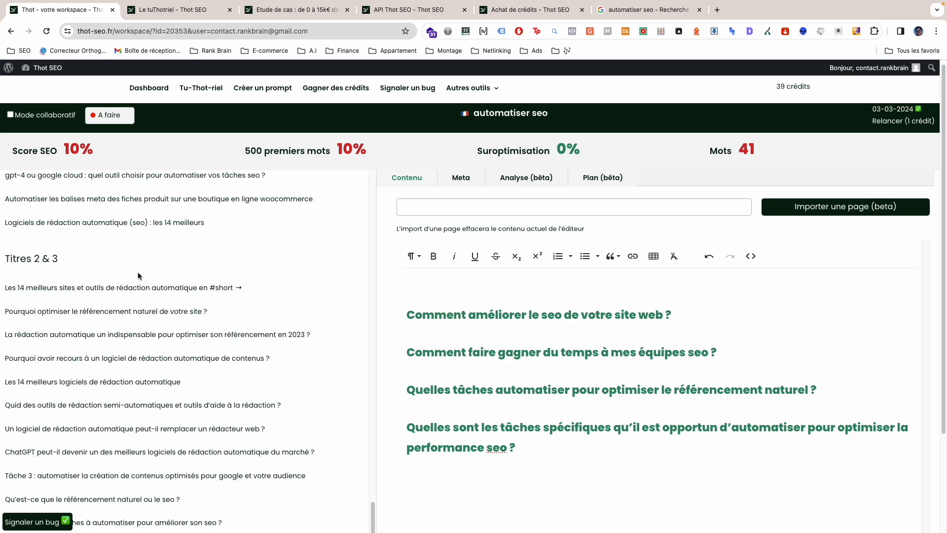
Step: Review the competitors' H2 and H3 titles and their meta-descriptions
{"action": "scroll", "coordinate": [153, 379], "scroll_direction": "down", "scroll_amount": 1}
{"action": "scroll", "coordinate": [154, 379], "scroll_direction": "down", "scroll_amount": 1}
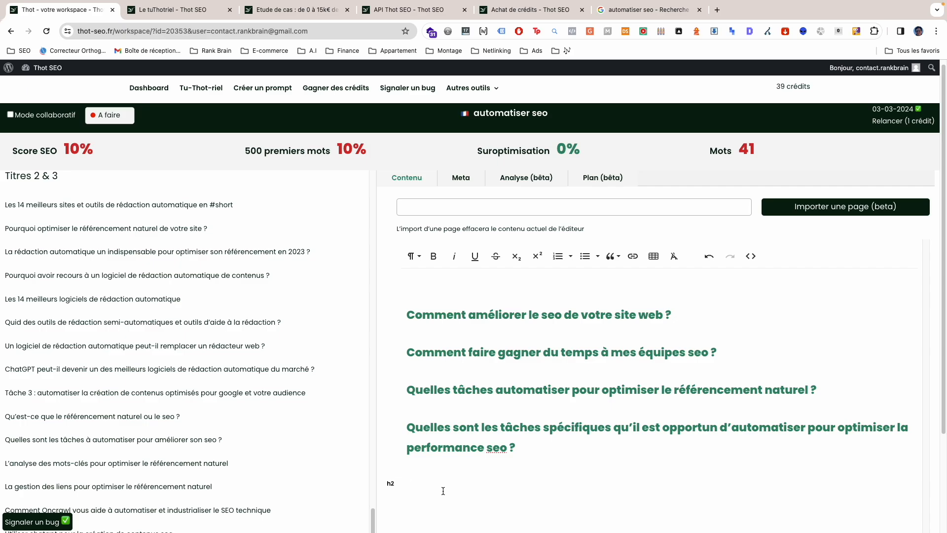
{"action": "scroll", "coordinate": [308, 423], "scroll_direction": "down", "scroll_amount": 10}
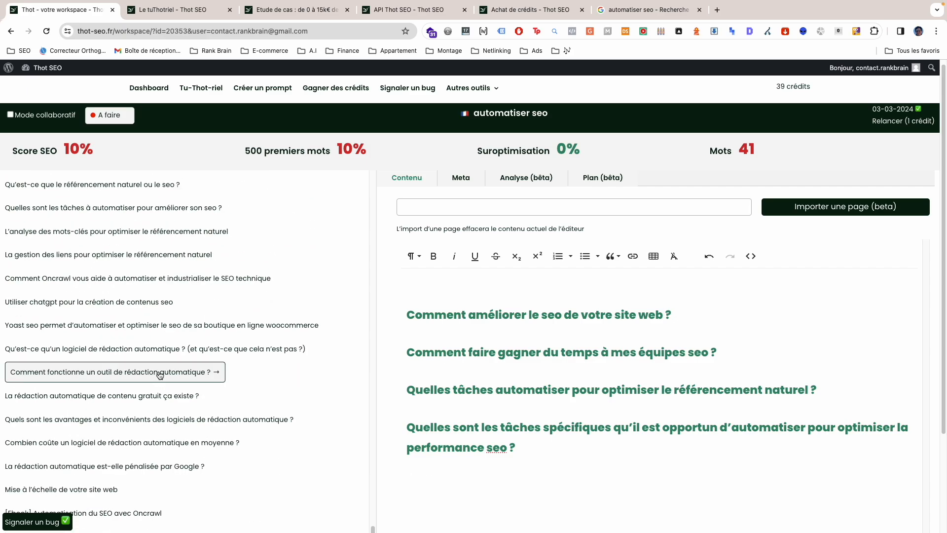
{"action": "scroll", "coordinate": [182, 380], "scroll_direction": "down", "scroll_amount": 5}
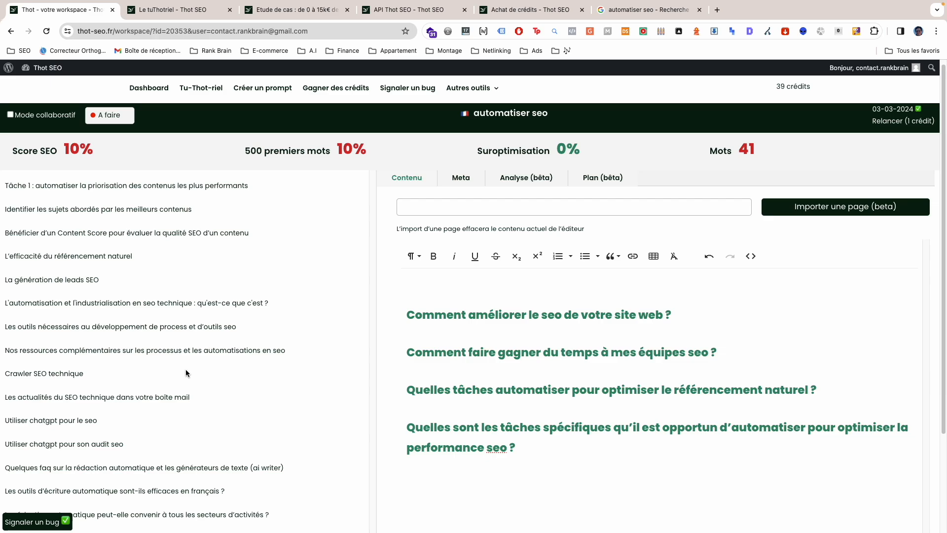
{"action": "scroll", "coordinate": [192, 381], "scroll_direction": "down", "scroll_amount": 5}
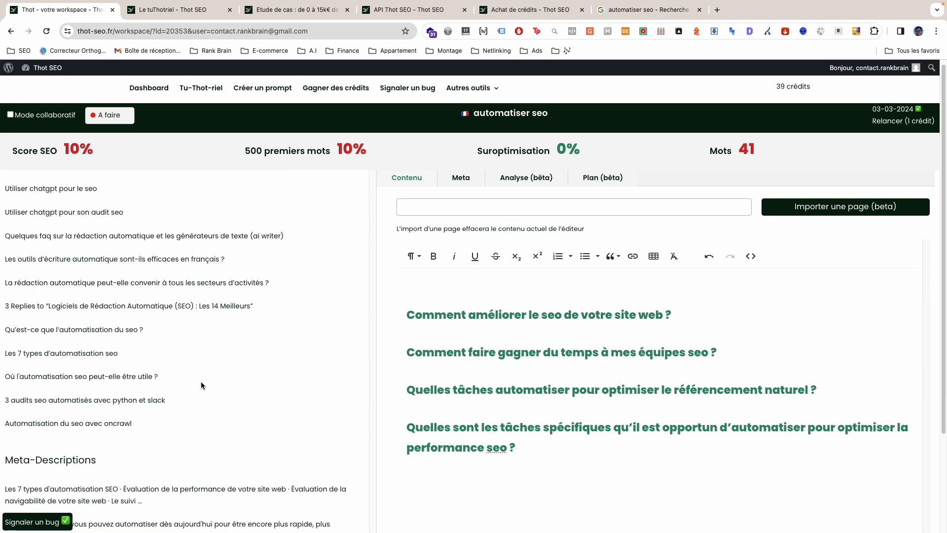
{"action": "scroll", "coordinate": [209, 389], "scroll_direction": "down", "scroll_amount": 6}
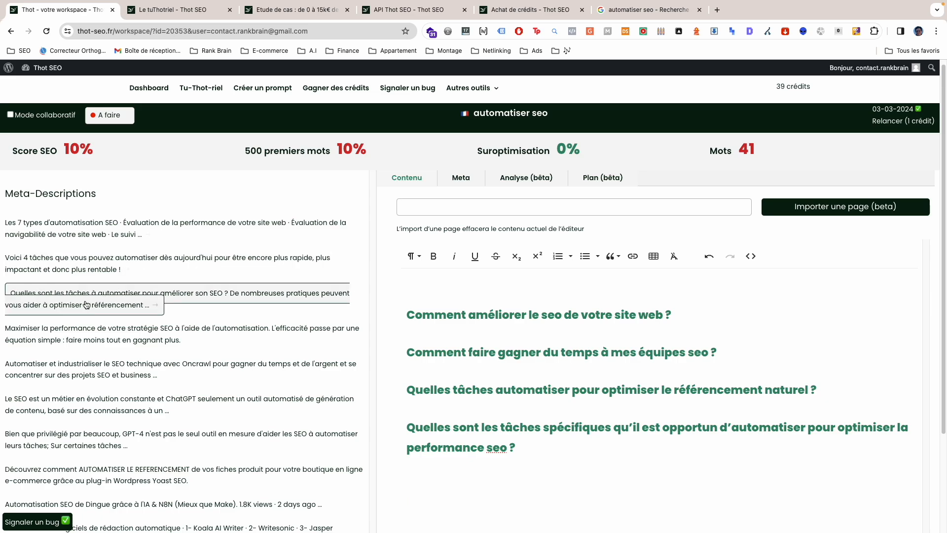
Step: Expand the Intention de recherche section and examine the Fiche produit, Catalogue and Editorial shares and the explanation of their basis
{"action": "scroll", "coordinate": [111, 420], "scroll_direction": "down", "scroll_amount": 4}
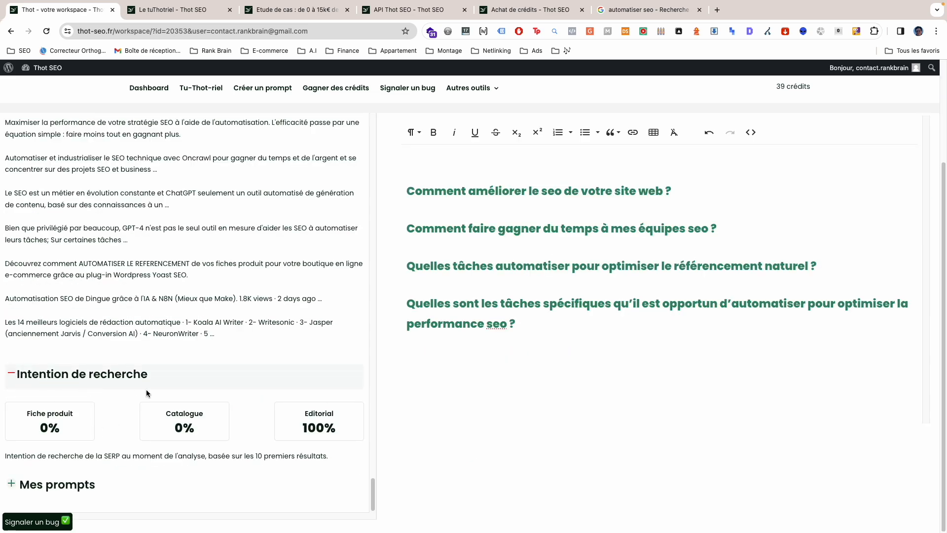
{"action": "left_click_drag", "start_coordinate": [148, 376], "coordinate": [51, 384]}
{"action": "left_click", "coordinate": [51, 383]}
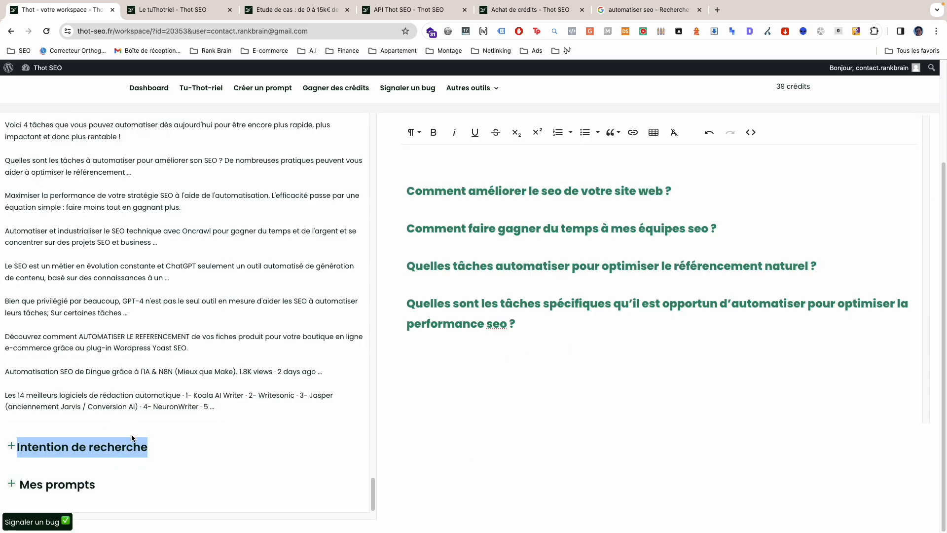
{"action": "left_click", "coordinate": [132, 439]}
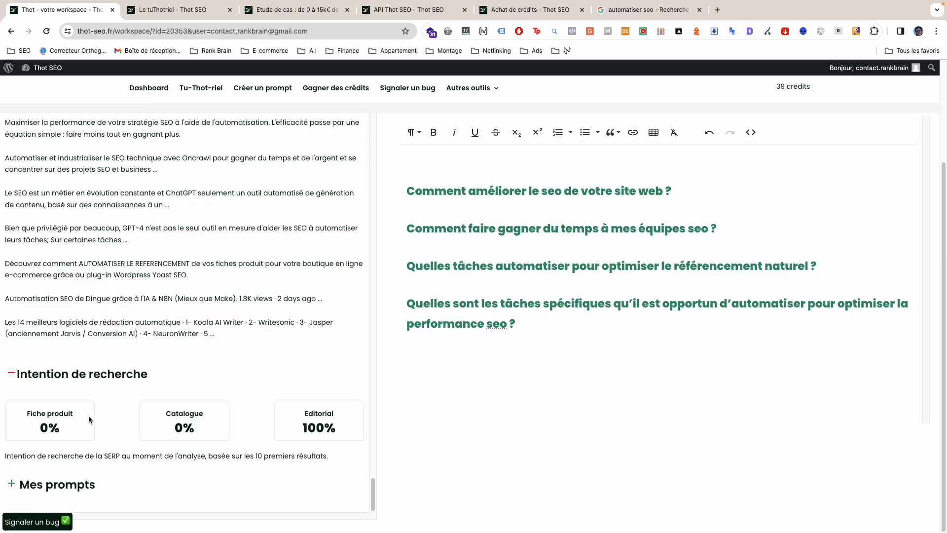
{"action": "left_click_drag", "start_coordinate": [257, 457], "coordinate": [310, 457]}
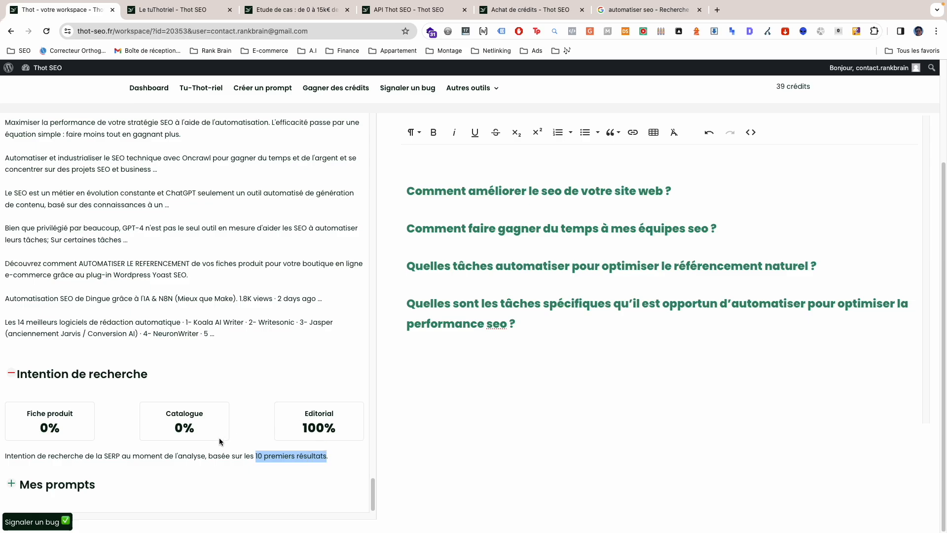
{"action": "left_click", "coordinate": [243, 427]}
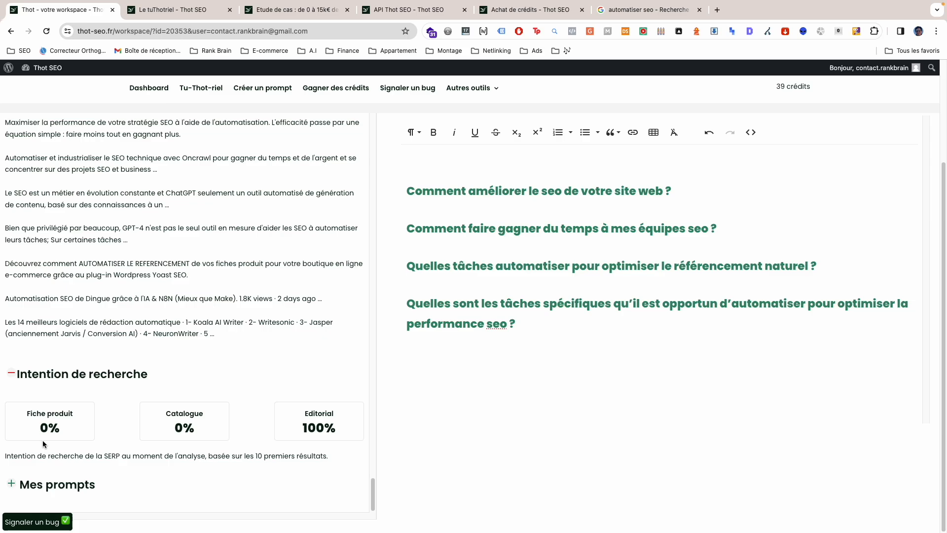
Step: Expand the Mes prompts section and review the available public prompts
{"action": "left_click", "coordinate": [69, 486]}
{"action": "scroll", "coordinate": [191, 435], "scroll_direction": "down", "scroll_amount": 6}
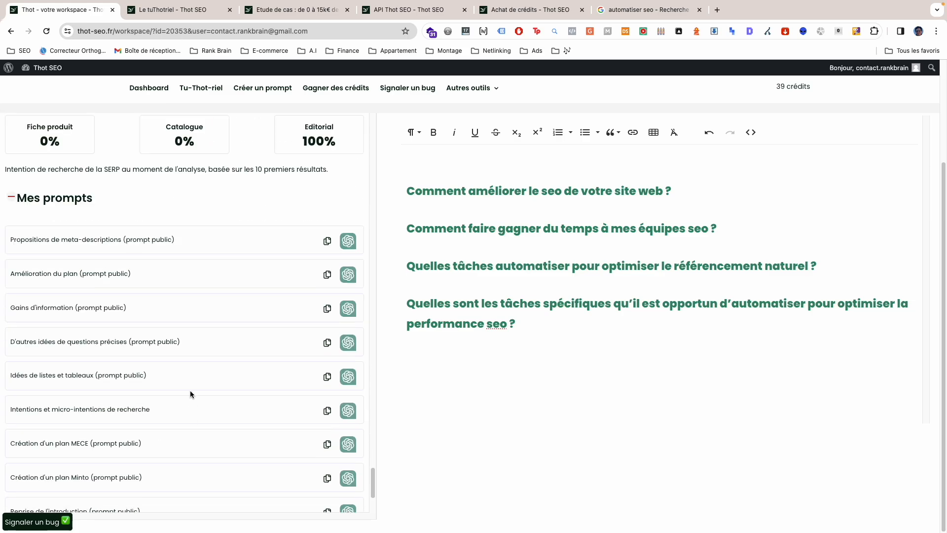
{"action": "scroll", "coordinate": [197, 241], "scroll_direction": "down", "scroll_amount": 1}
{"action": "scroll", "coordinate": [200, 246], "scroll_direction": "down", "scroll_amount": 3}
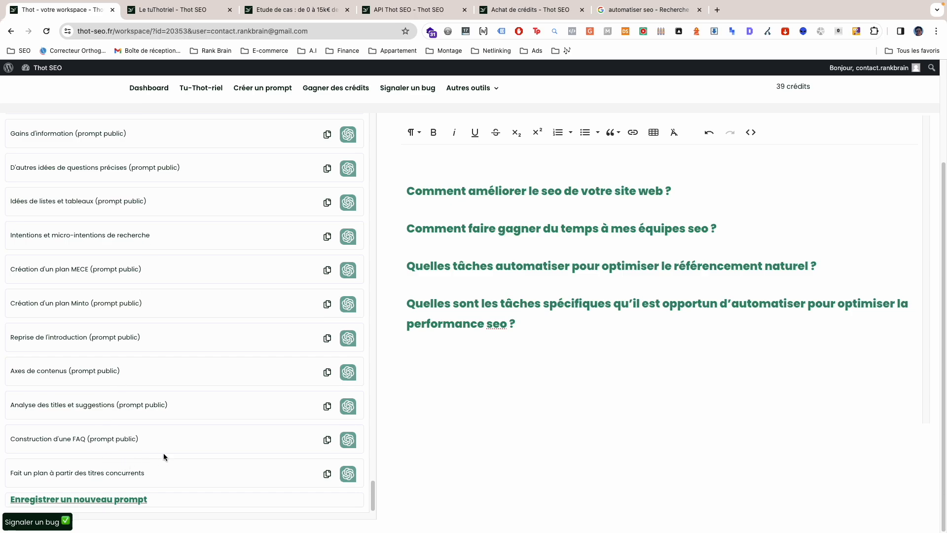
{"action": "scroll", "coordinate": [291, 439], "scroll_direction": "up", "scroll_amount": 4}
Step: Glance at the Méta-titre and Méta-description fields, and return to the content editor
{"action": "left_click_drag", "start_coordinate": [374, 474], "coordinate": [367, 105]}
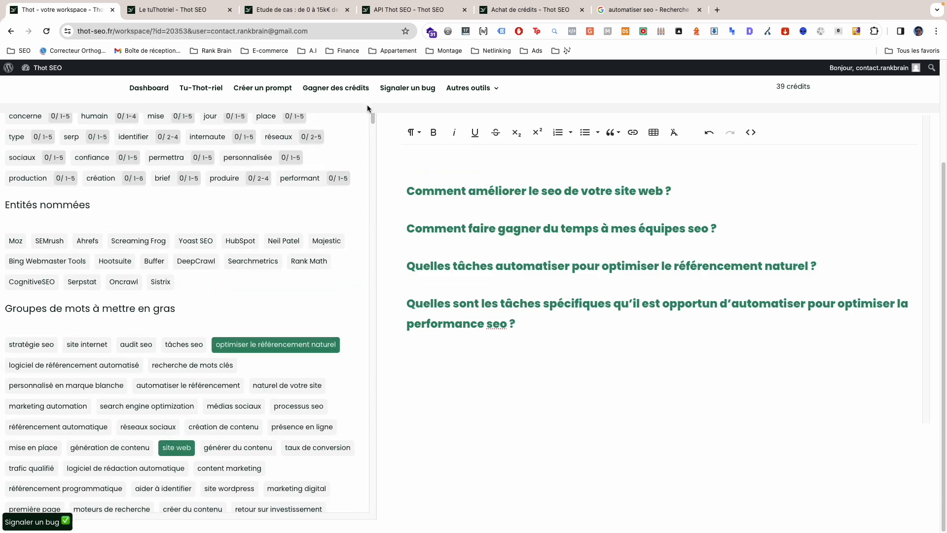
{"action": "scroll", "coordinate": [363, 321], "scroll_direction": "up", "scroll_amount": 15}
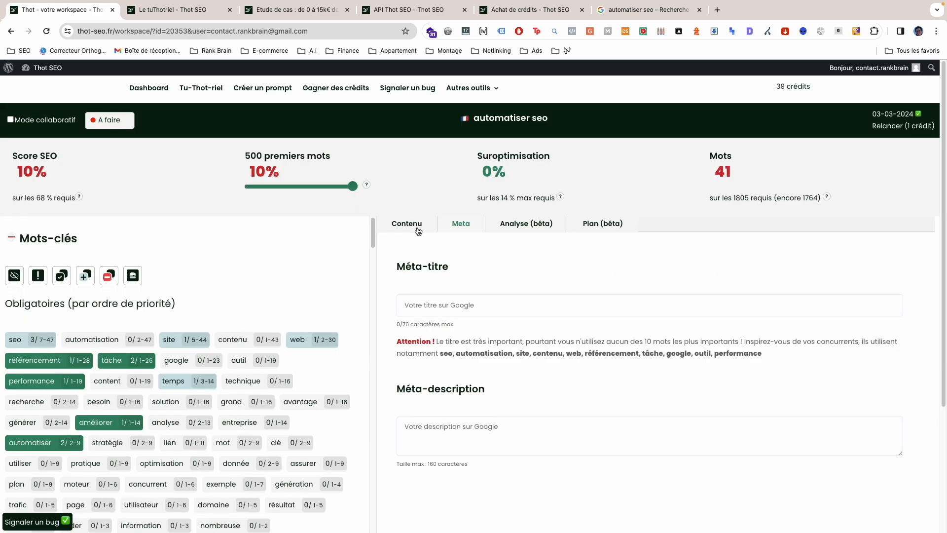
{"action": "mouse_move", "coordinate": [415, 224]}
{"action": "left_mouse_down"}
{"action": "mouse_move", "coordinate": [398, 232]}
{"action": "mouse_move", "coordinate": [406, 223]}
{"action": "left_mouse_up"}
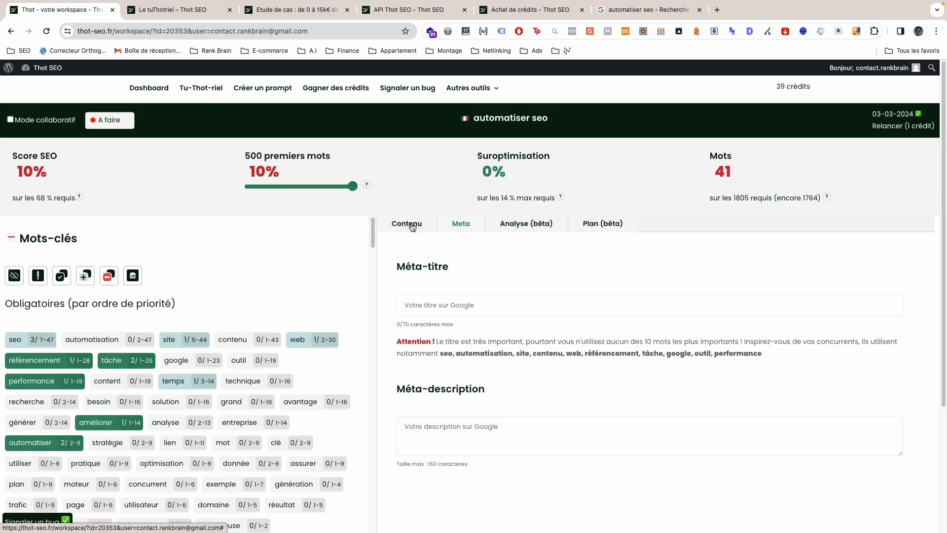
{"action": "left_click", "coordinate": [413, 231]}
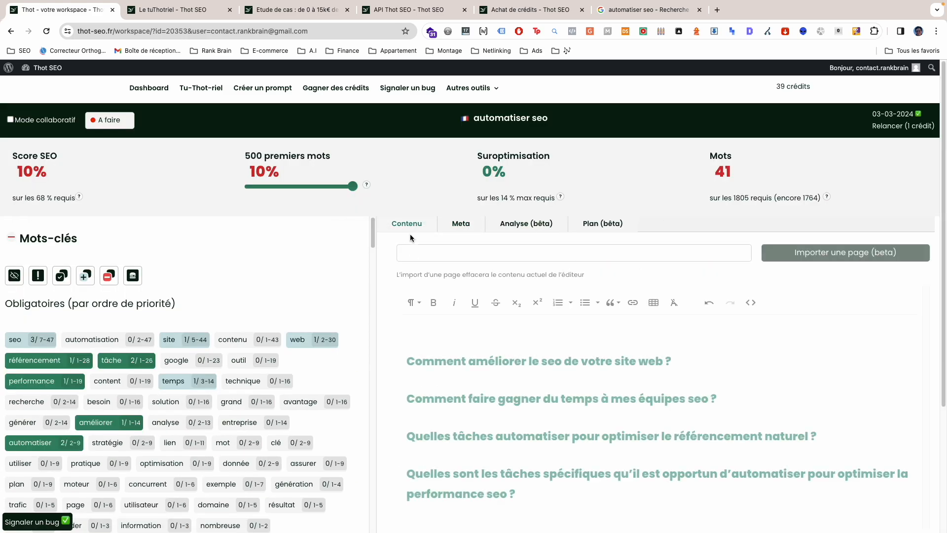
{"action": "scroll", "coordinate": [498, 374], "scroll_direction": "down", "scroll_amount": 2}
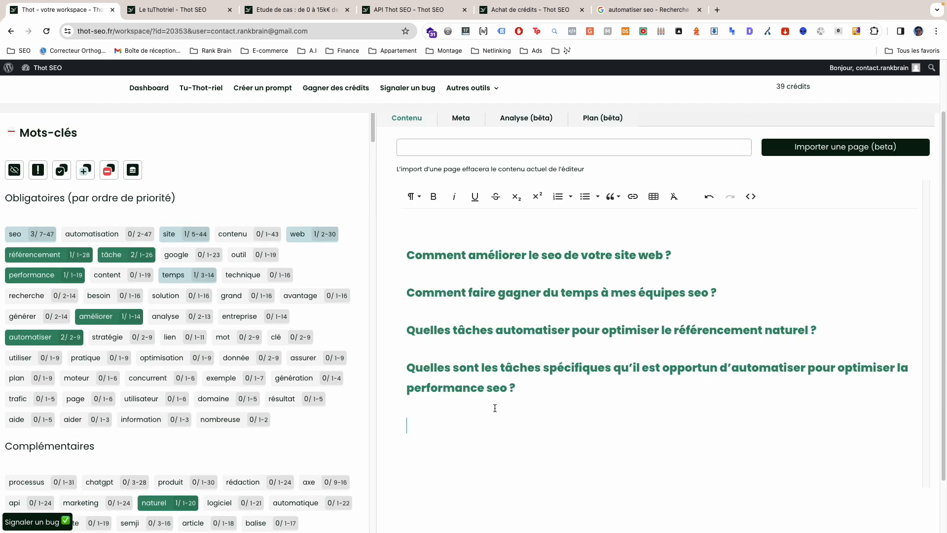
Step: Add the line "Test" below the last question in the editor and format it as Heading 3
{"action": "type", "text": "Test"}
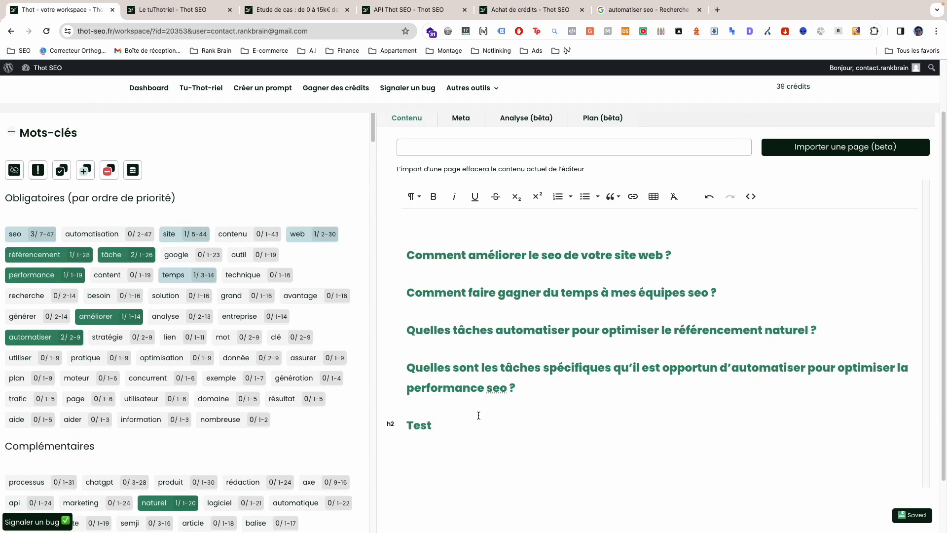
{"action": "double_click", "coordinate": [428, 425]}
{"action": "left_click", "coordinate": [413, 196]}
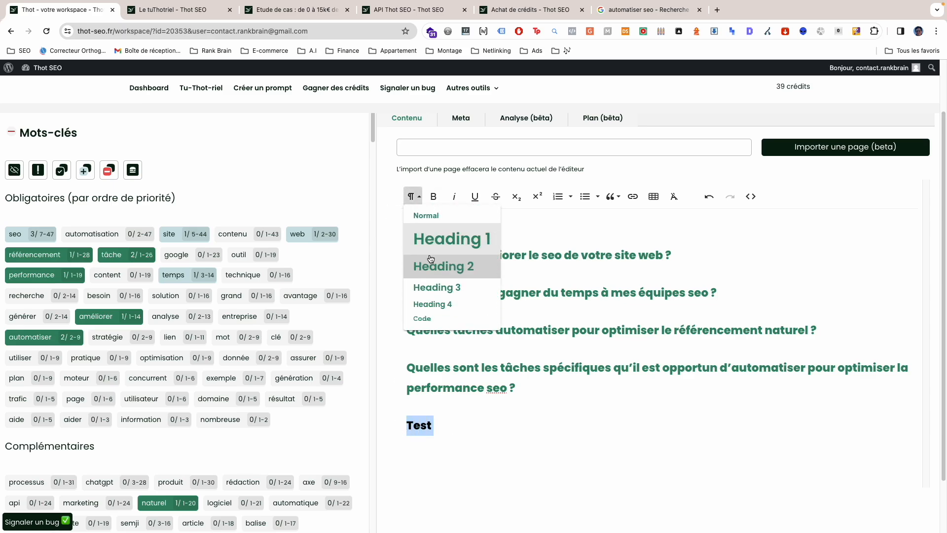
{"action": "left_click", "coordinate": [434, 287]}
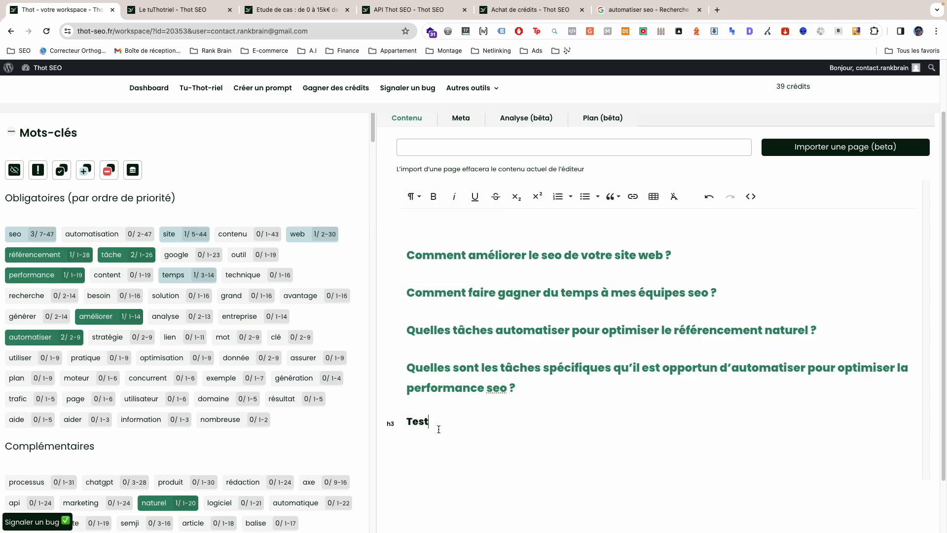
Step: Add a Normal paragraph below the "Test" heading and clear the trial texts "efefe" and "egege"
{"action": "type", "text": "efefe"}
{"action": "key", "text": "shift+Home"}
{"action": "key", "text": "BackSpace"}
{"action": "left_click", "coordinate": [413, 196]}
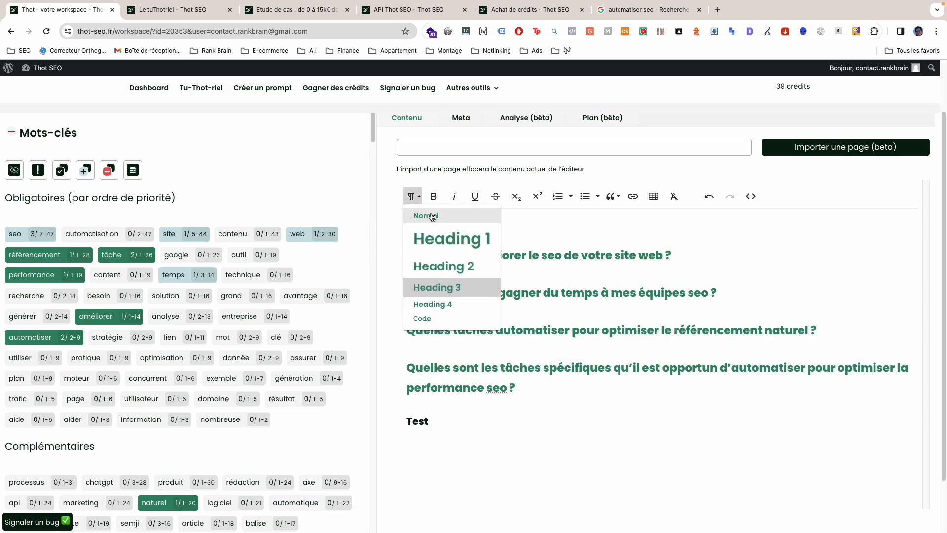
{"action": "left_click", "coordinate": [432, 216]}
{"action": "type", "text": "egege"}
{"action": "key", "text": "shift+Home"}
{"action": "key", "text": "BackSpace"}
{"action": "left_click", "coordinate": [433, 197]}
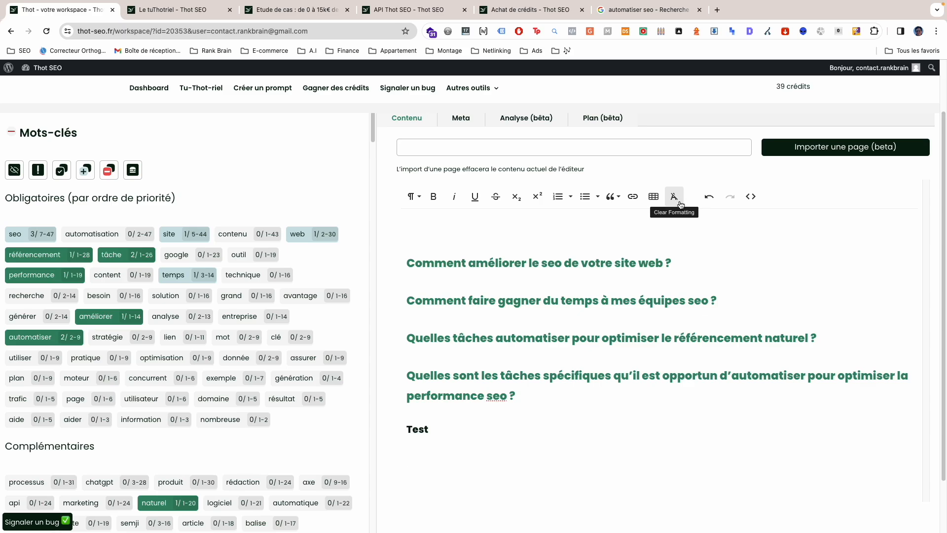
Step: Check the content's HTML source, return to the formatted view and open the meta title and description fields
{"action": "left_click", "coordinate": [750, 197]}
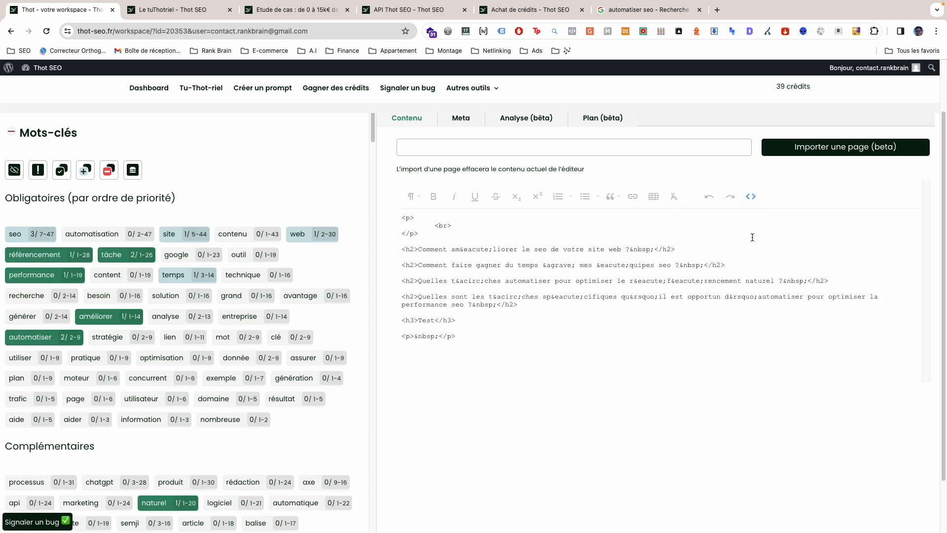
{"action": "left_click", "coordinate": [757, 197]}
{"action": "left_click", "coordinate": [461, 119]}
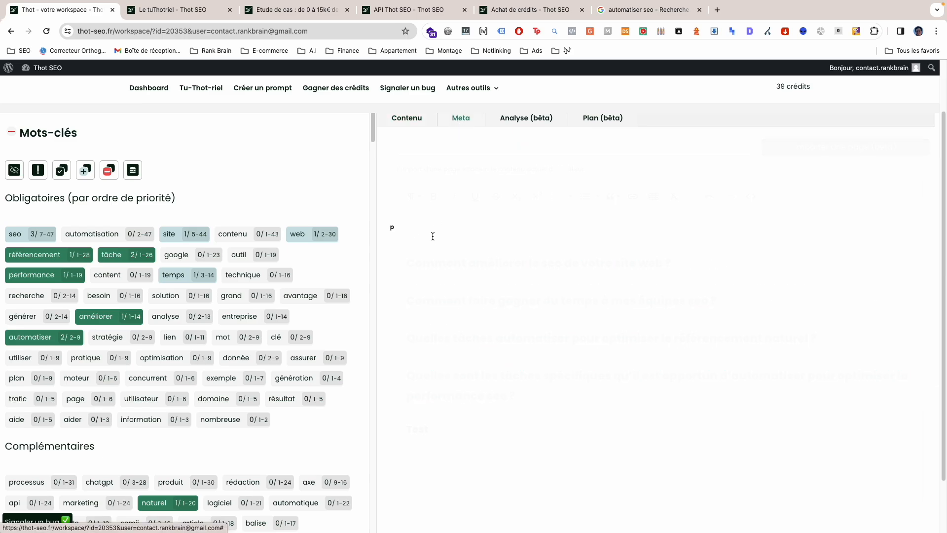
Step: Review the Méta-titre field with its character limit and keyword advice, and the Méta-description field
{"action": "left_click_drag", "start_coordinate": [443, 162], "coordinate": [463, 158]}
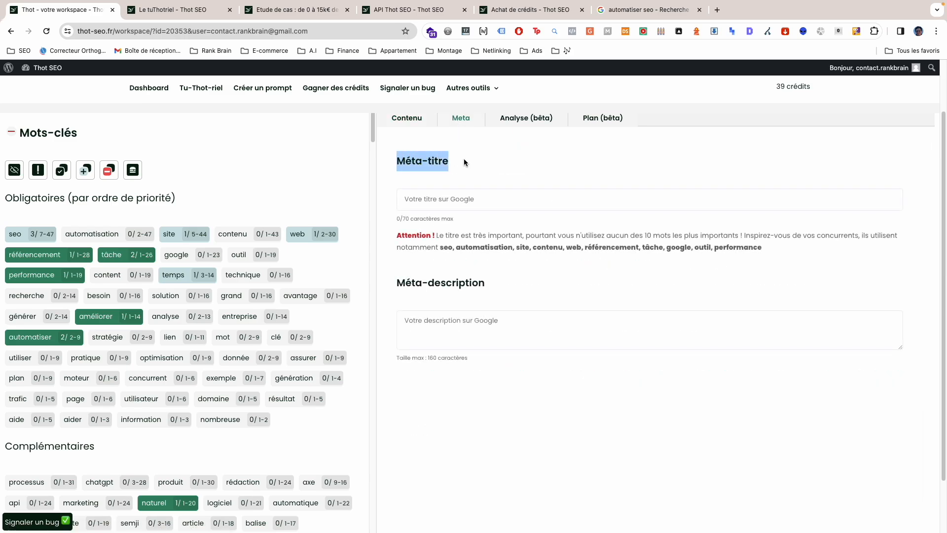
{"action": "left_click", "coordinate": [443, 198]}
{"action": "left_click_drag", "start_coordinate": [401, 218], "coordinate": [412, 216]}
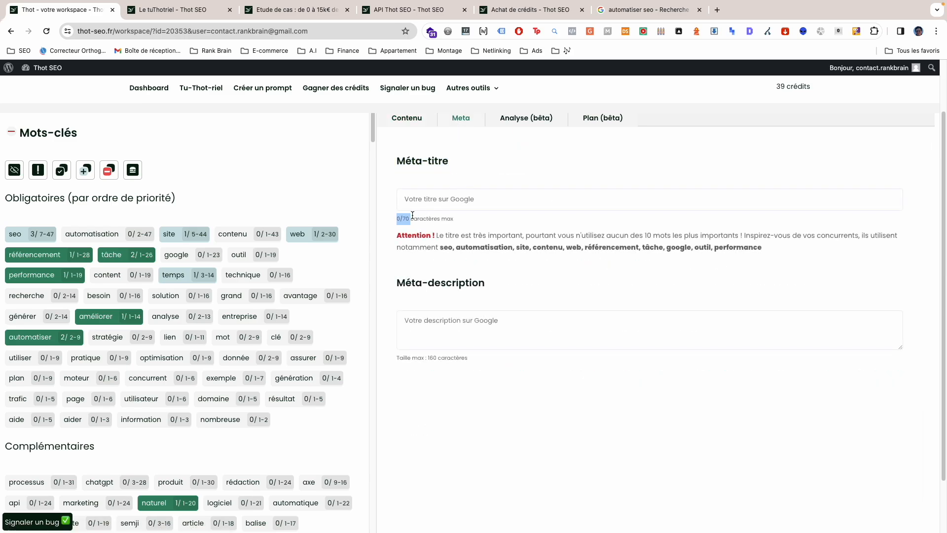
{"action": "left_click_drag", "start_coordinate": [389, 234], "coordinate": [795, 254]}
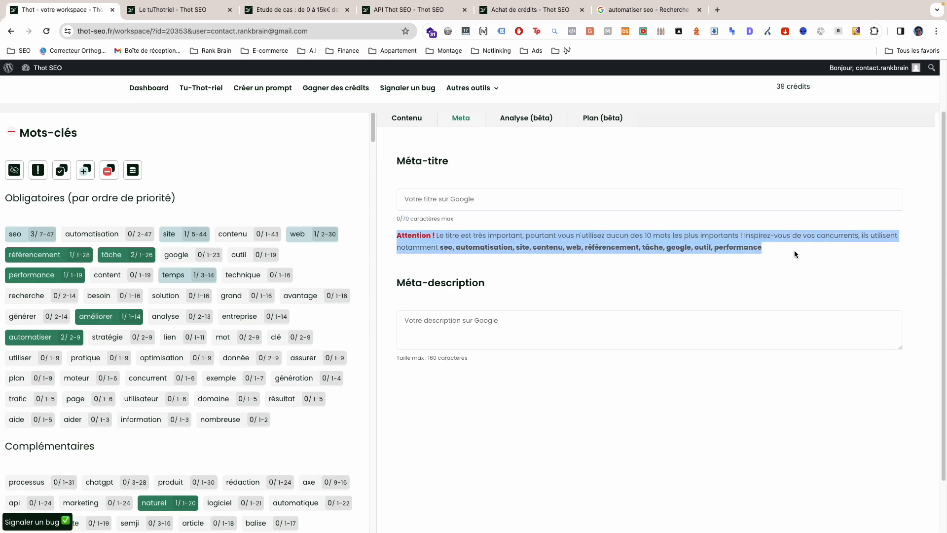
{"action": "left_click", "coordinate": [395, 291]}
{"action": "triple_click", "coordinate": [442, 289]}
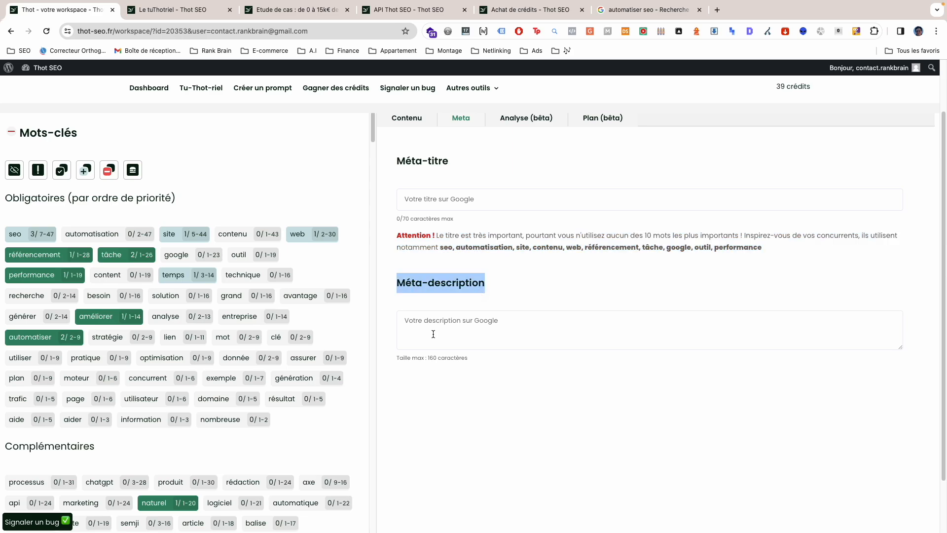
Step: Open the content analysis and examine the unique-word rate, information structure and reading-ease sections
{"action": "left_click", "coordinate": [510, 121]}
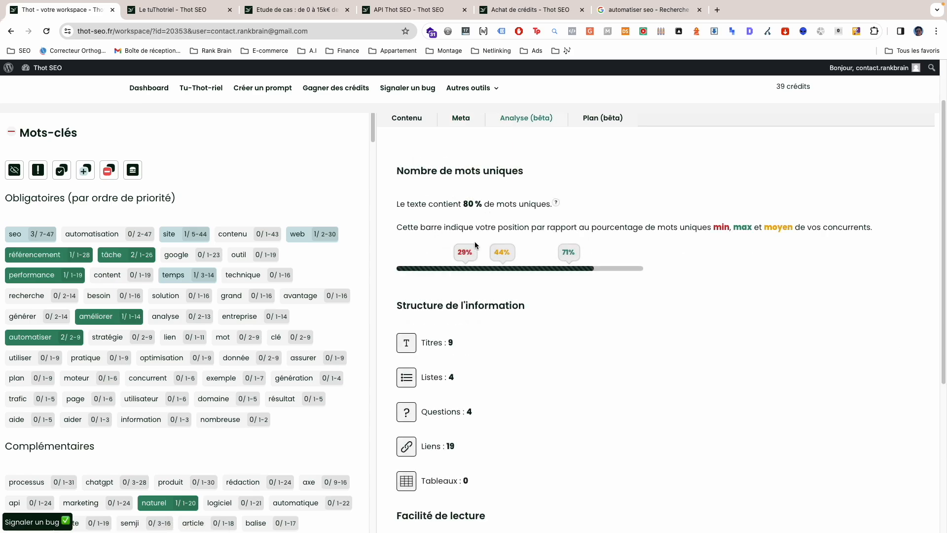
{"action": "scroll", "coordinate": [463, 294], "scroll_direction": "down", "scroll_amount": 3}
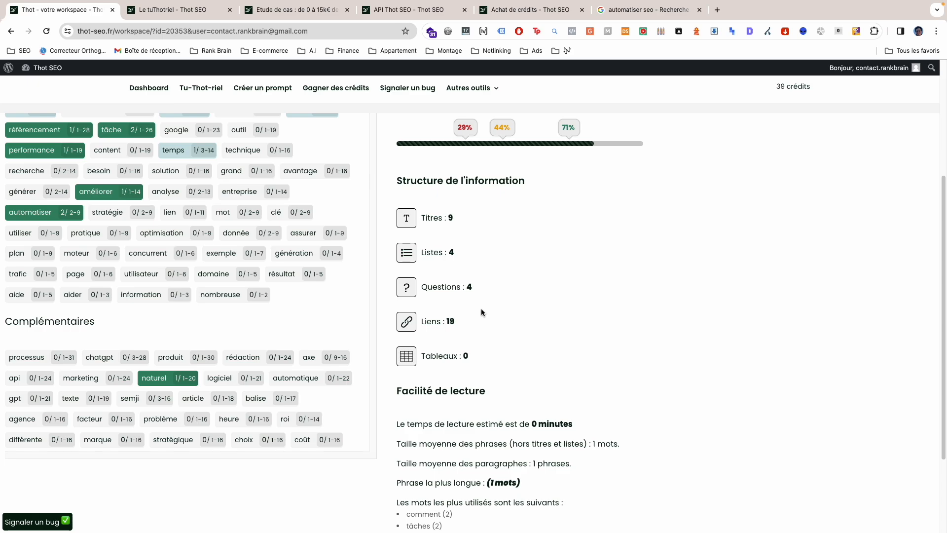
{"action": "scroll", "coordinate": [480, 310], "scroll_direction": "up", "scroll_amount": 1}
{"action": "triple_click", "coordinate": [436, 194]}
{"action": "left_click", "coordinate": [440, 232]}
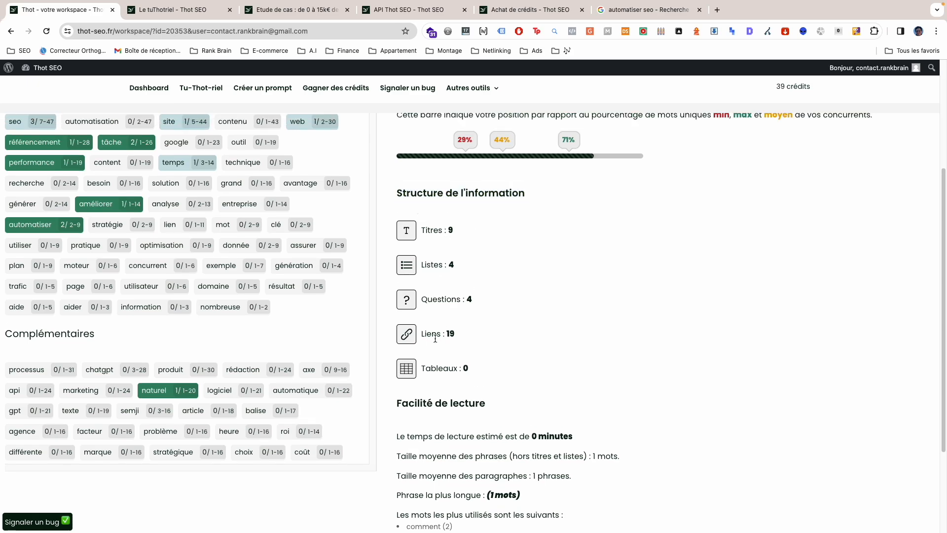
{"action": "scroll", "coordinate": [458, 382], "scroll_direction": "down", "scroll_amount": 3}
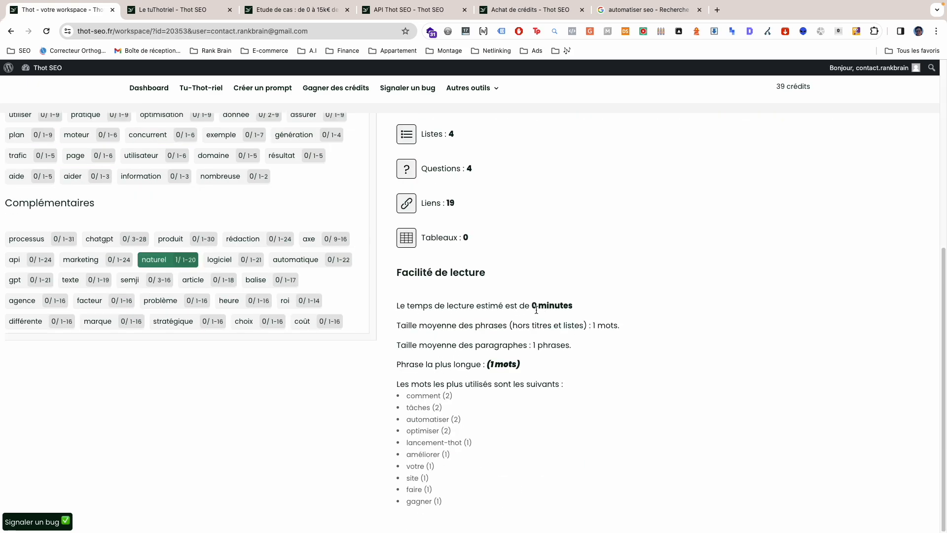
{"action": "scroll", "coordinate": [536, 309], "scroll_direction": "up", "scroll_amount": 8}
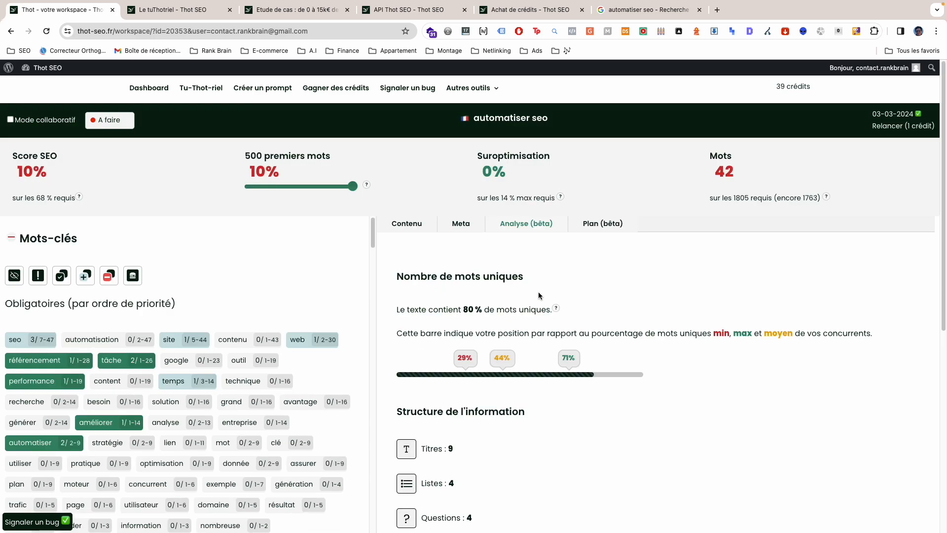
Step: Open the article plan and review the current structure of H2 and H3 headings
{"action": "left_click", "coordinate": [602, 224]}
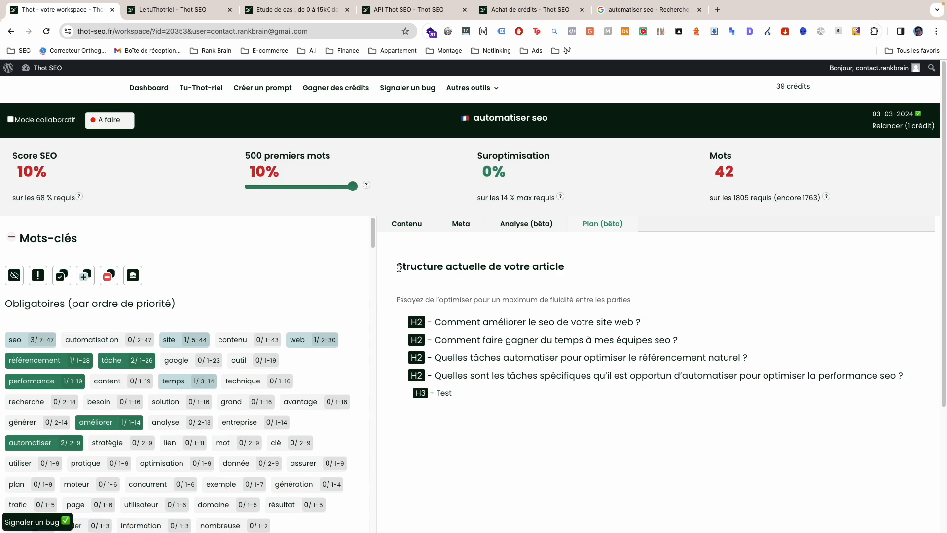
{"action": "left_click_drag", "start_coordinate": [399, 267], "coordinate": [563, 267]}
{"action": "left_click_drag", "start_coordinate": [441, 321], "coordinate": [481, 445]}
{"action": "left_click", "coordinate": [480, 445]}
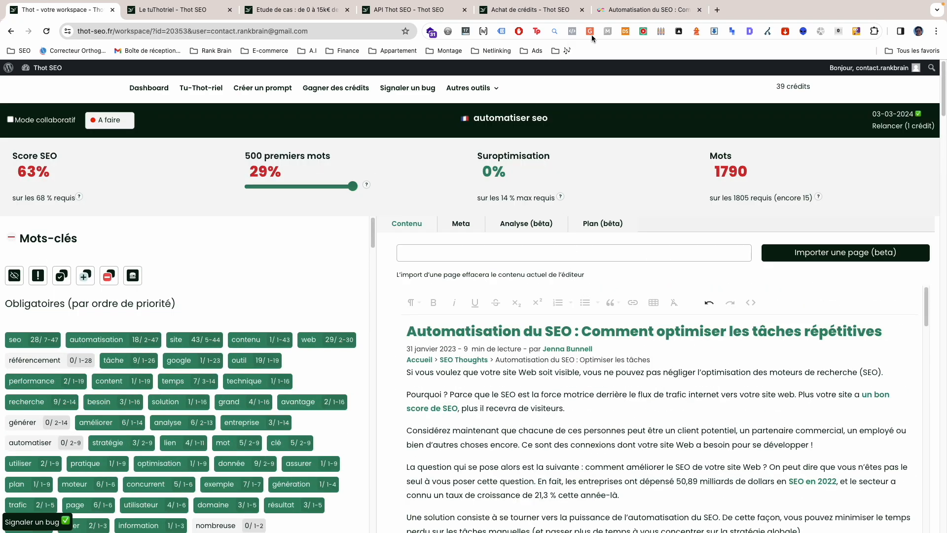
Step: Check the source article on the Oncrawl page, return to the Thot SEO workspace and look over the article in the editor
{"action": "left_click", "coordinate": [641, 9]}
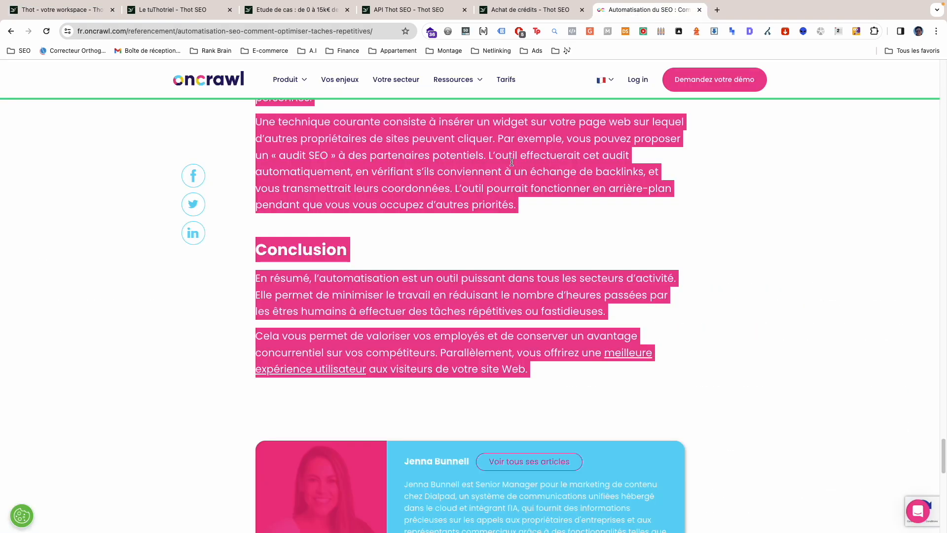
{"action": "left_click", "coordinate": [64, 10]}
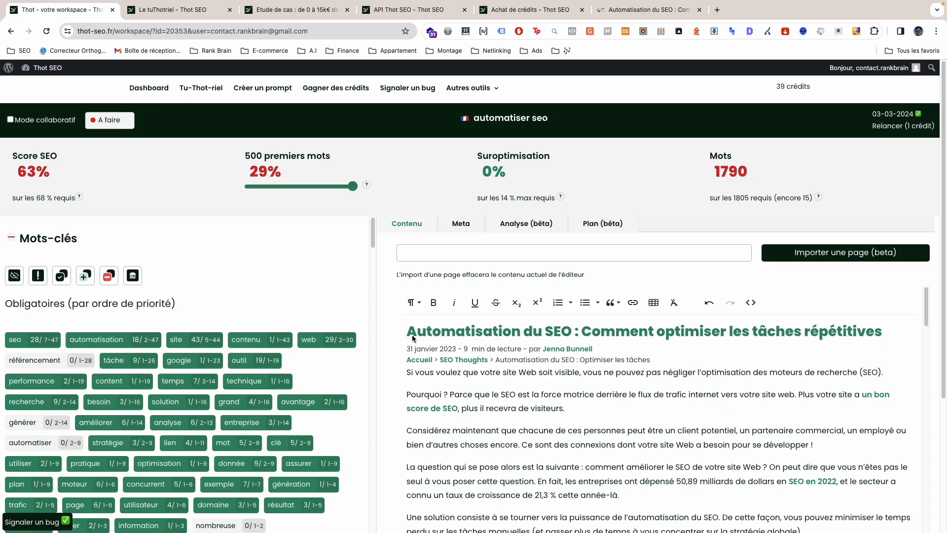
{"action": "scroll", "coordinate": [577, 369], "scroll_direction": "down", "scroll_amount": 5}
{"action": "scroll", "coordinate": [538, 402], "scroll_direction": "up", "scroll_amount": 3}
{"action": "scroll", "coordinate": [538, 402], "scroll_direction": "down", "scroll_amount": 4}
{"action": "scroll", "coordinate": [538, 402], "scroll_direction": "up", "scroll_amount": 6}
Step: Check the Score SEO value and set the first-words score range to 200 words
{"action": "left_click_drag", "start_coordinate": [12, 174], "coordinate": [51, 172]}
{"action": "left_click", "coordinate": [56, 177]}
{"action": "mouse_move", "coordinate": [78, 199]}
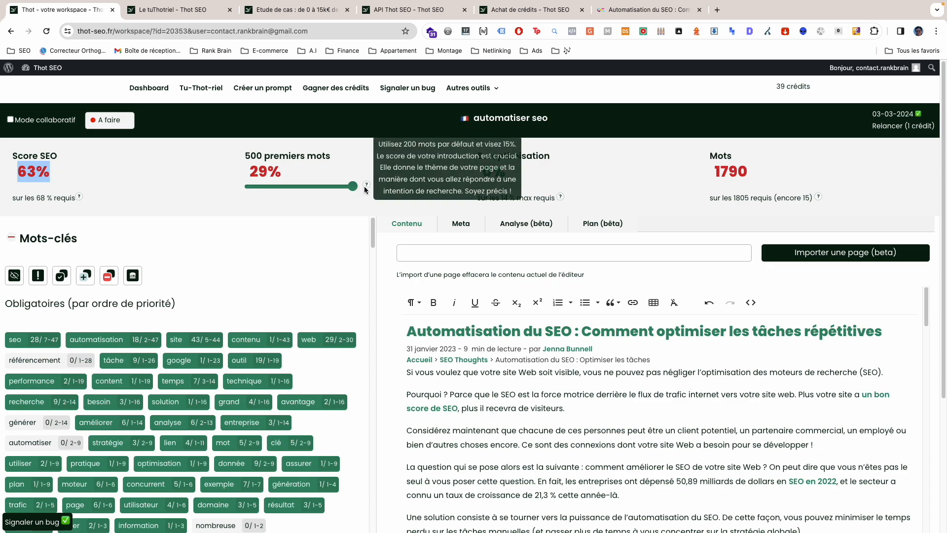
{"action": "left_click_drag", "start_coordinate": [354, 188], "coordinate": [286, 189]}
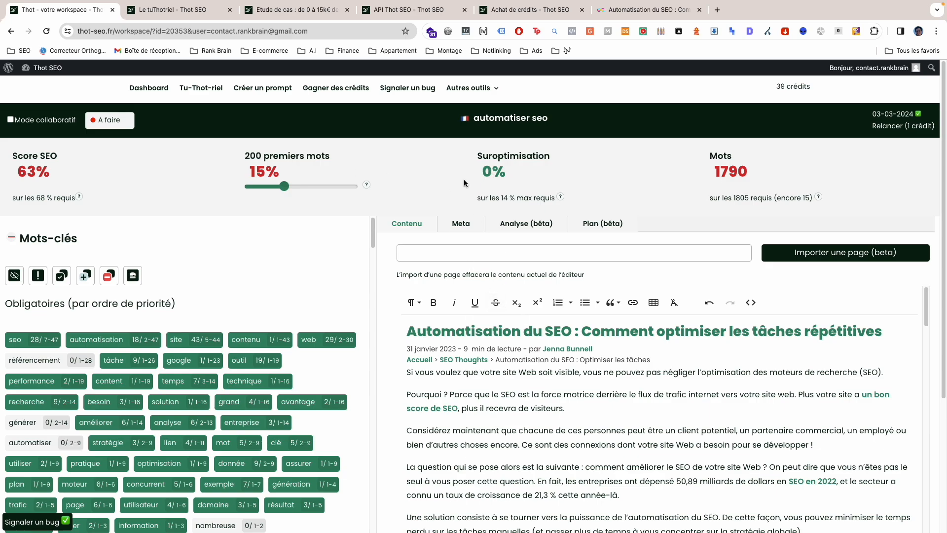
Step: Review the Suroptimisation score, the word count and the usage of the mandatory keywords
{"action": "left_click_drag", "start_coordinate": [471, 155], "coordinate": [560, 202]}
{"action": "left_click", "coordinate": [426, 201]}
{"action": "left_click_drag", "start_coordinate": [697, 163], "coordinate": [759, 183]}
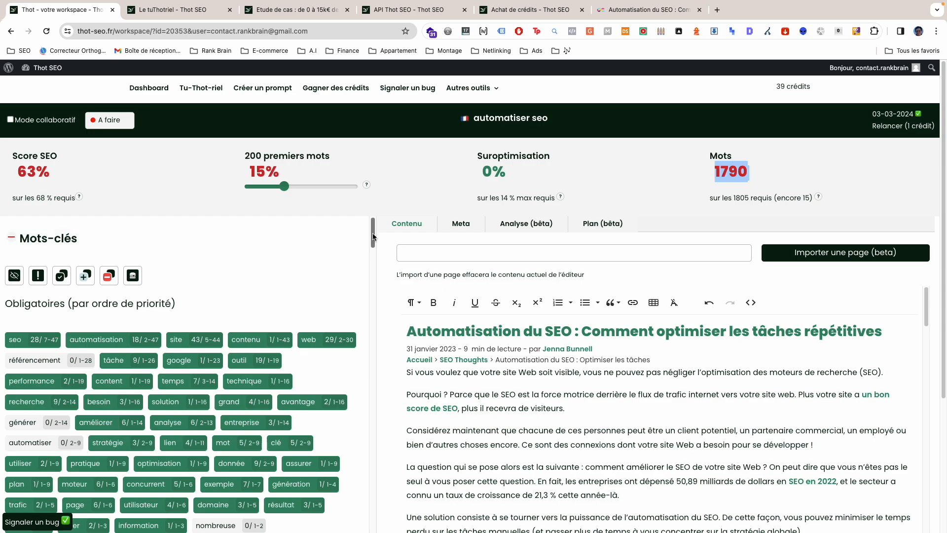
{"action": "scroll", "coordinate": [10, 268], "scroll_direction": "down", "scroll_amount": 2}
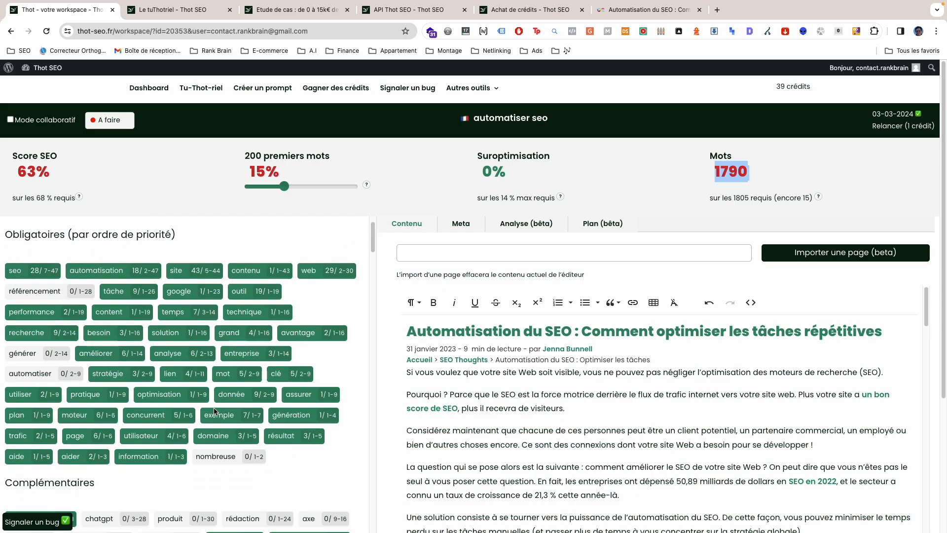
{"action": "scroll", "coordinate": [507, 394], "scroll_direction": "down", "scroll_amount": 1}
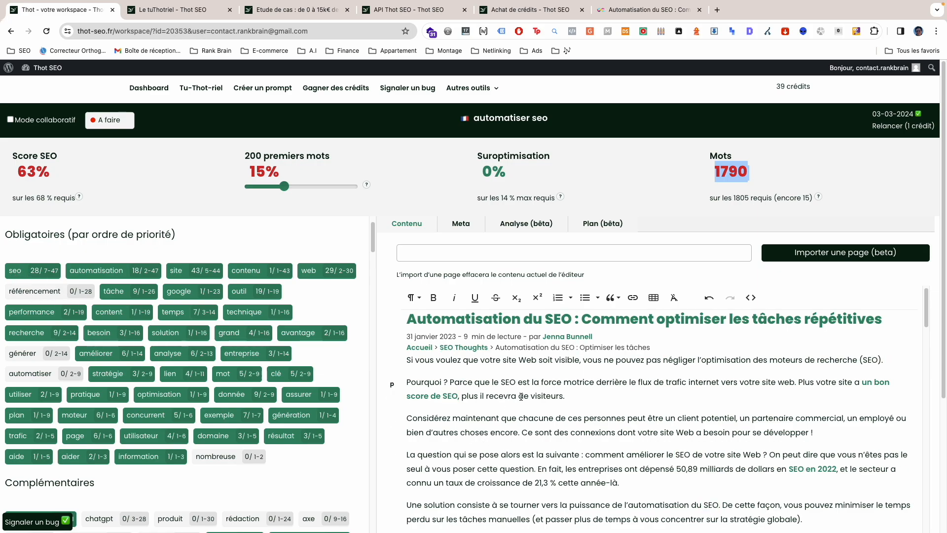
Step: Add "référencement référencement" at the end of the paragraph beginning "Pourquoi ?"
{"action": "left_click", "coordinate": [574, 396]}
{"action": "type", "text": "référence"}
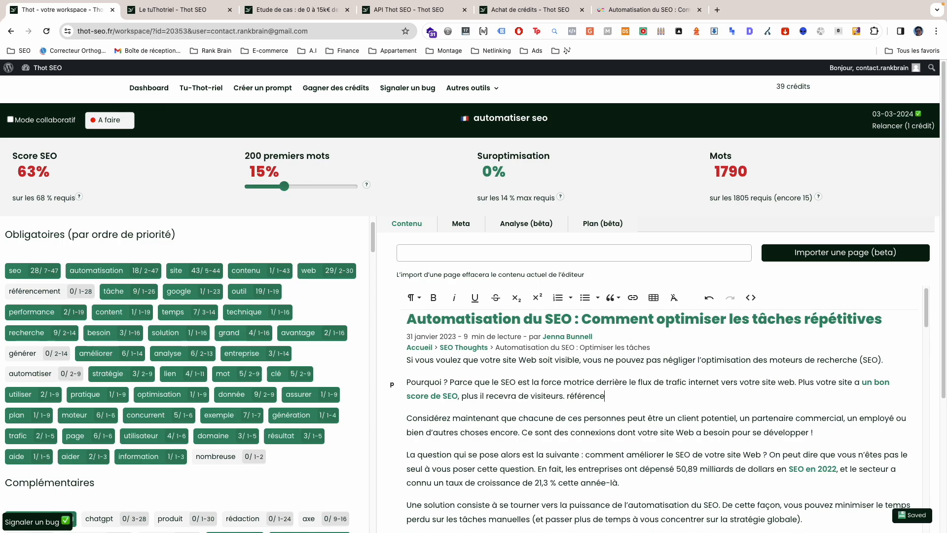
{"action": "type", "text": "ment référencement"}
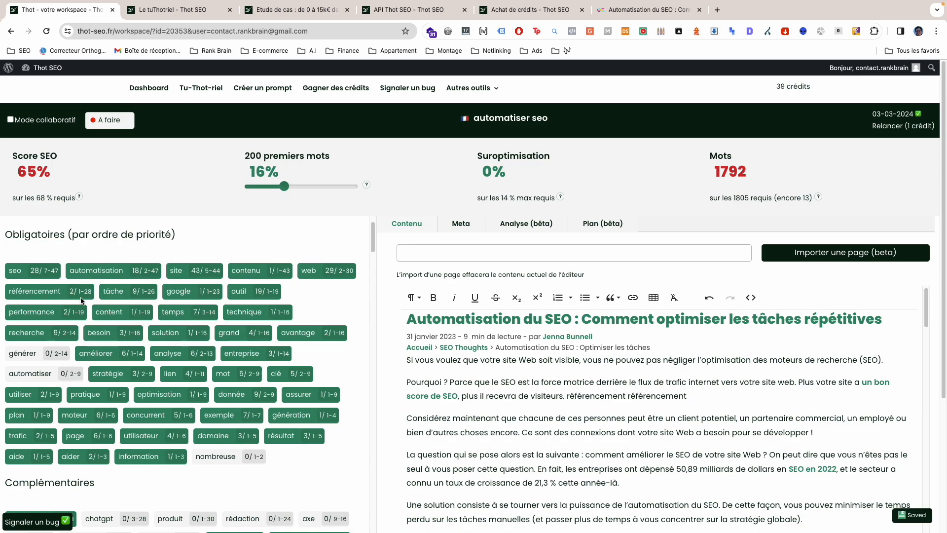
Step: Copy the unused mandatory keyword "nombreuse" and paste it twice on a new line below "référencement référencement"
{"action": "scroll", "coordinate": [82, 300], "scroll_direction": "down", "scroll_amount": 1}
{"action": "left_click_drag", "start_coordinate": [241, 456], "coordinate": [197, 450]}
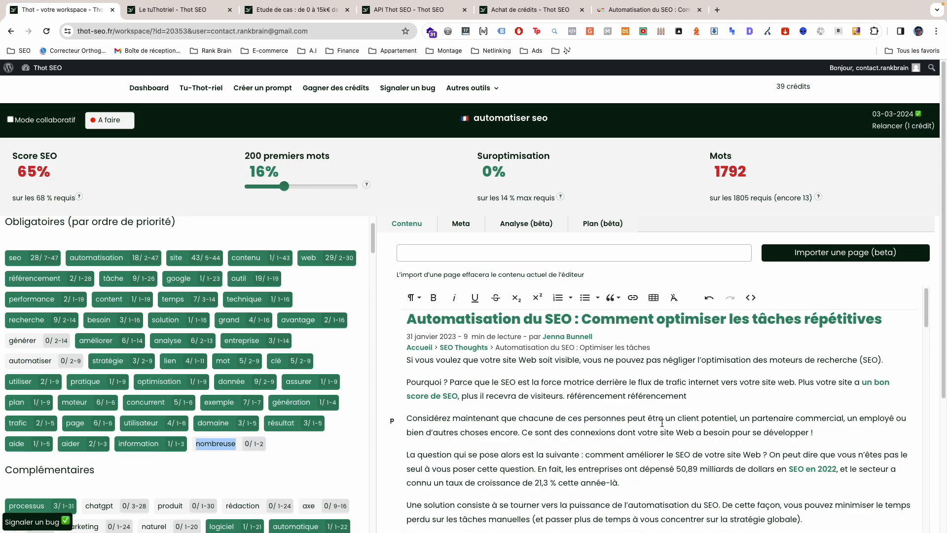
{"action": "left_click", "coordinate": [724, 390]}
{"action": "type", "text": "nombreuse"}
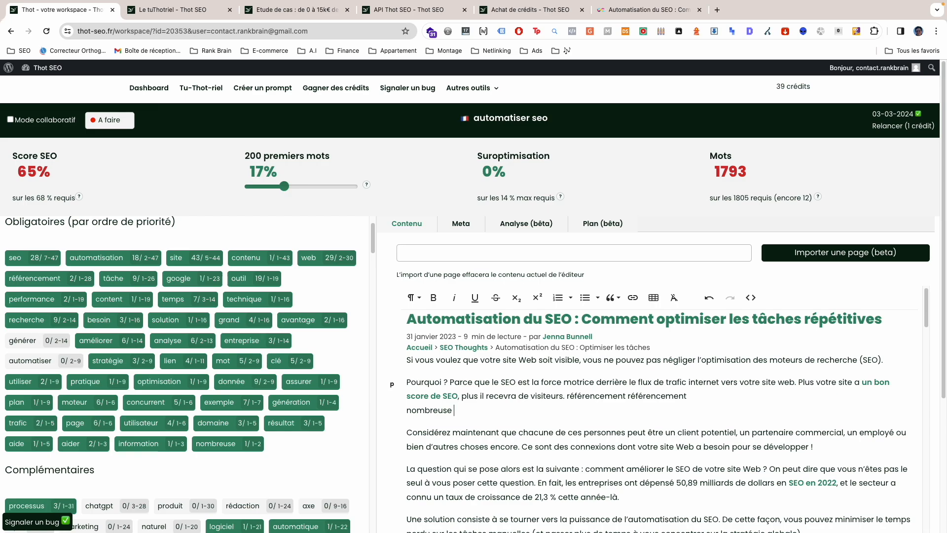
{"action": "type", "text": "nombreuse"}
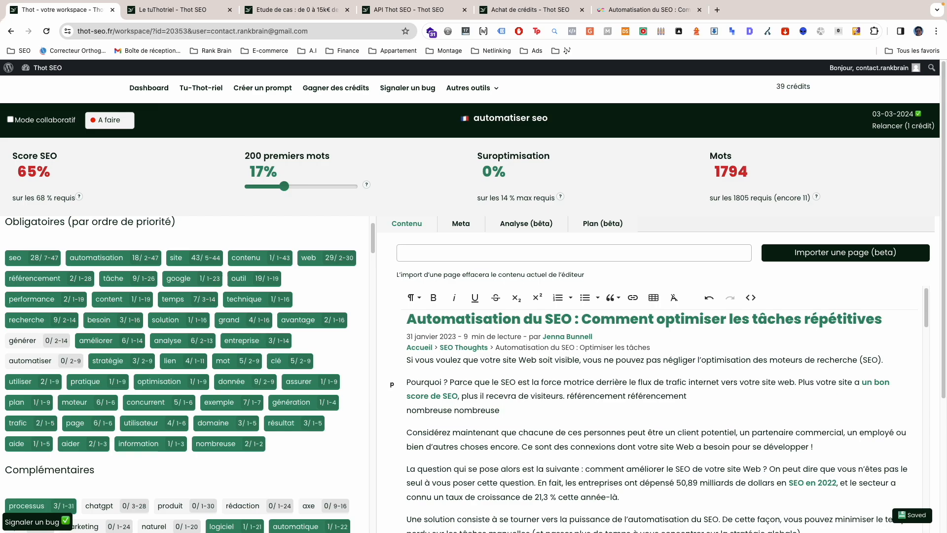
Step: Paste "nombreuse" repeatedly after the existing pair and highlight all its occurrences in the text
{"action": "left_click_drag", "start_coordinate": [541, 410], "coordinate": [404, 411]}
{"action": "key", "text": "super+c"}
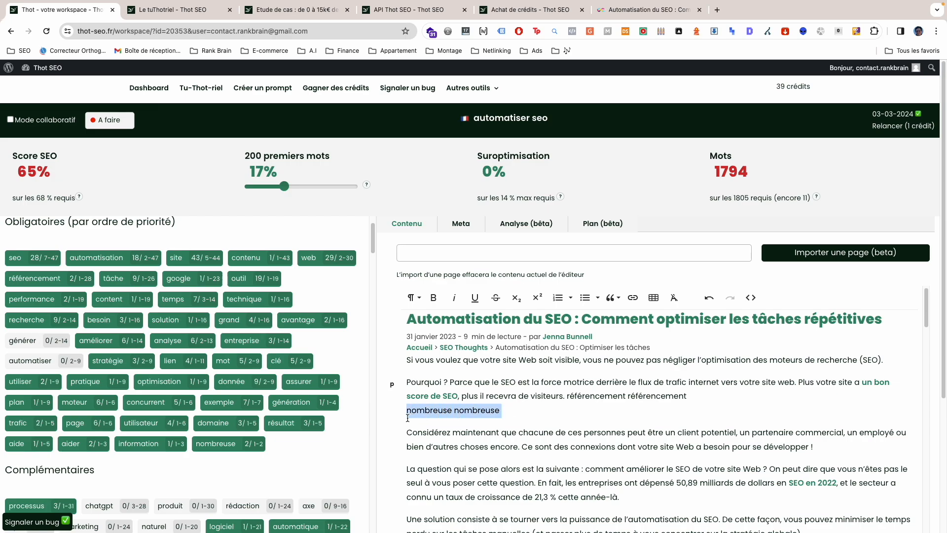
{"action": "left_click", "coordinate": [523, 410]}
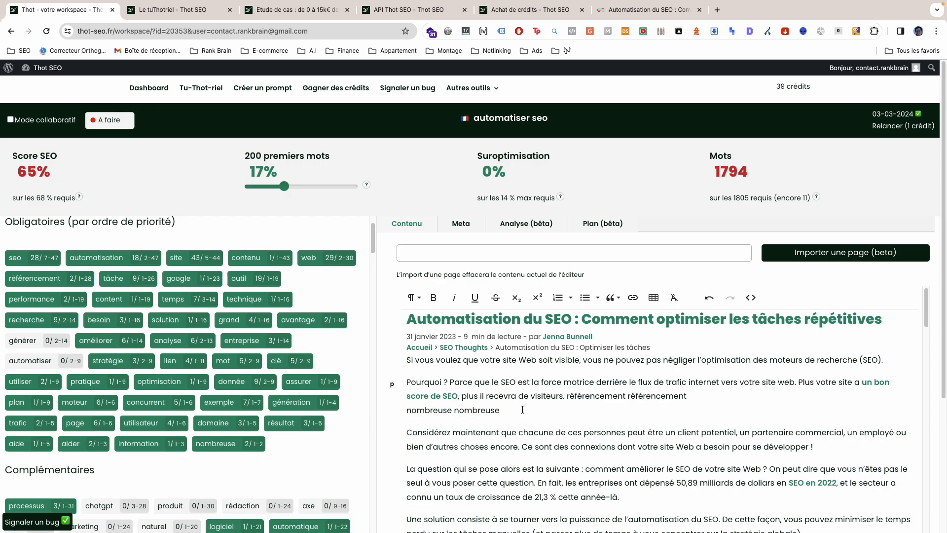
{"action": "key", "text": "super+v"}
{"action": "key", "text": "super+v"}
{"action": "key", "text": "super+v"}
{"action": "key", "text": "super+v"}
{"action": "key", "text": "super+v"}
{"action": "key", "text": "super+v"}
{"action": "key", "text": "super+v"}
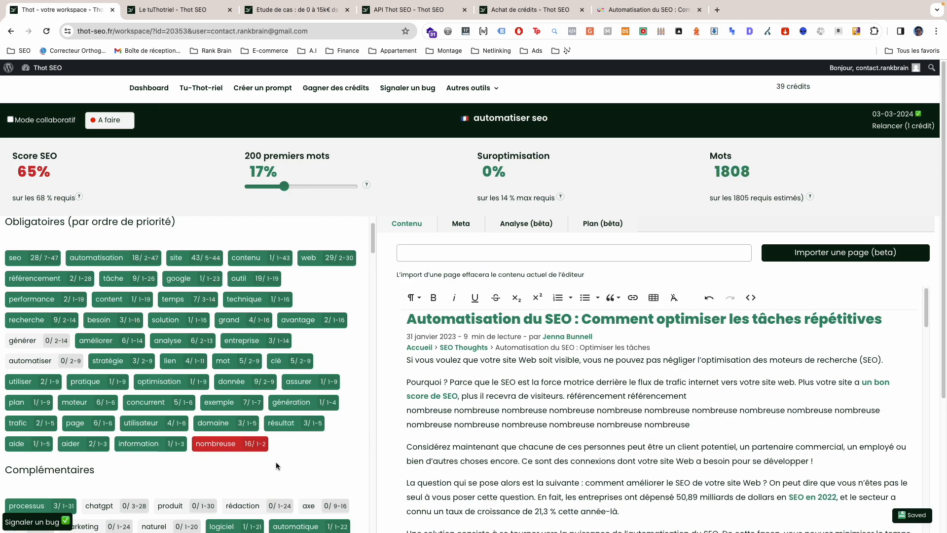
{"action": "left_click", "coordinate": [221, 449]}
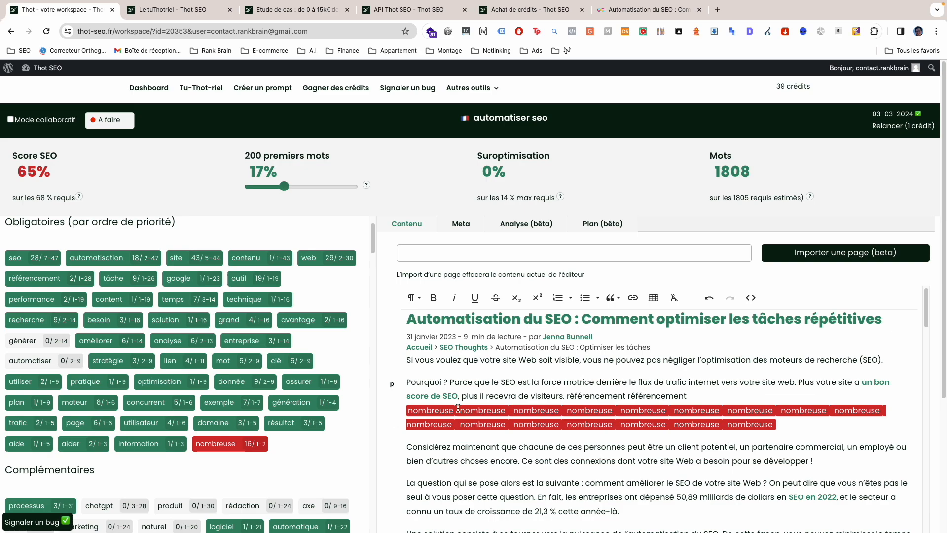
Step: Examine the complementary keywords, the named entities and the word groups recommended for bold in the keyword section
{"action": "scroll", "coordinate": [442, 409], "scroll_direction": "down", "scroll_amount": 1}
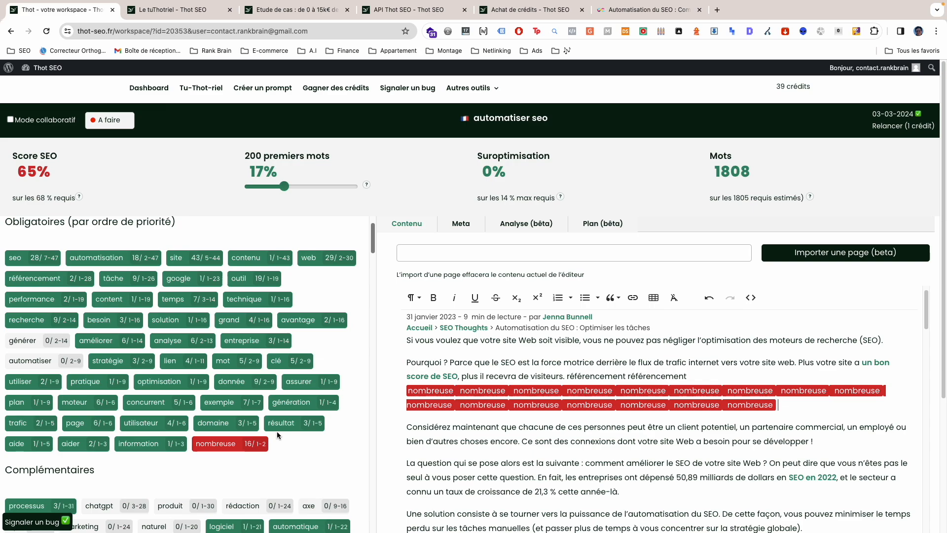
{"action": "scroll", "coordinate": [275, 436], "scroll_direction": "down", "scroll_amount": 1}
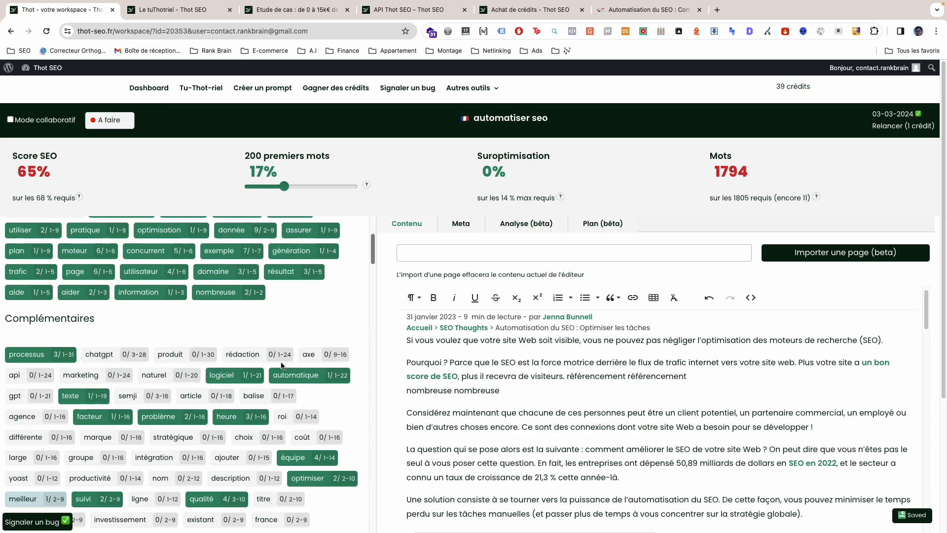
{"action": "scroll", "coordinate": [270, 379], "scroll_direction": "down", "scroll_amount": 5}
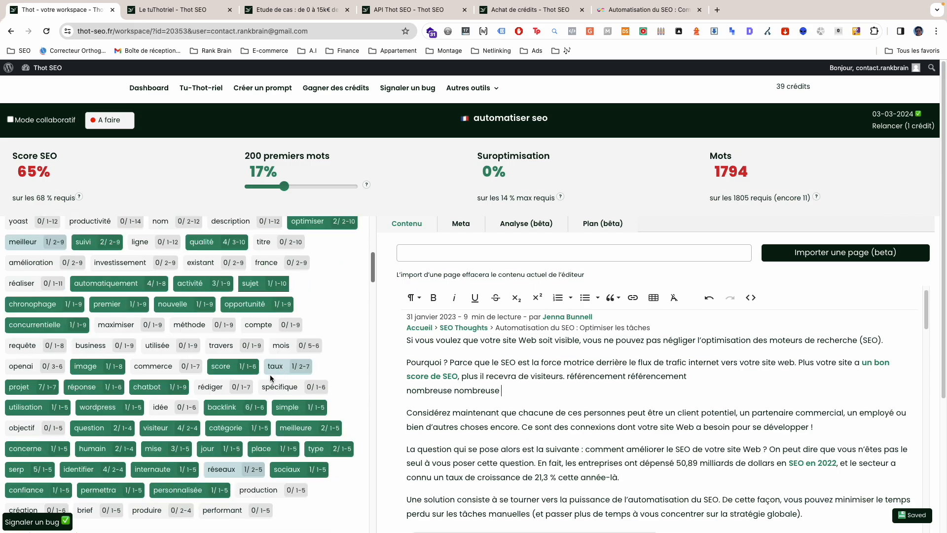
{"action": "scroll", "coordinate": [147, 277], "scroll_direction": "down", "scroll_amount": 10}
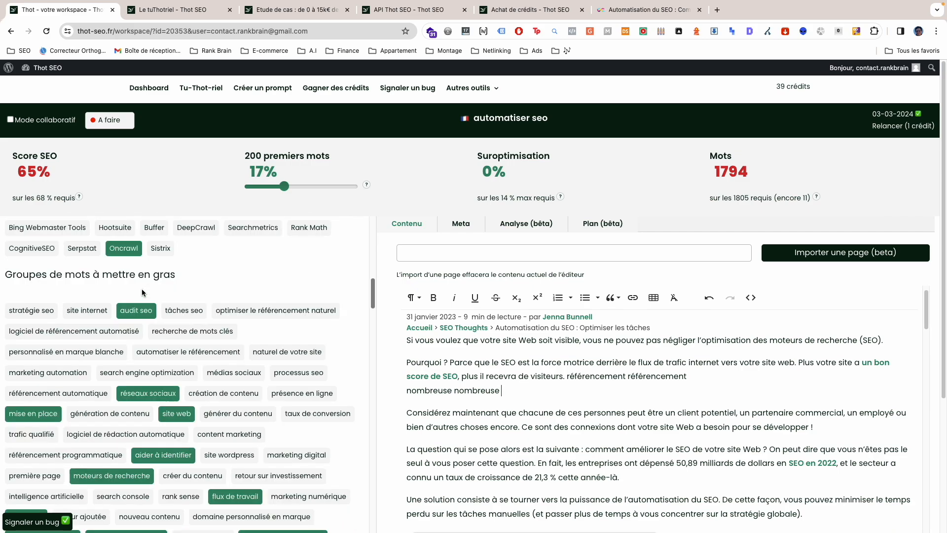
{"action": "scroll", "coordinate": [142, 293], "scroll_direction": "down", "scroll_amount": 1}
{"action": "scroll", "coordinate": [138, 304], "scroll_direction": "up", "scroll_amount": 5}
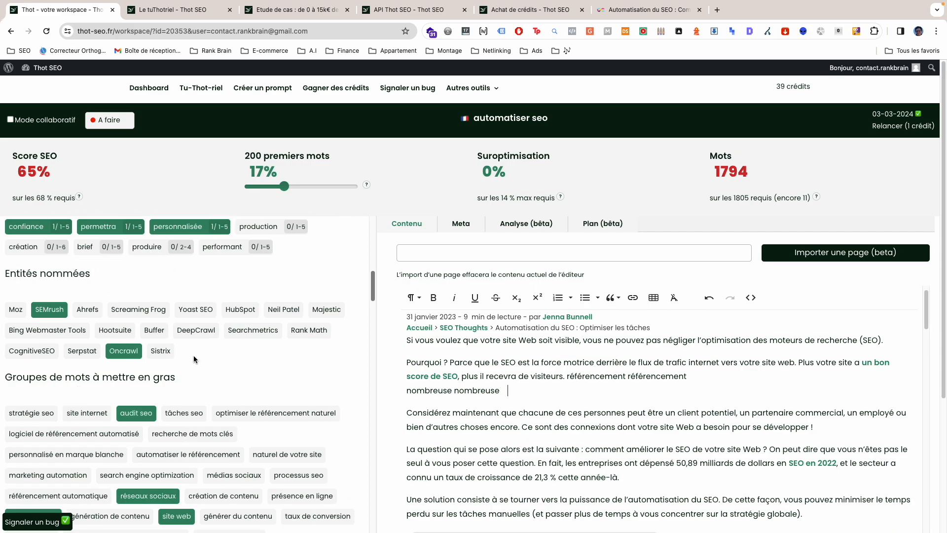
{"action": "scroll", "coordinate": [173, 365], "scroll_direction": "down", "scroll_amount": 1}
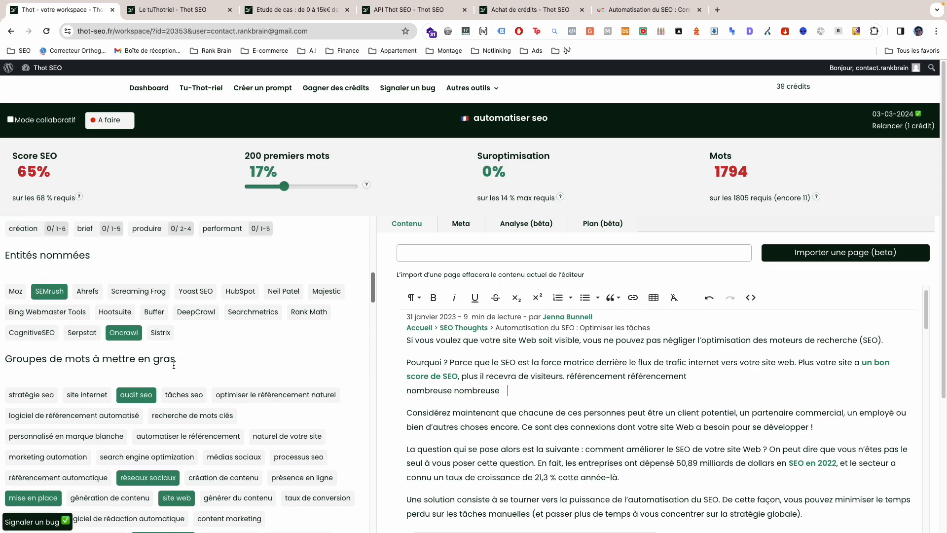
{"action": "scroll", "coordinate": [164, 381], "scroll_direction": "down", "scroll_amount": 1}
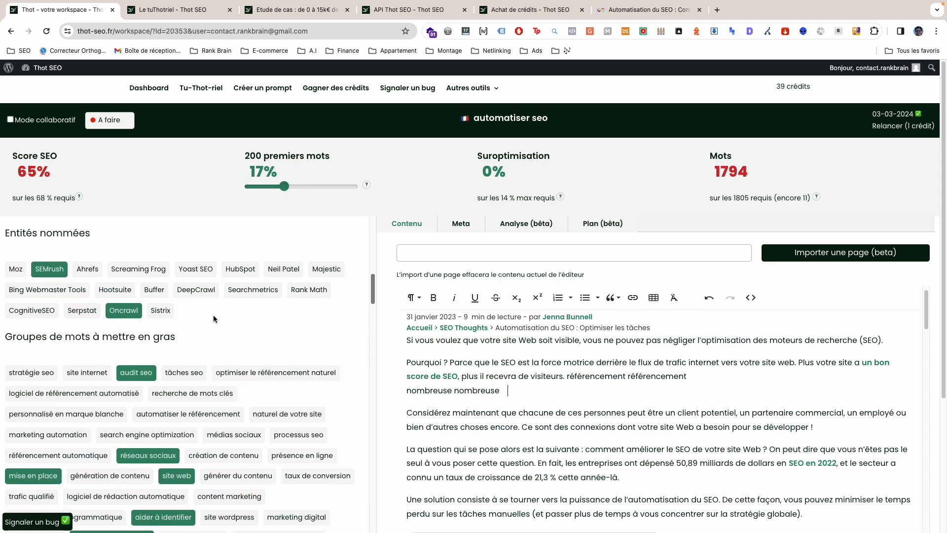
{"action": "scroll", "coordinate": [214, 318], "scroll_direction": "down", "scroll_amount": 5}
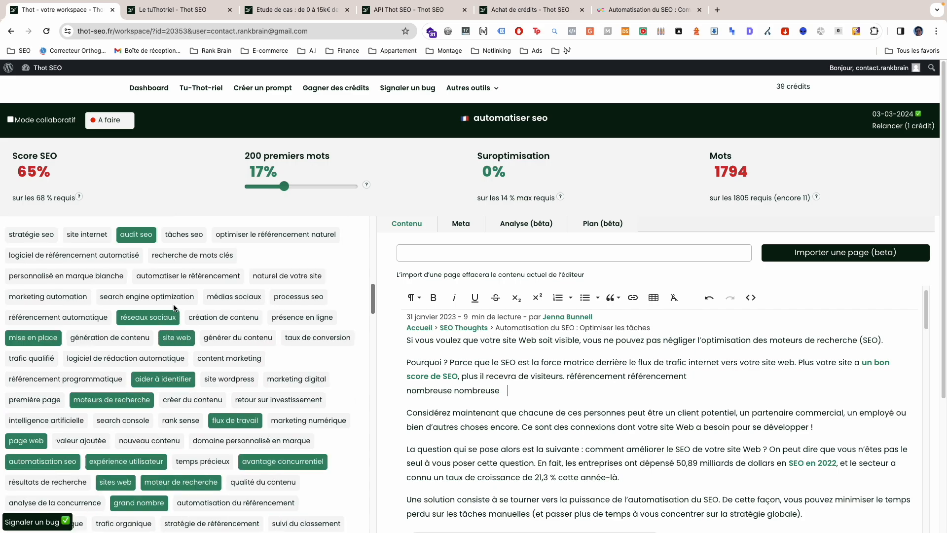
{"action": "scroll", "coordinate": [174, 308], "scroll_direction": "down", "scroll_amount": 5}
{"action": "scroll", "coordinate": [173, 390], "scroll_direction": "up", "scroll_amount": 2}
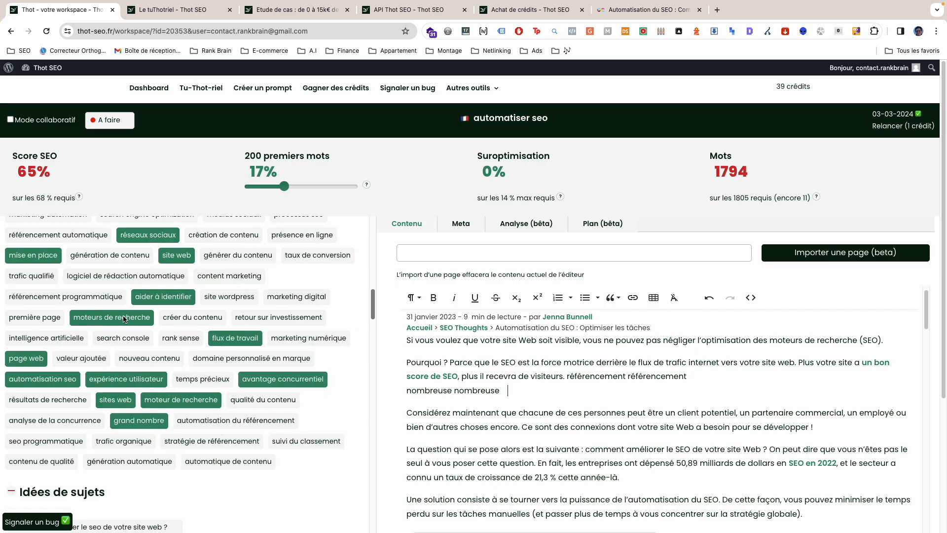
Step: Insert "stratégie" before "SEO" in the paragraph beginning "Pourquoi ?" and make "stratégie SEO" bold
{"action": "scroll", "coordinate": [541, 424], "scroll_direction": "down", "scroll_amount": 1}
{"action": "scroll", "coordinate": [189, 360], "scroll_direction": "up", "scroll_amount": 4}
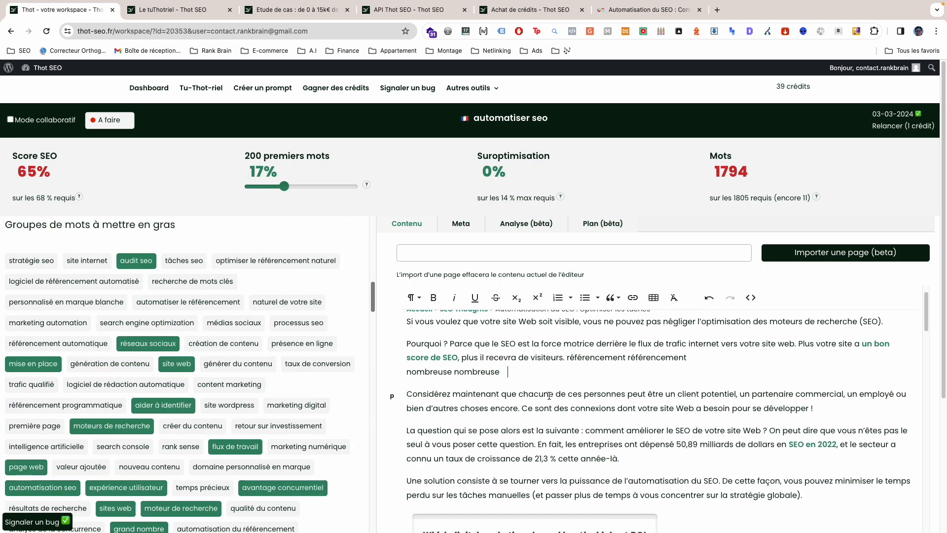
{"action": "left_click", "coordinate": [501, 341]}
{"action": "type", "text": "stratégie"}
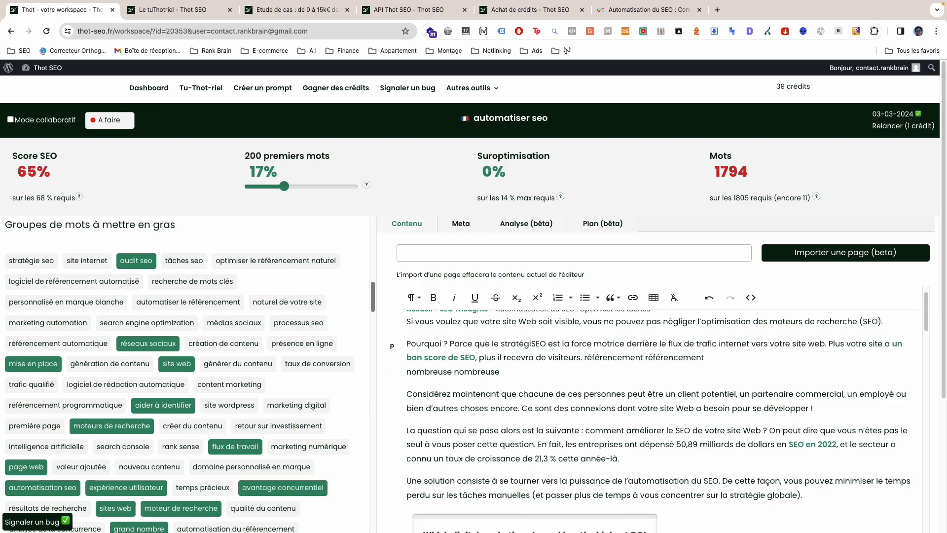
{"action": "left_click_drag", "start_coordinate": [501, 343], "coordinate": [556, 343]}
{"action": "key", "text": "ctrl+b"}
Step: Look through the suggested topic ideas, the internal linking section and the cannibalisation section
{"action": "scroll", "coordinate": [256, 340], "scroll_direction": "down", "scroll_amount": 10}
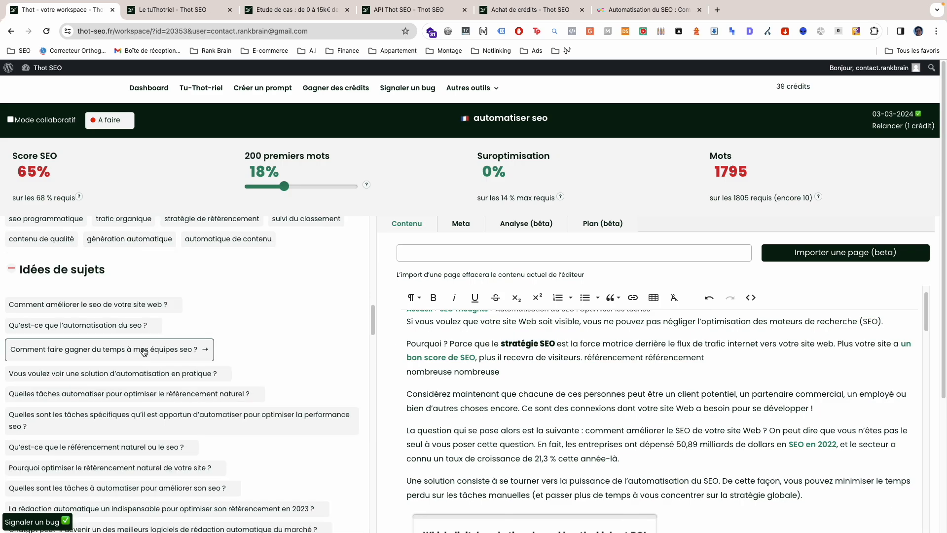
{"action": "scroll", "coordinate": [234, 330], "scroll_direction": "down", "scroll_amount": 10}
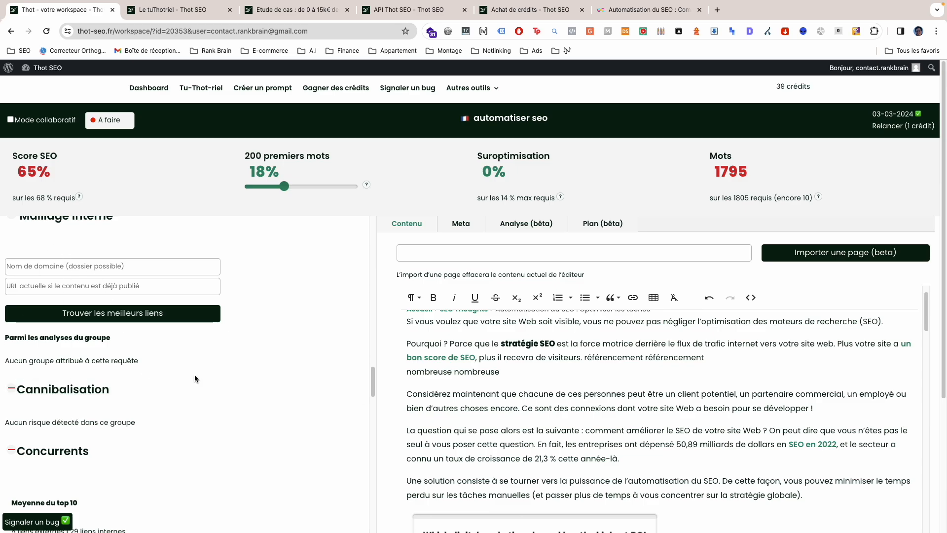
{"action": "scroll", "coordinate": [592, 276], "scroll_direction": "up", "scroll_amount": 2}
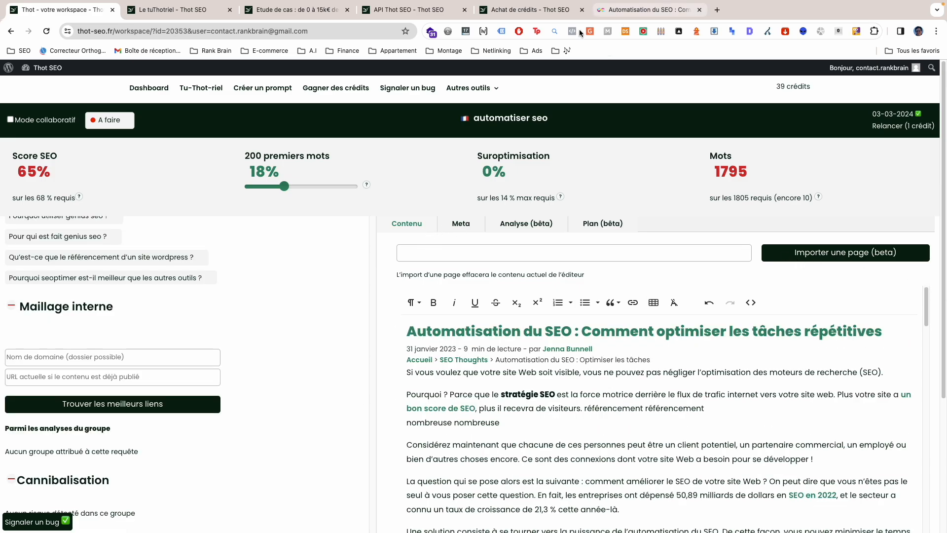
Step: Copy the address of the open "Automatisation du SEO" article and return to the workspace's page import field
{"action": "left_click", "coordinate": [633, 12]}
{"action": "left_click", "coordinate": [291, 31]}
{"action": "left_click", "coordinate": [59, 10]}
{"action": "left_click", "coordinate": [464, 253]}
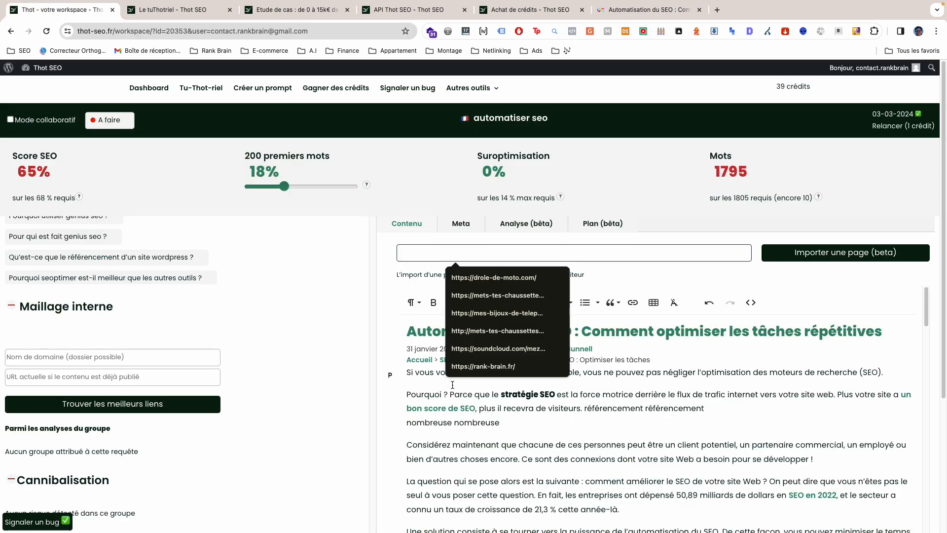
{"action": "left_click", "coordinate": [389, 375]}
{"action": "key", "text": "super+a"}
{"action": "key", "text": "BackSpace"}
{"action": "left_click", "coordinate": [432, 253]}
{"action": "type", "text": "https://fr.oncrawl.com/referencement/automatisation-seo-comment-optimiser-taches-repetitives/"}
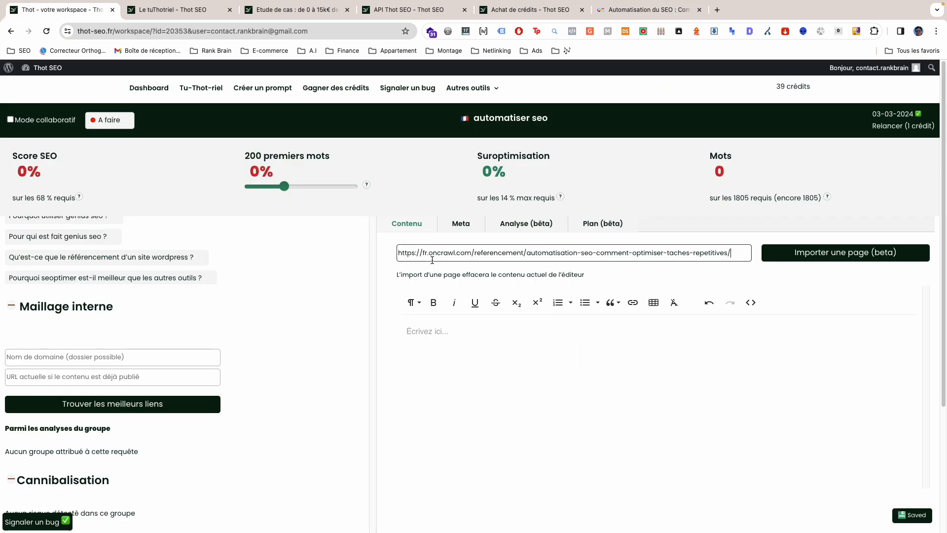
{"action": "left_click", "coordinate": [797, 252]}
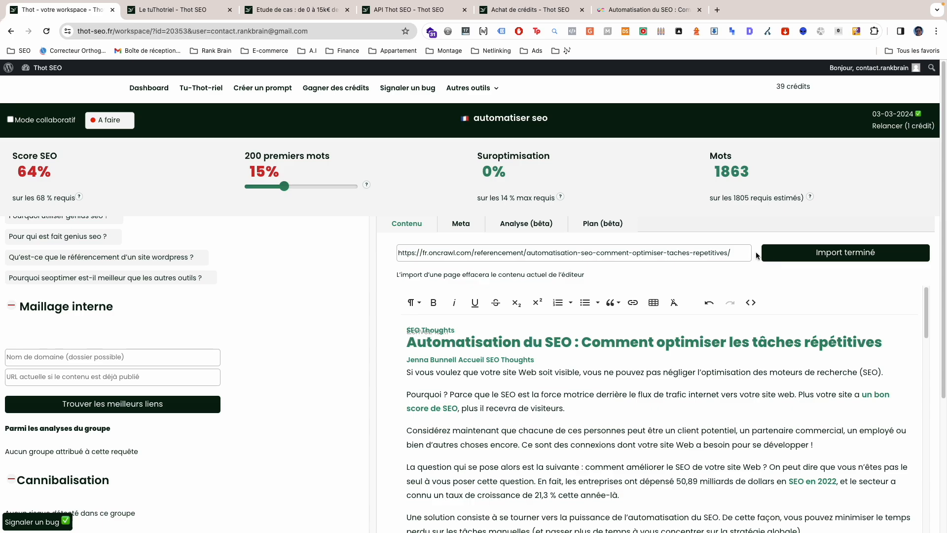
Step: Review the imported article's headings and paragraphs down to the conclusion and return to its beginning
{"action": "scroll", "coordinate": [720, 389], "scroll_direction": "down", "scroll_amount": 15}
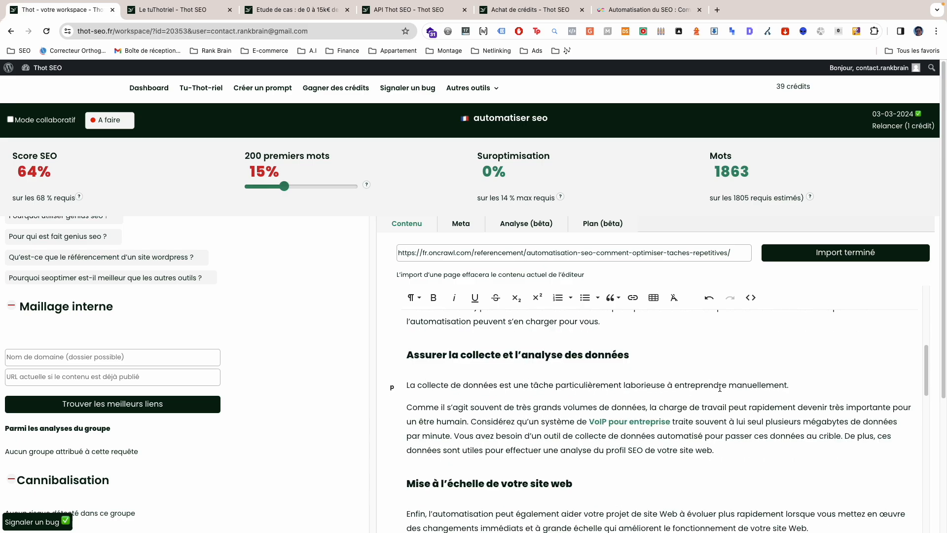
{"action": "scroll", "coordinate": [718, 389], "scroll_direction": "down", "scroll_amount": 15}
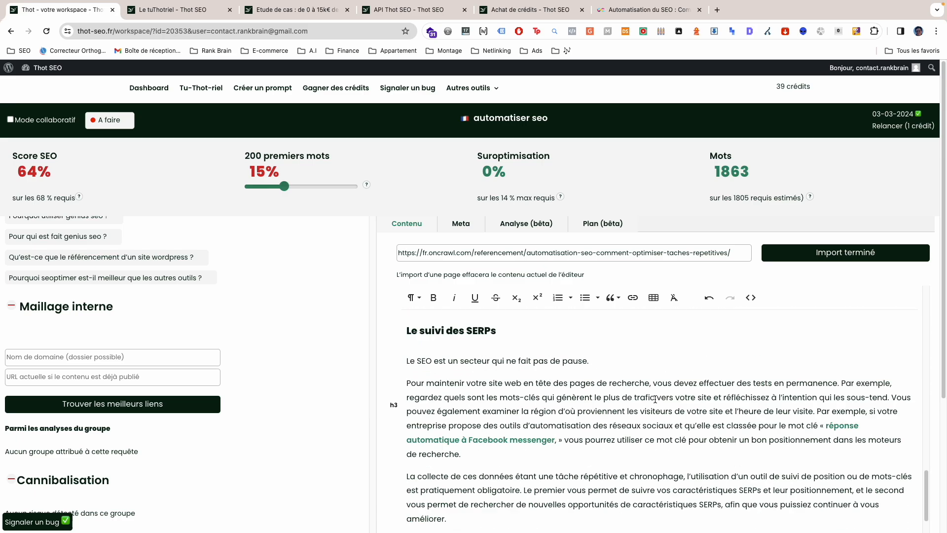
{"action": "scroll", "coordinate": [641, 397], "scroll_direction": "down", "scroll_amount": 15}
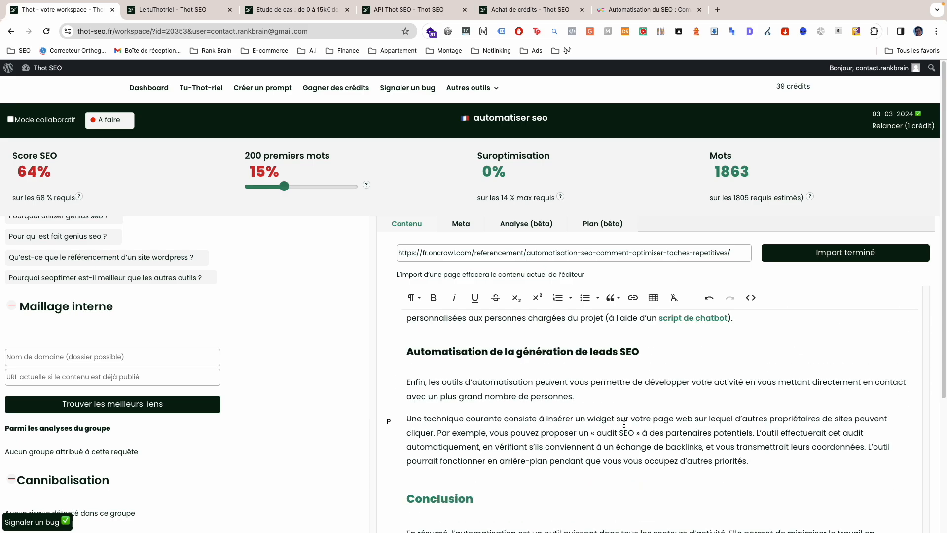
{"action": "scroll", "coordinate": [825, 463], "scroll_direction": "up", "scroll_amount": 20}
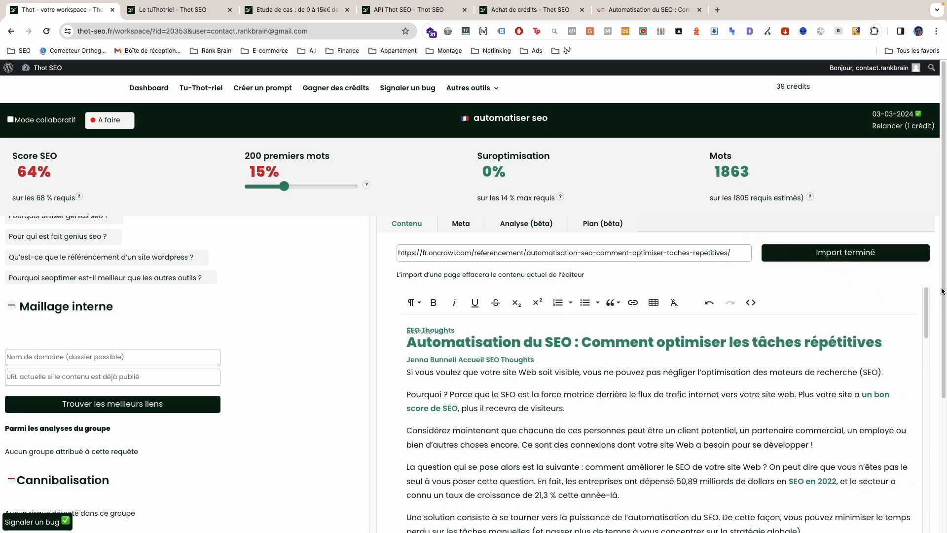
Step: Shift the divider between the recommendations and the editor to make the editor slightly wider
{"action": "scroll", "coordinate": [941, 301], "scroll_direction": "down", "scroll_amount": 3}
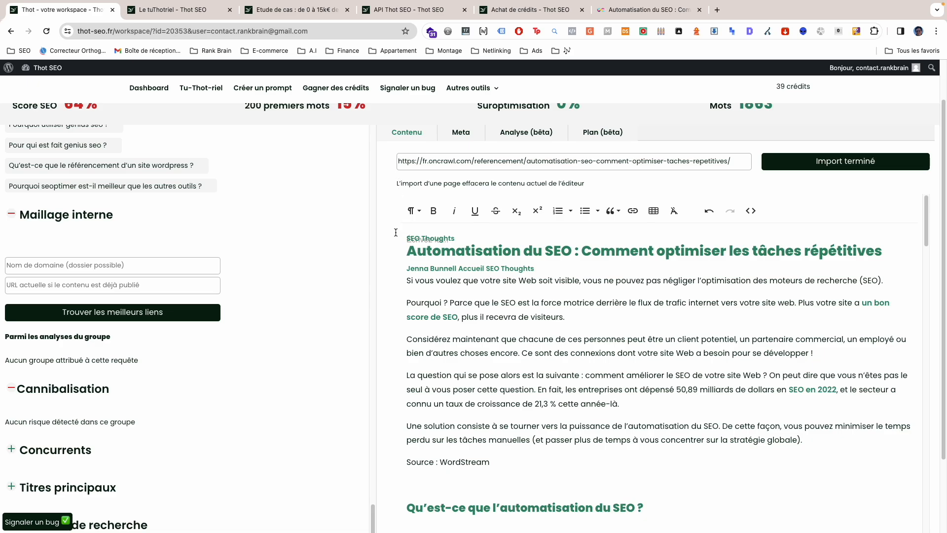
{"action": "scroll", "coordinate": [364, 246], "scroll_direction": "up", "scroll_amount": 2}
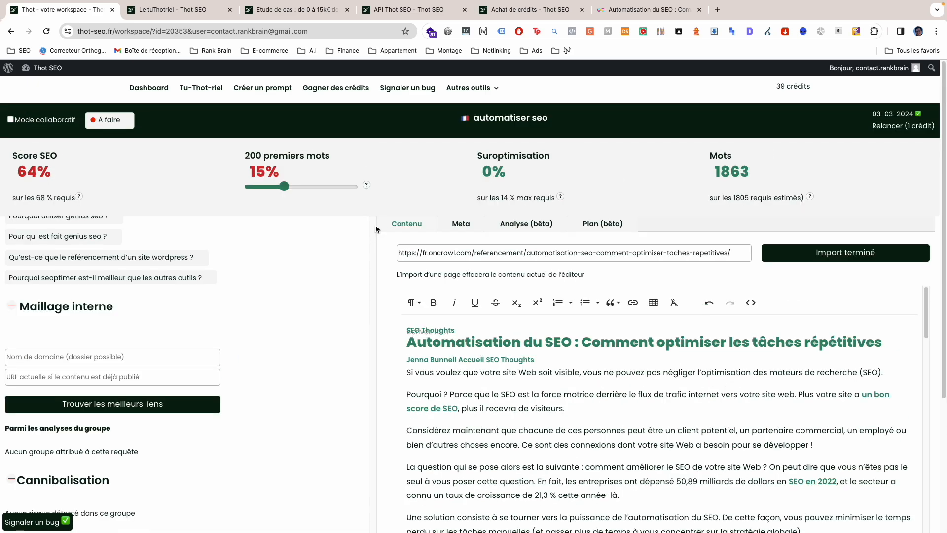
{"action": "left_click_drag", "start_coordinate": [367, 221], "coordinate": [361, 222]}
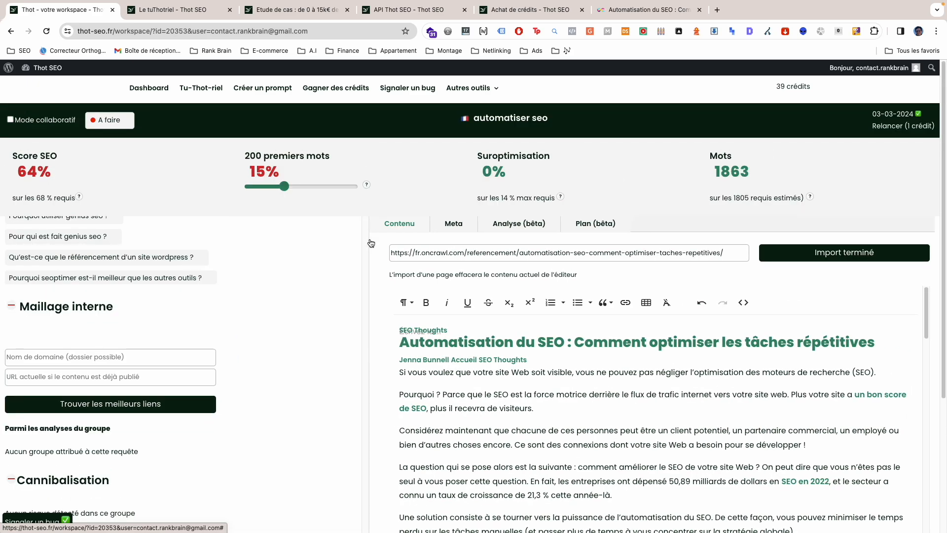